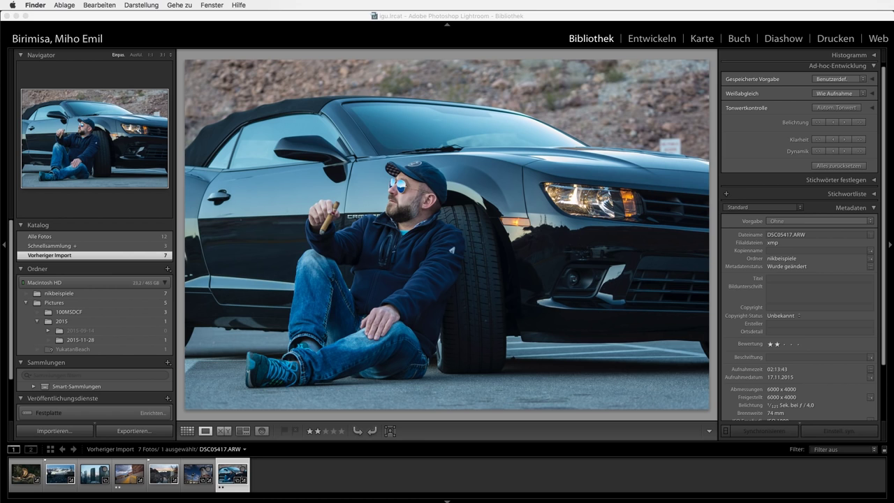
Switch Lightroom to the Entwickeln module and send the car photo to Viveza 2 via Bearbeiten in.
{"action": "left_click", "coordinate": [660, 43]}
{"action": "left_click", "coordinate": [660, 40]}
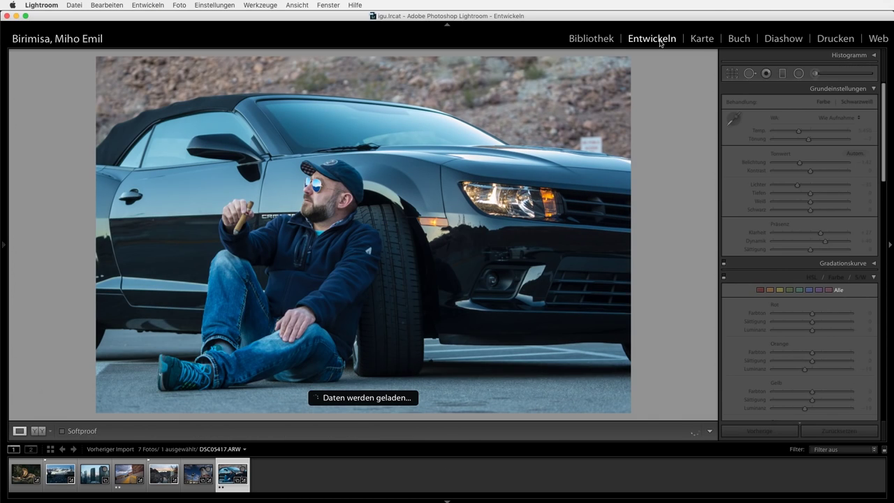
{"action": "right_click", "coordinate": [380, 226]}
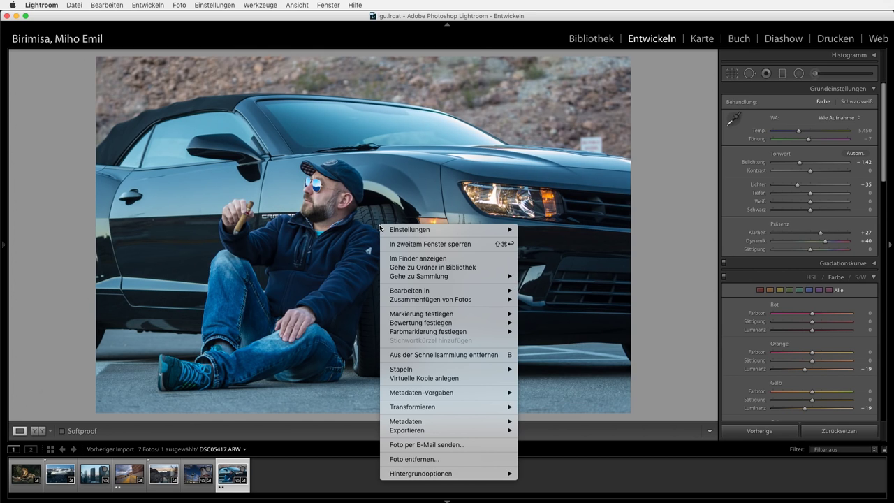
{"action": "mouse_move", "coordinate": [448, 291]}
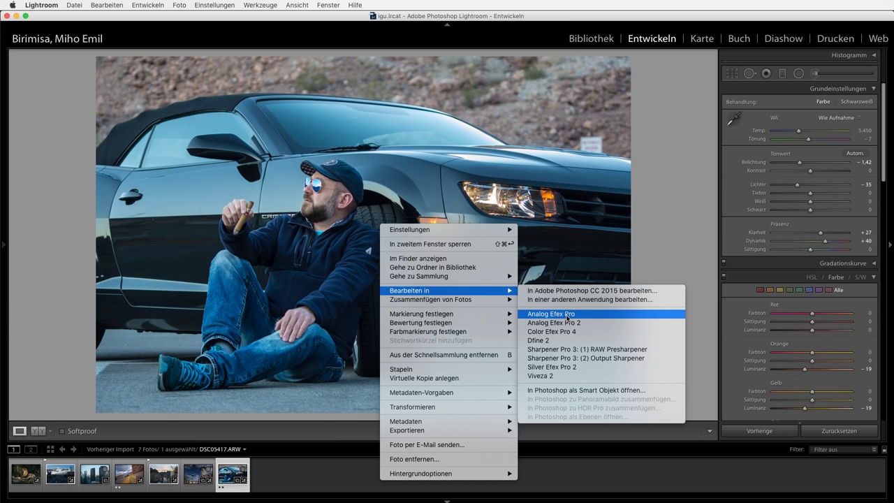
{"action": "left_click", "coordinate": [544, 375]}
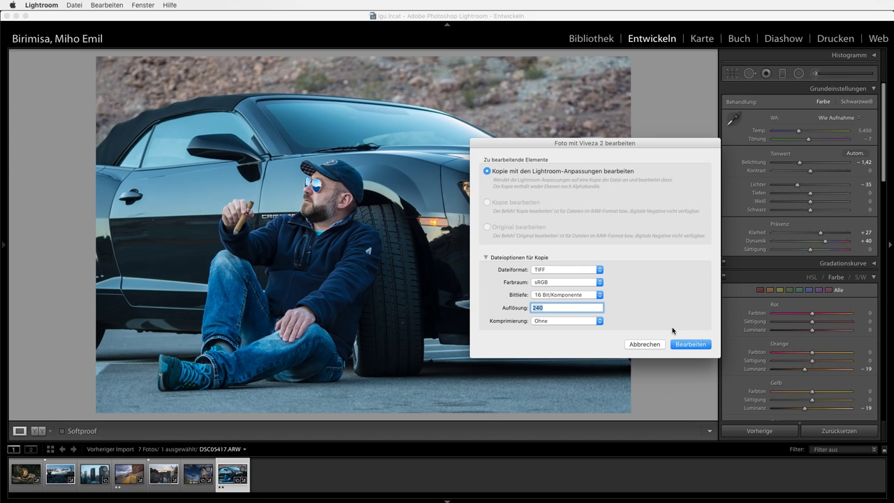
Confirm editing a TIFF copy with Lightroom adjustments so DSC05417-Edit-4.tif opens in Viveza 2.
{"action": "left_click", "coordinate": [701, 346]}
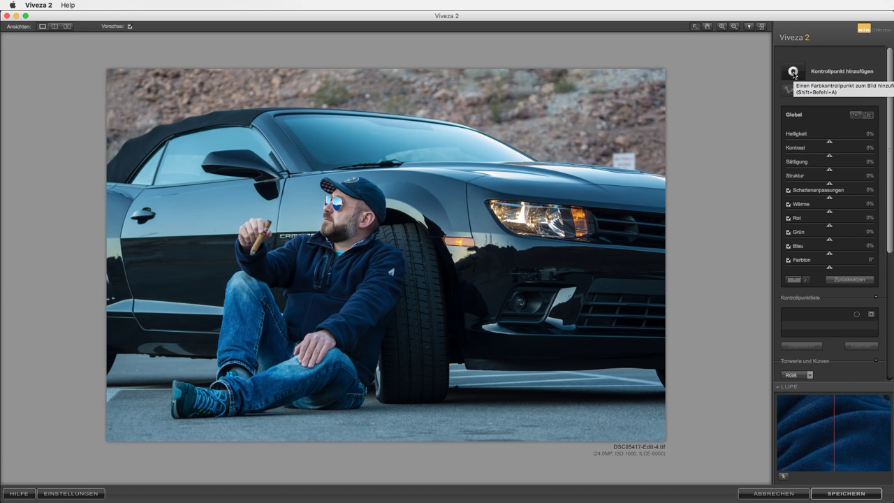
{"action": "left_click", "coordinate": [793, 73]}
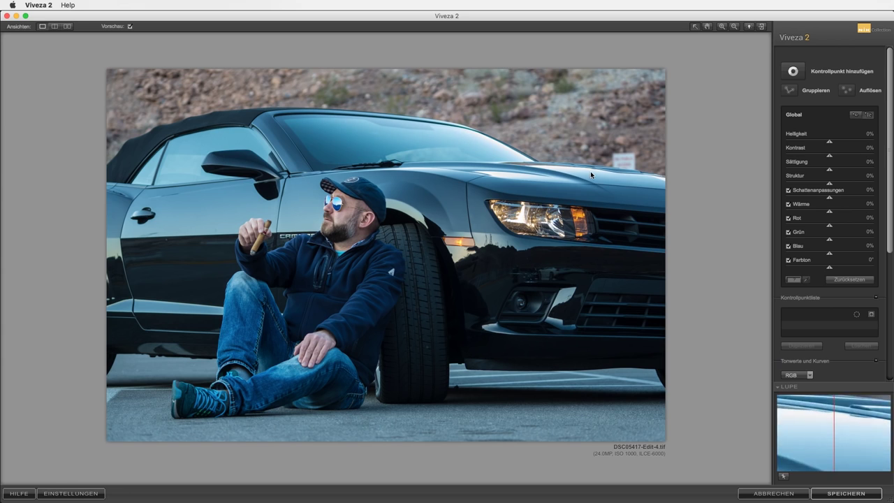
Place Kontrollpunkt 1 on the rocks above the hood, sized 17%, with Helligkeit -35%.
{"action": "left_click", "coordinate": [795, 71]}
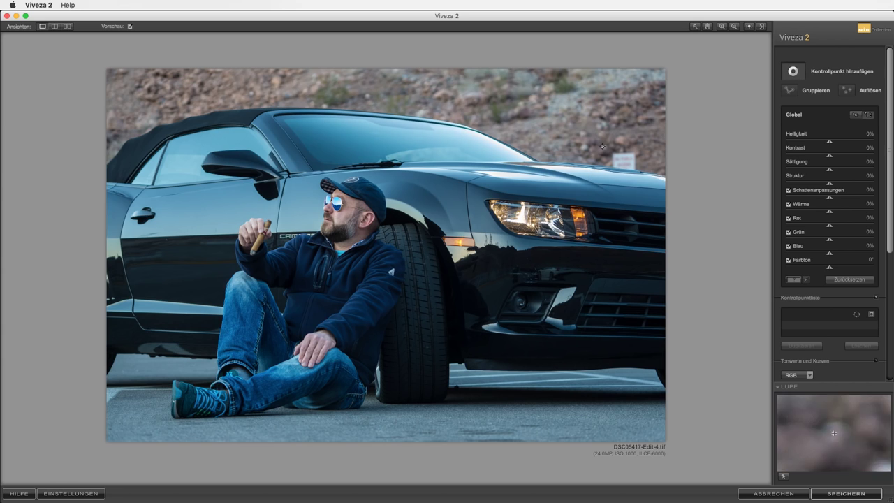
{"action": "left_click", "coordinate": [629, 119]}
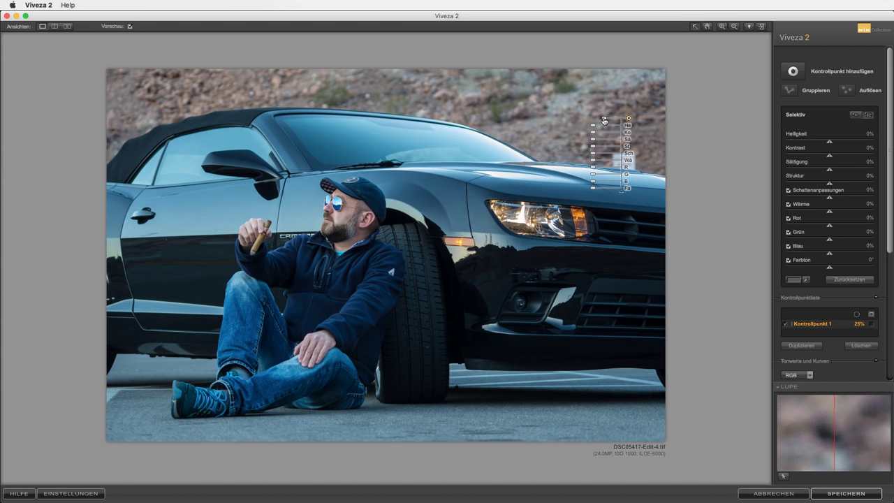
{"action": "left_click_drag", "start_coordinate": [604, 120], "coordinate": [607, 118]}
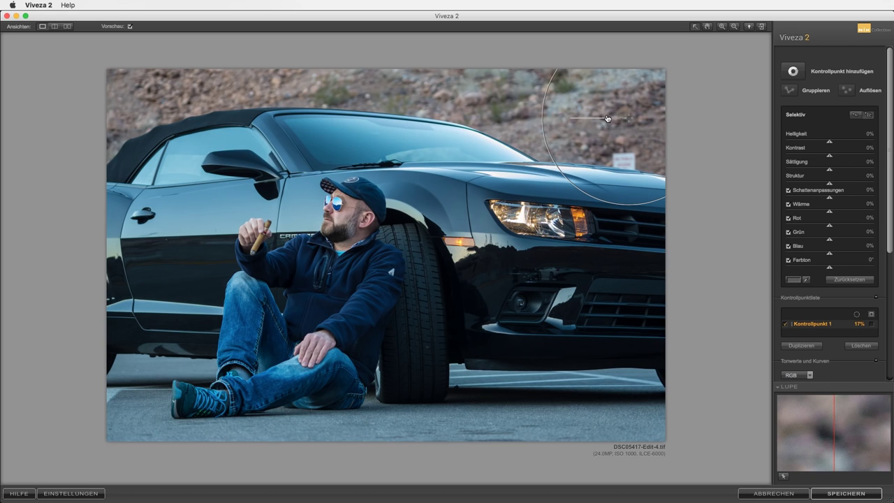
{"action": "left_click_drag", "start_coordinate": [607, 118], "coordinate": [607, 118]}
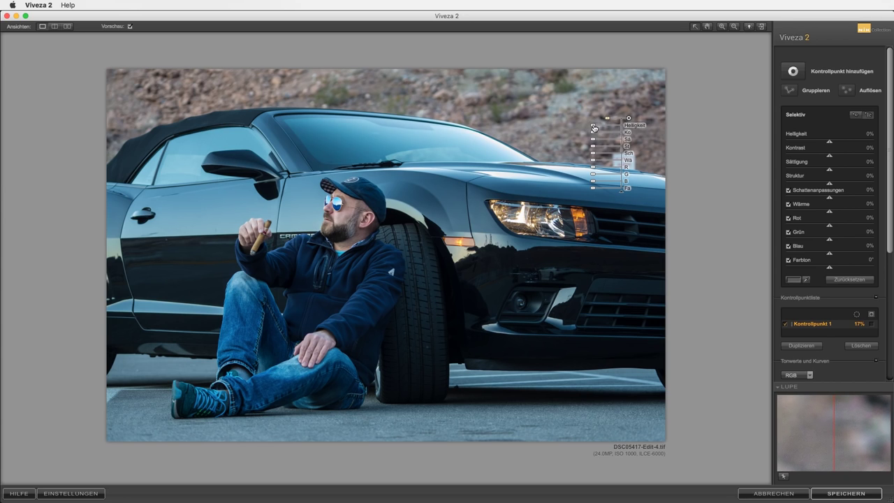
{"action": "left_click_drag", "start_coordinate": [594, 128], "coordinate": [596, 127]}
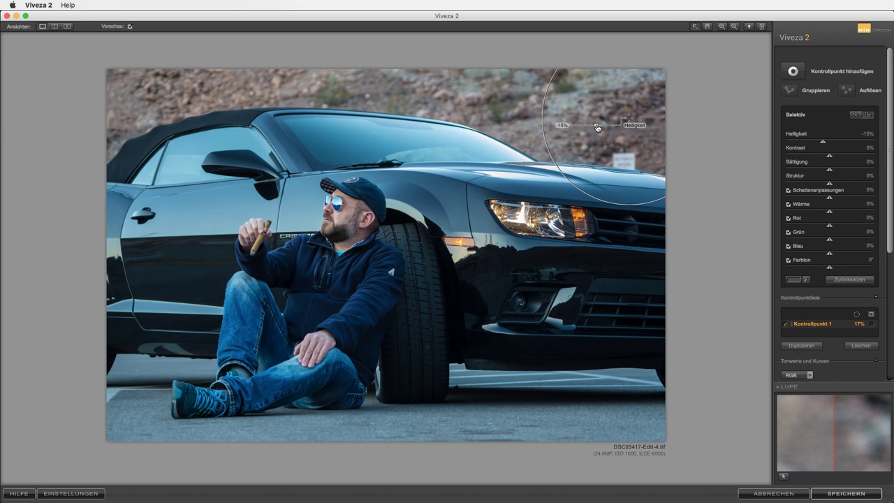
{"action": "left_click_drag", "start_coordinate": [596, 127], "coordinate": [601, 128]}
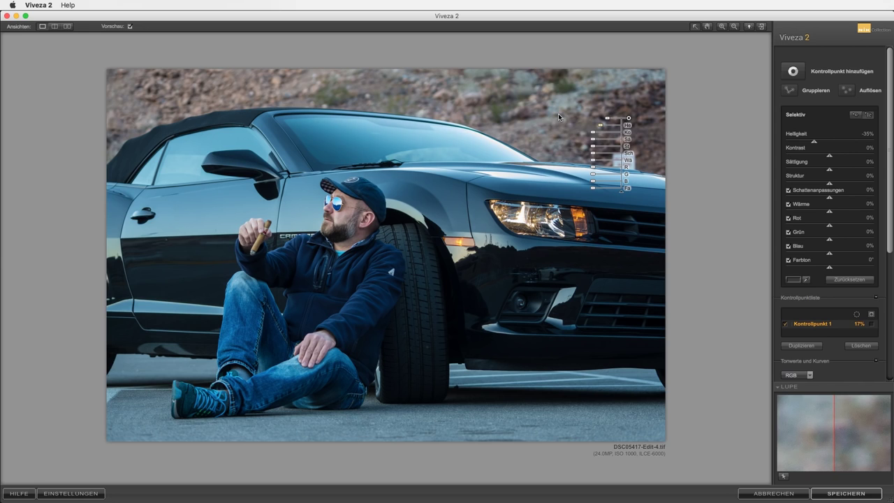
Add control points 2, 3 and 4 on the hillside rocks at -54%, -59% and -48% Helligkeit.
{"action": "left_click", "coordinate": [796, 73]}
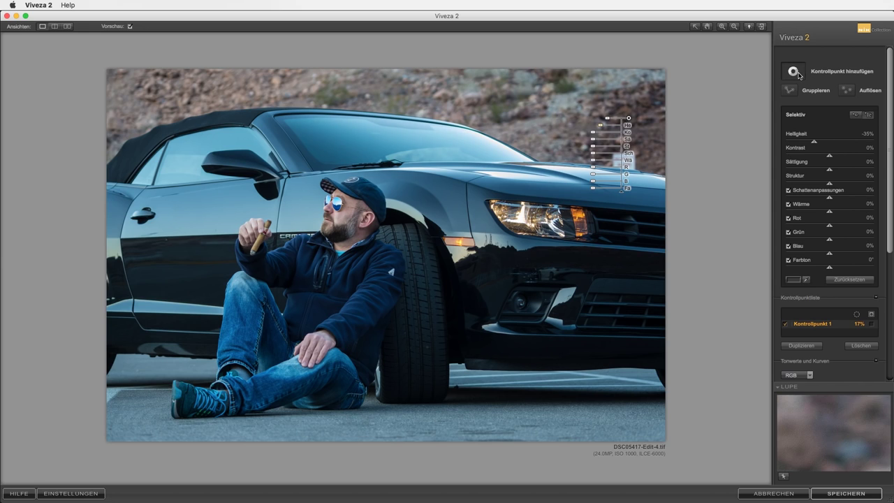
{"action": "left_click", "coordinate": [531, 119]}
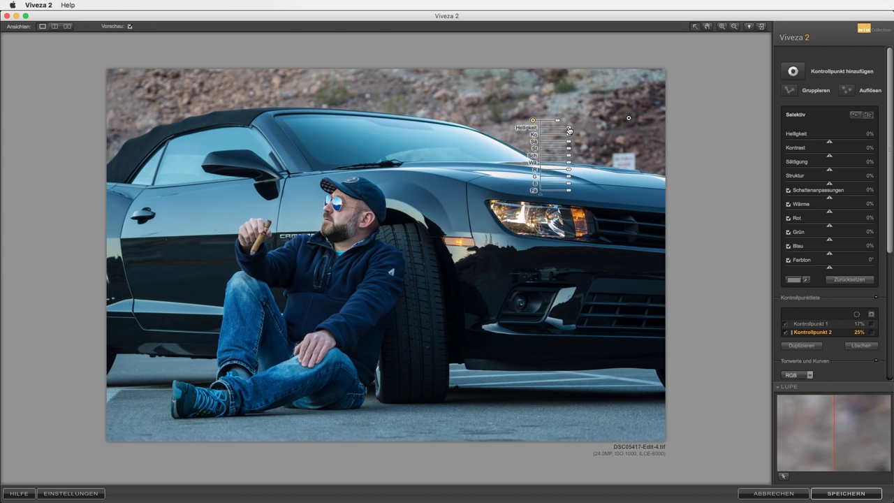
{"action": "left_click_drag", "start_coordinate": [568, 128], "coordinate": [557, 131]}
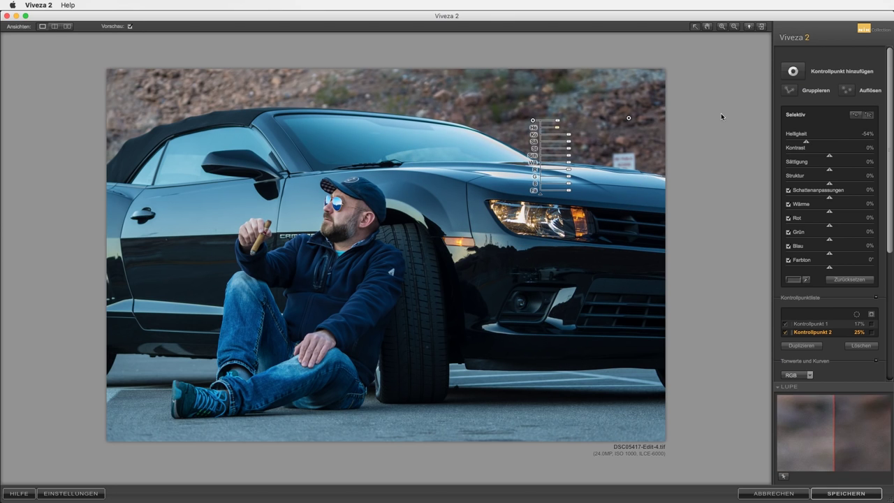
{"action": "left_click", "coordinate": [793, 72]}
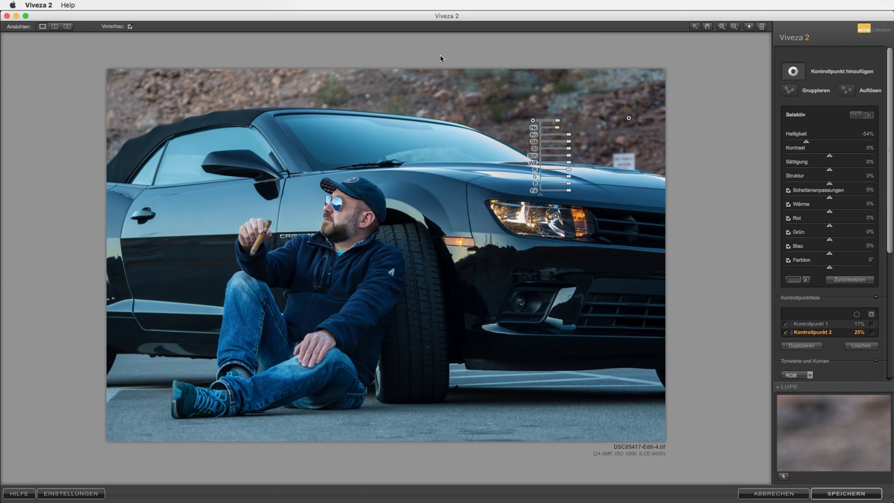
{"action": "left_click", "coordinate": [388, 77]}
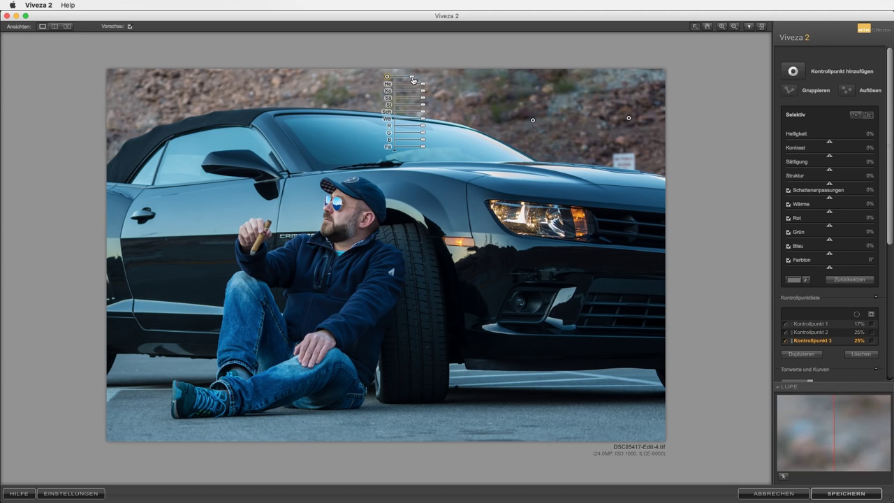
{"action": "left_click_drag", "start_coordinate": [423, 85], "coordinate": [410, 85]}
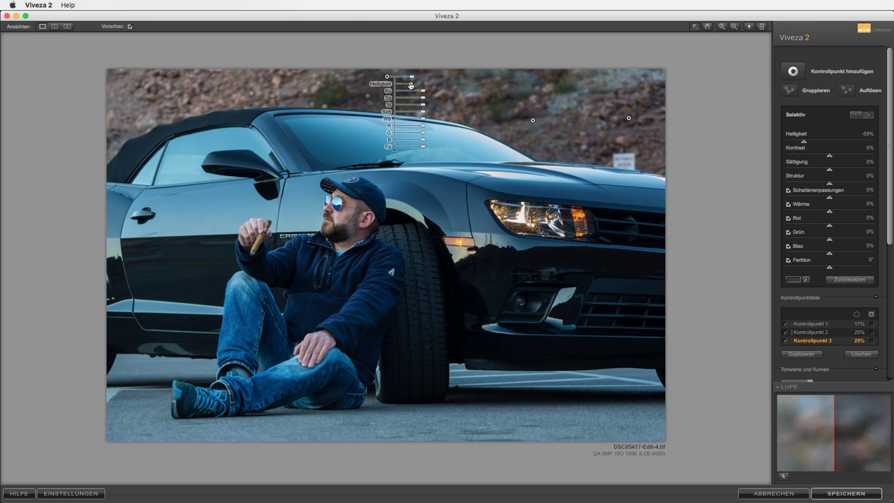
{"action": "left_click", "coordinate": [793, 71]}
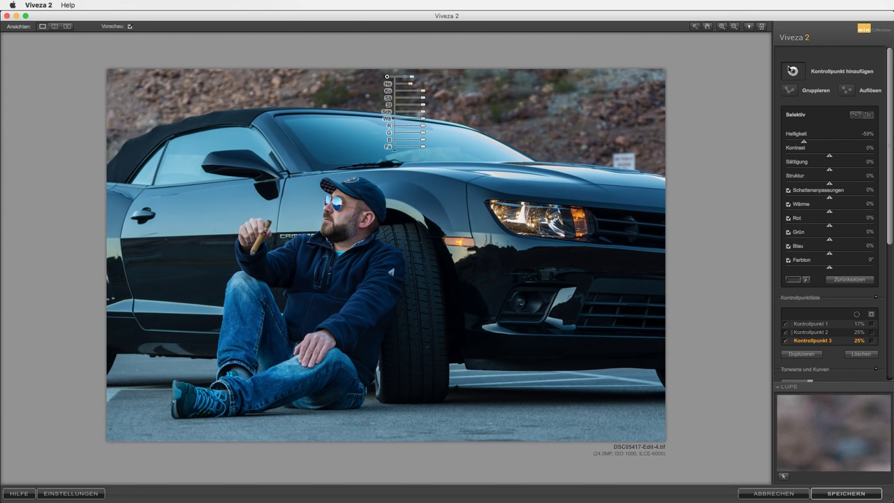
{"action": "left_click", "coordinate": [253, 84]}
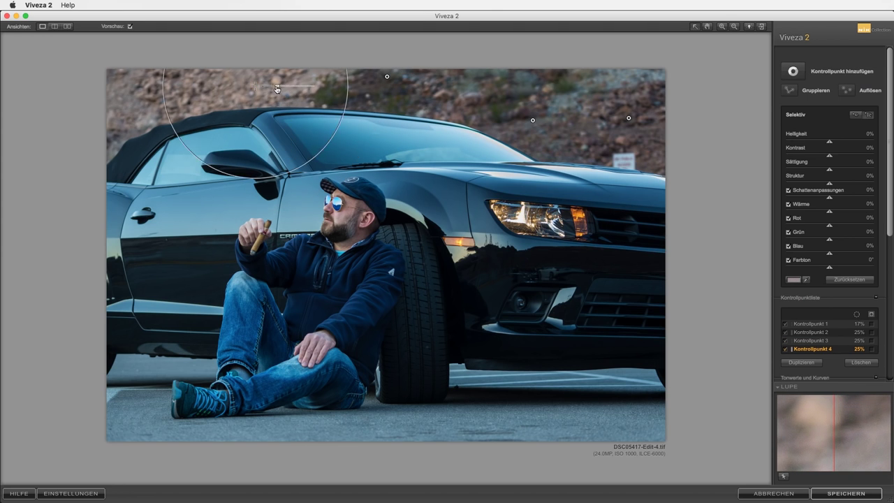
{"action": "left_click_drag", "start_coordinate": [279, 88], "coordinate": [286, 96]}
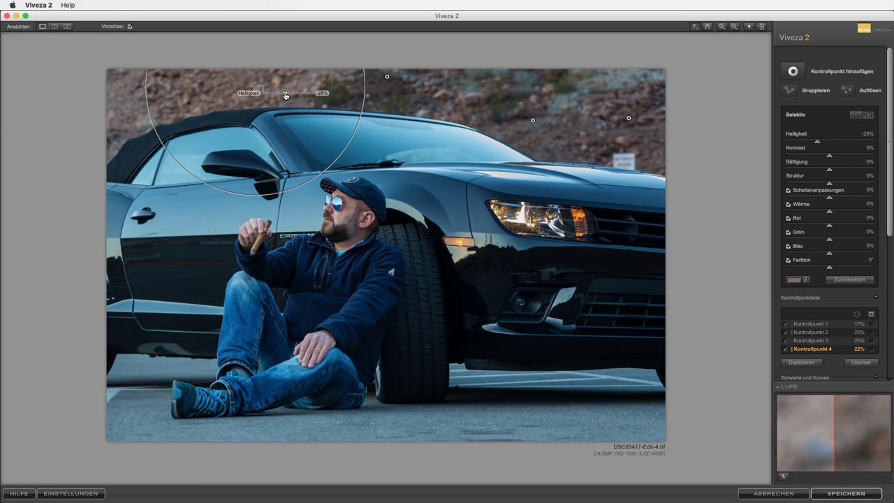
{"action": "left_click_drag", "start_coordinate": [285, 96], "coordinate": [281, 96]}
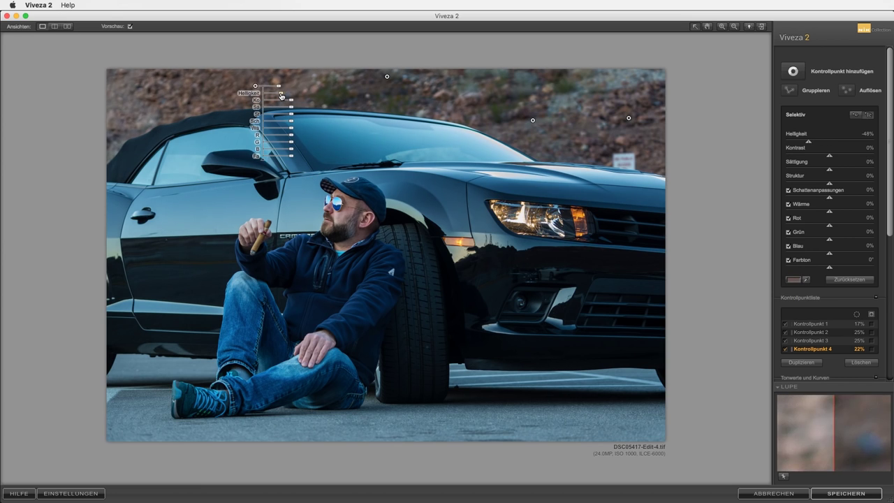
{"action": "left_click", "coordinate": [793, 72]}
Set control point 5 above the car roof to -39%, and add point 6 (14%) on the lower-right asphalt at -48%.
{"action": "left_click", "coordinate": [122, 114]}
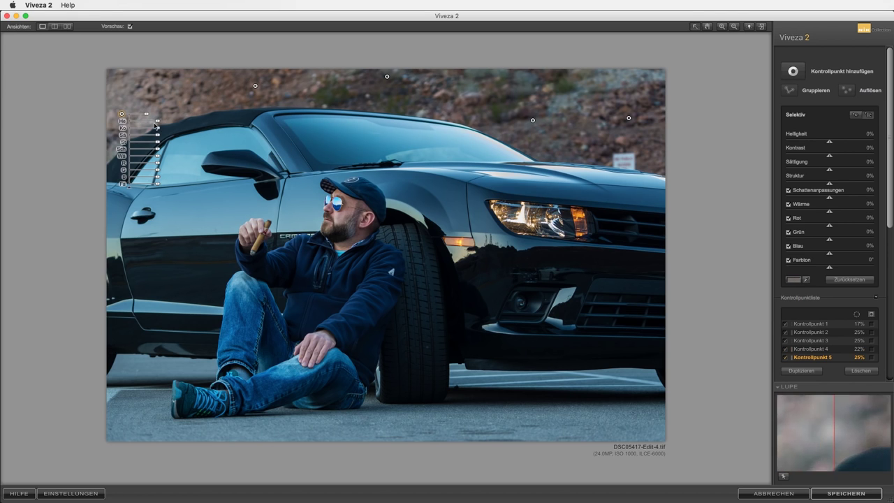
{"action": "left_click_drag", "start_coordinate": [155, 123], "coordinate": [149, 126]}
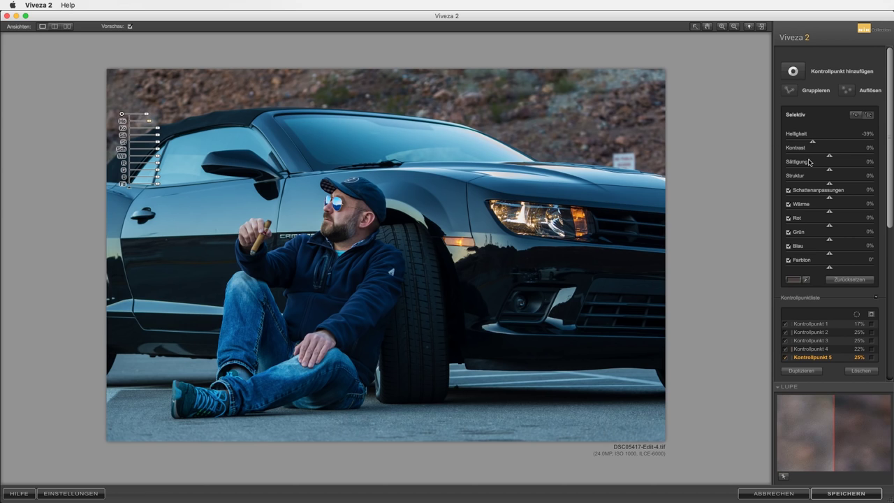
{"action": "left_click", "coordinate": [794, 72]}
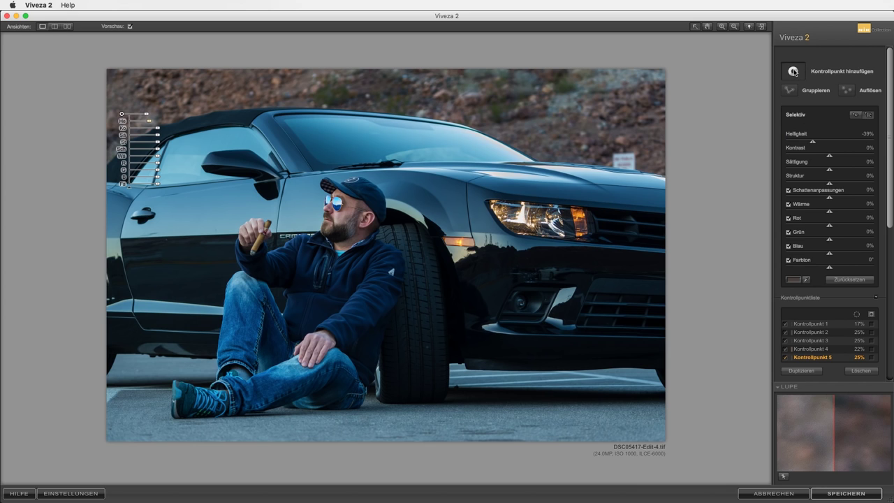
{"action": "left_click", "coordinate": [634, 422]}
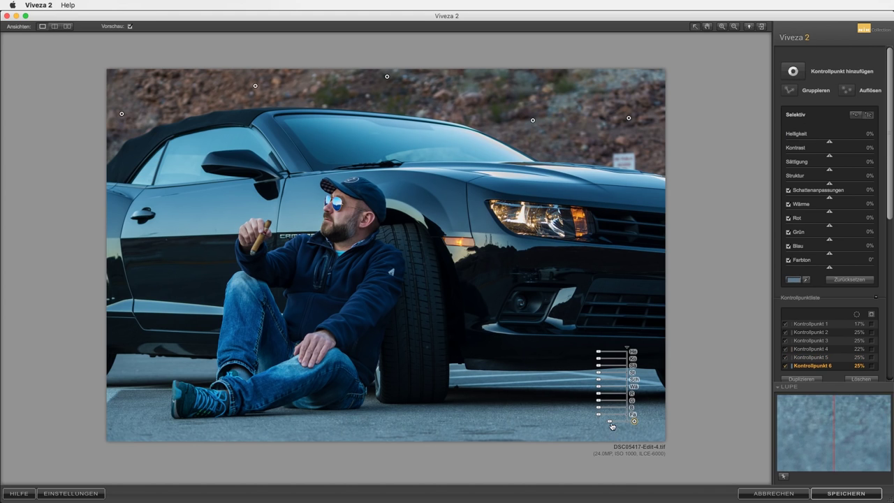
{"action": "left_click_drag", "start_coordinate": [612, 424], "coordinate": [618, 424]}
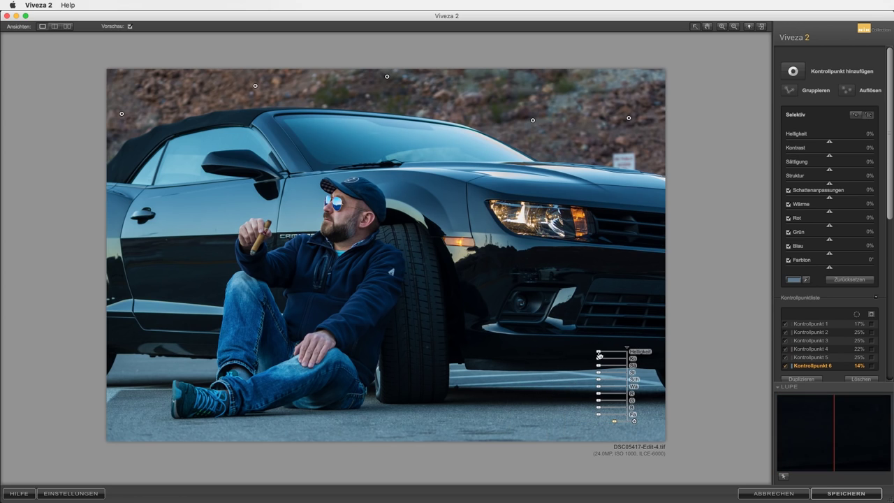
{"action": "left_click_drag", "start_coordinate": [598, 353], "coordinate": [611, 354]}
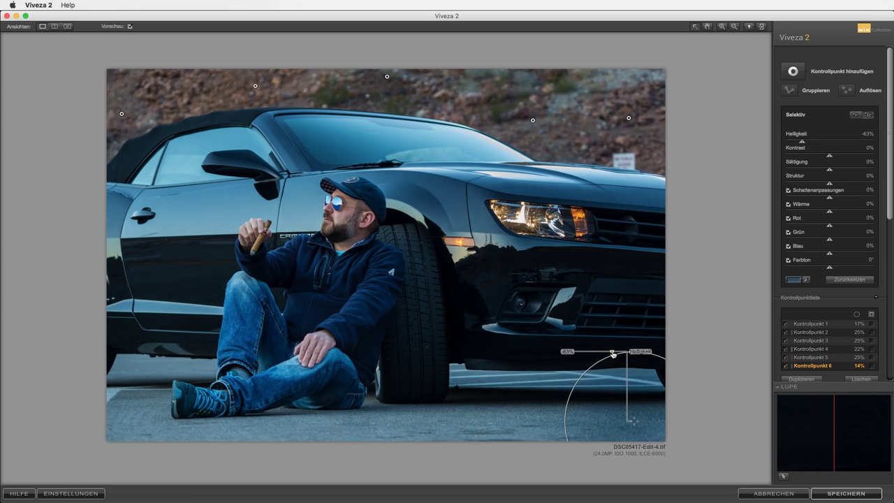
{"action": "left_click_drag", "start_coordinate": [611, 354], "coordinate": [608, 354]}
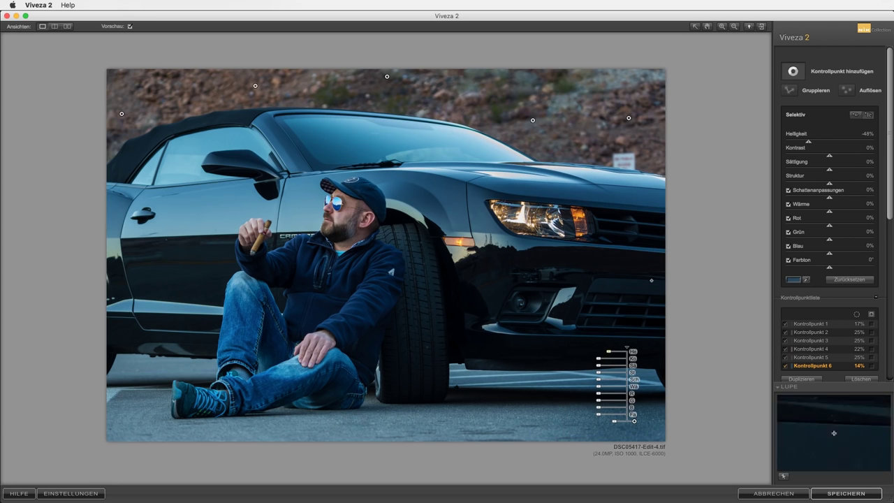
Darken the bottom-centre road to -54% and the lower-left road to -48% (18% size), then place a point on the man's jacket.
{"action": "left_click", "coordinate": [381, 422]}
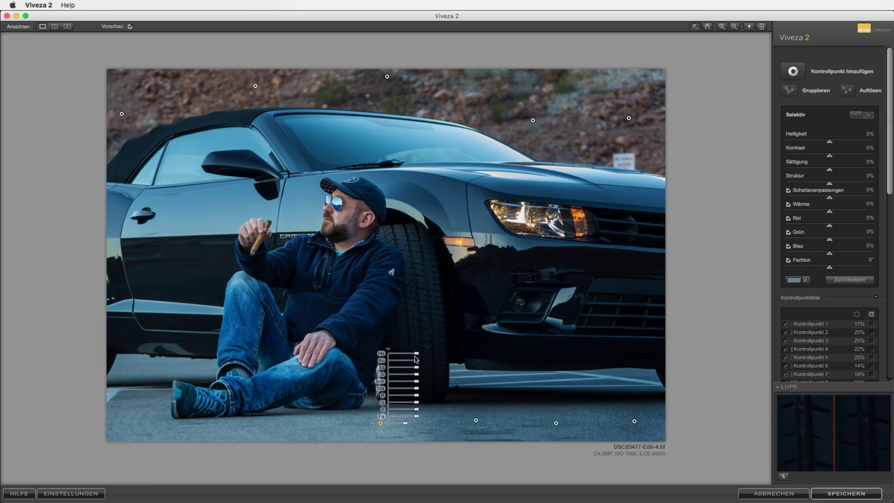
{"action": "left_click_drag", "start_coordinate": [417, 357], "coordinate": [409, 356]}
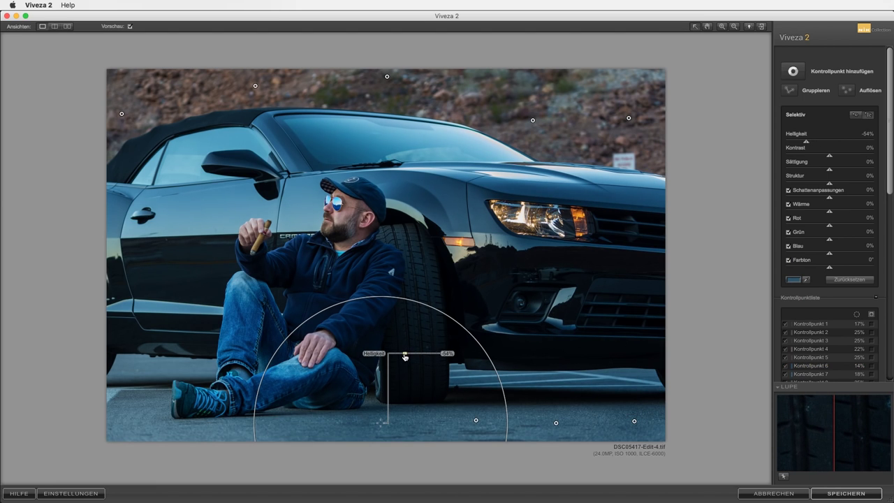
{"action": "left_click_drag", "start_coordinate": [409, 356], "coordinate": [402, 356]}
{"action": "left_click", "coordinate": [812, 73]}
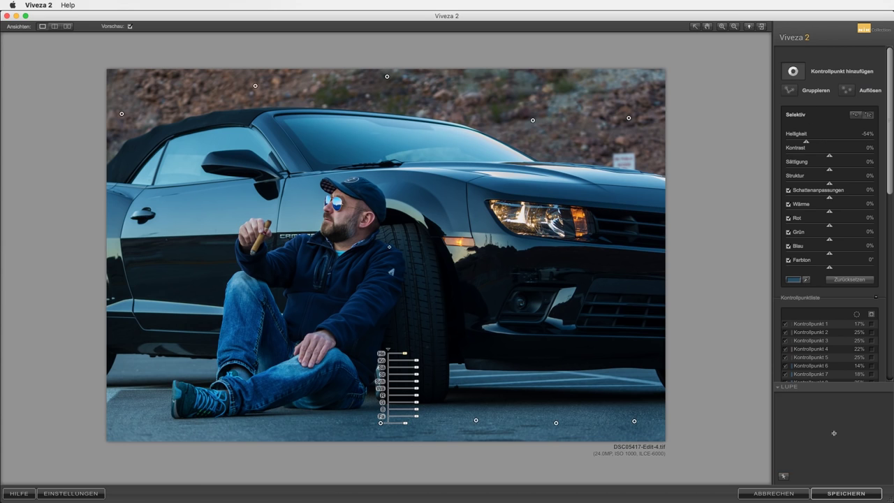
{"action": "left_click", "coordinate": [141, 410]}
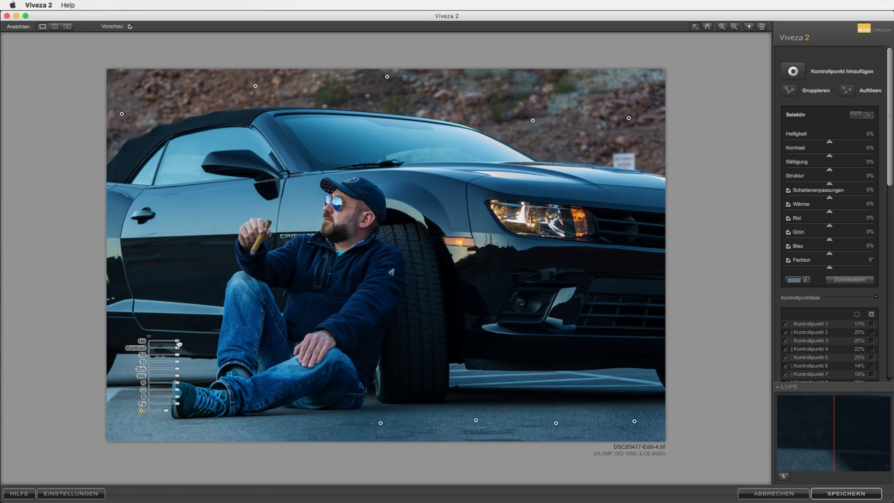
{"action": "left_click_drag", "start_coordinate": [178, 341], "coordinate": [168, 343]}
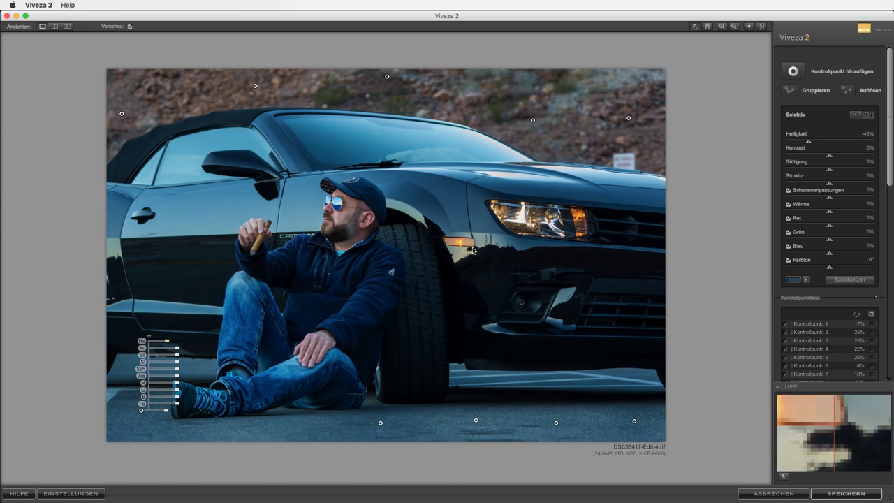
{"action": "left_click", "coordinate": [793, 71]}
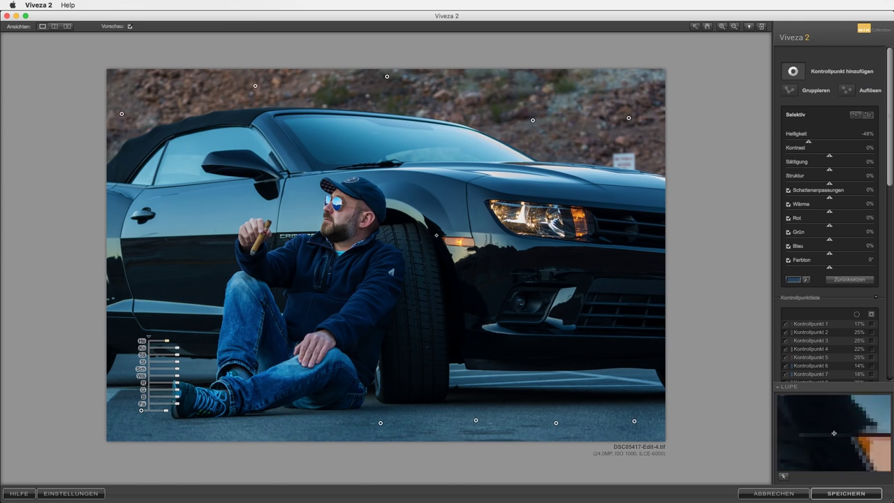
{"action": "left_click", "coordinate": [329, 288]}
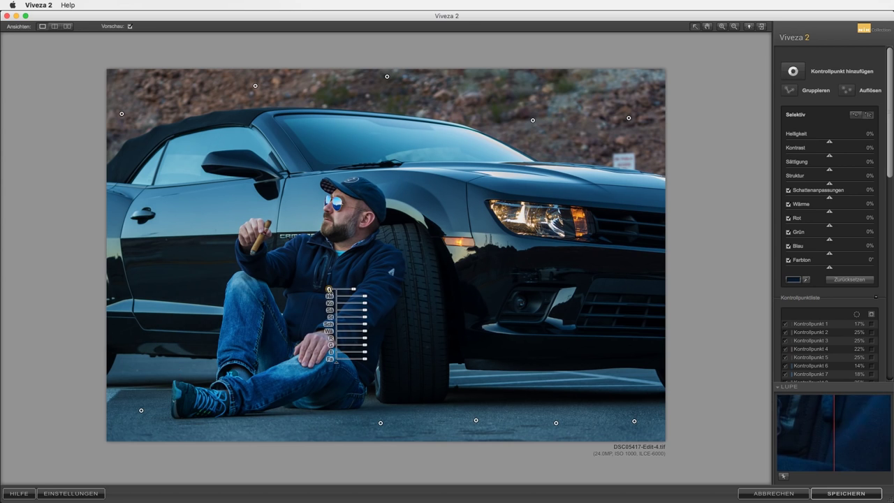
Brighten the jacket to 24% Helligkeit, set a face point to -15% Helligkeit and 13% Wärme, and save.
{"action": "left_click_drag", "start_coordinate": [364, 296], "coordinate": [370, 298]}
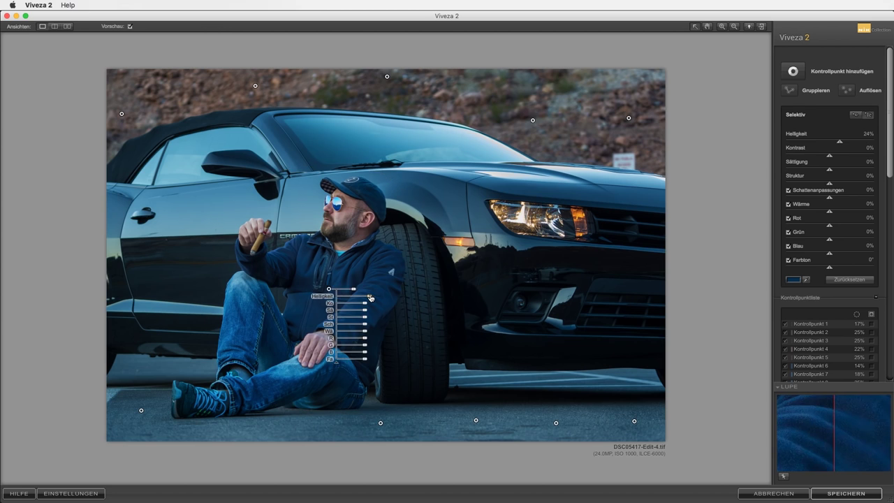
{"action": "left_click", "coordinate": [793, 70]}
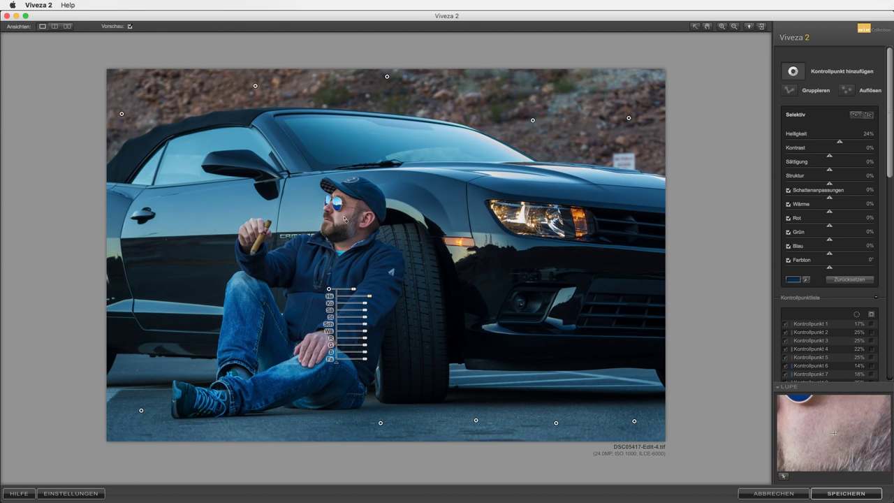
{"action": "left_click", "coordinate": [343, 218]}
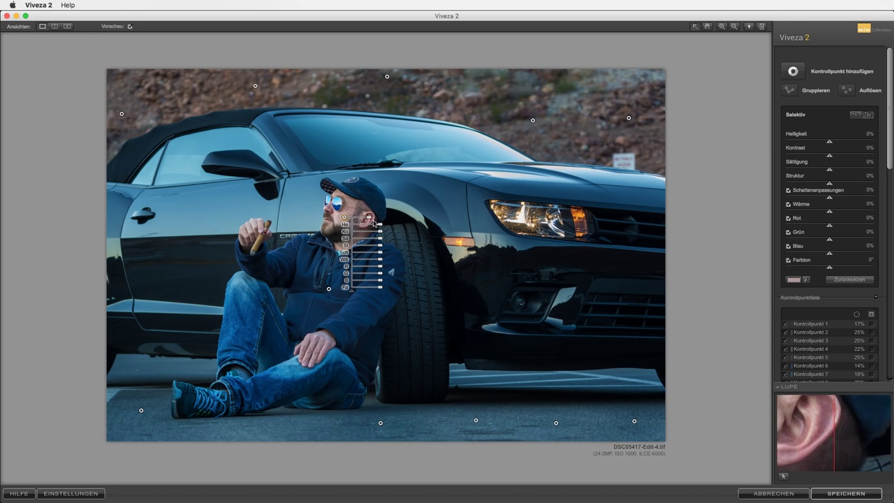
{"action": "left_click_drag", "start_coordinate": [370, 220], "coordinate": [377, 226]}
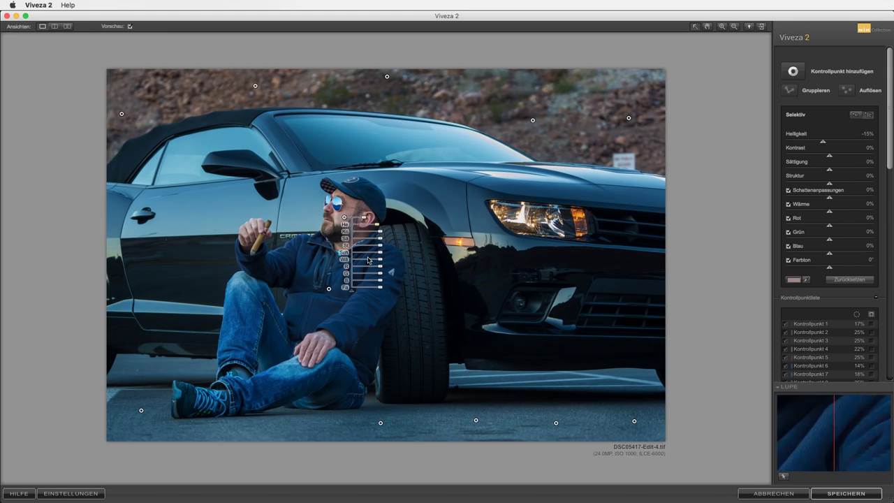
{"action": "left_click_drag", "start_coordinate": [379, 259], "coordinate": [383, 262]}
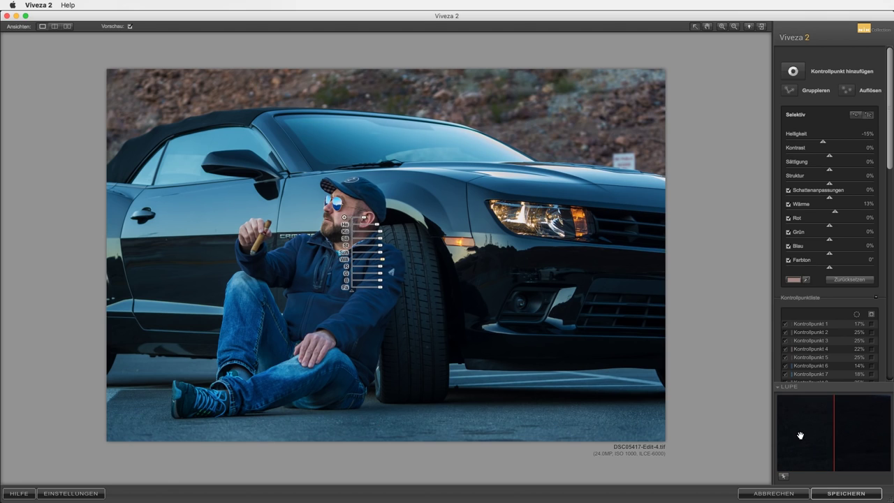
{"action": "left_click", "coordinate": [845, 493]}
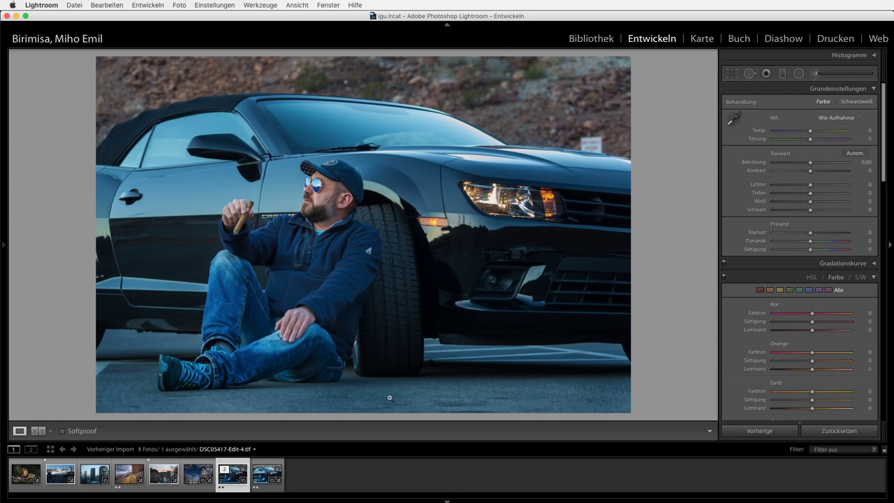
After comparing with the original raw, send the Viveza-edited copy to Color Efex Pro 4 with Lightroom adjustments.
{"action": "left_click", "coordinate": [227, 480]}
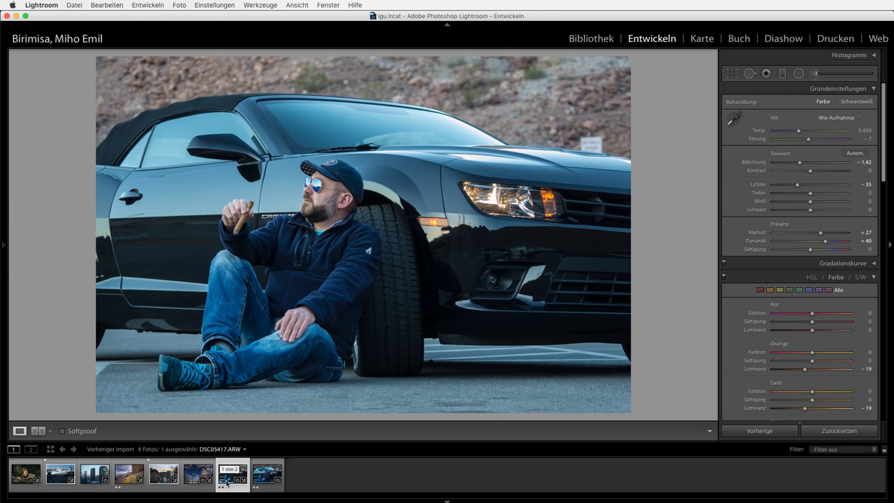
{"action": "left_click", "coordinate": [264, 481]}
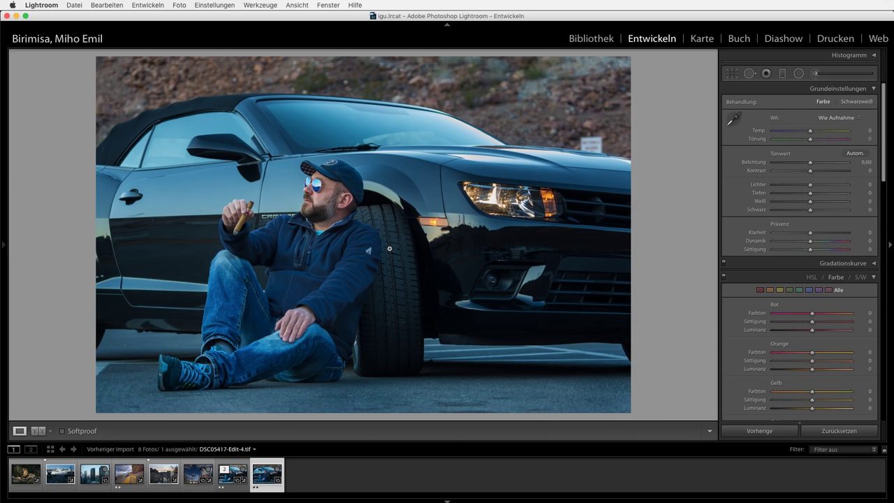
{"action": "right_click", "coordinate": [389, 248]}
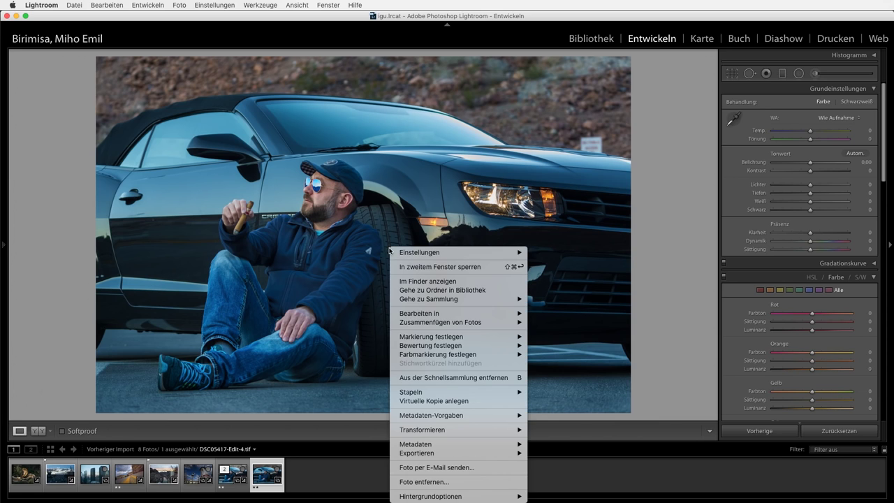
{"action": "mouse_move", "coordinate": [433, 313]}
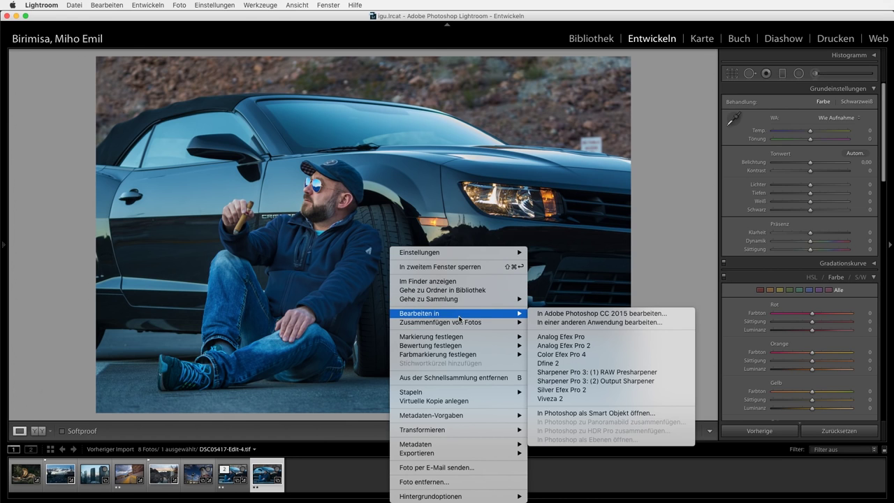
{"action": "left_click", "coordinate": [590, 356]}
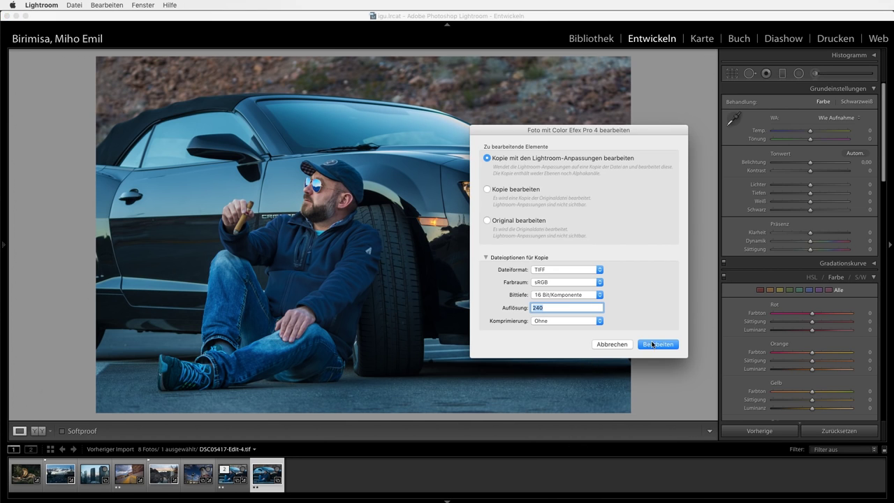
{"action": "left_click", "coordinate": [656, 345]}
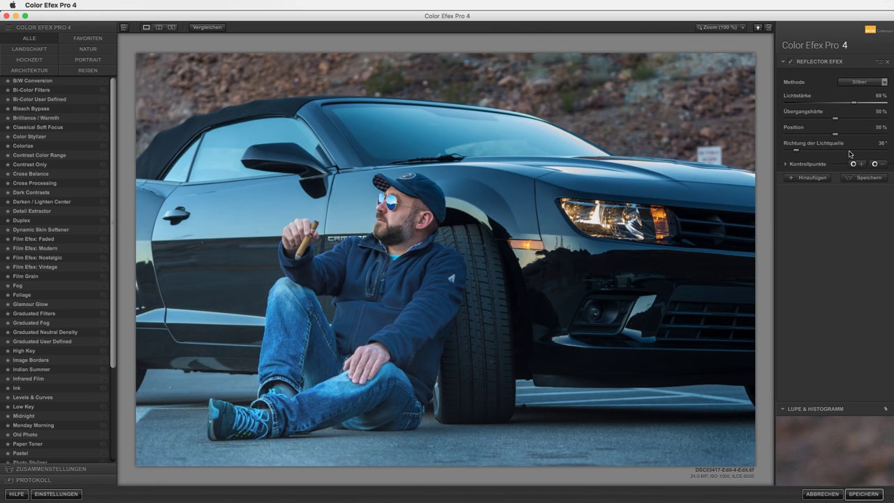
Check Reflector Efex's control point options, then find Pro Contrast in the filter list to show its presets.
{"action": "left_click", "coordinate": [785, 164]}
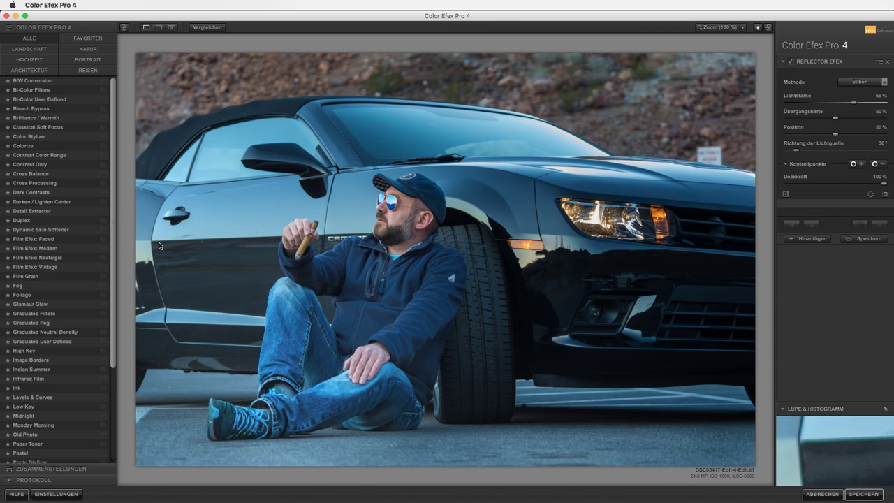
{"action": "scroll", "coordinate": [114, 399], "scroll_direction": "down", "scroll_amount": 5}
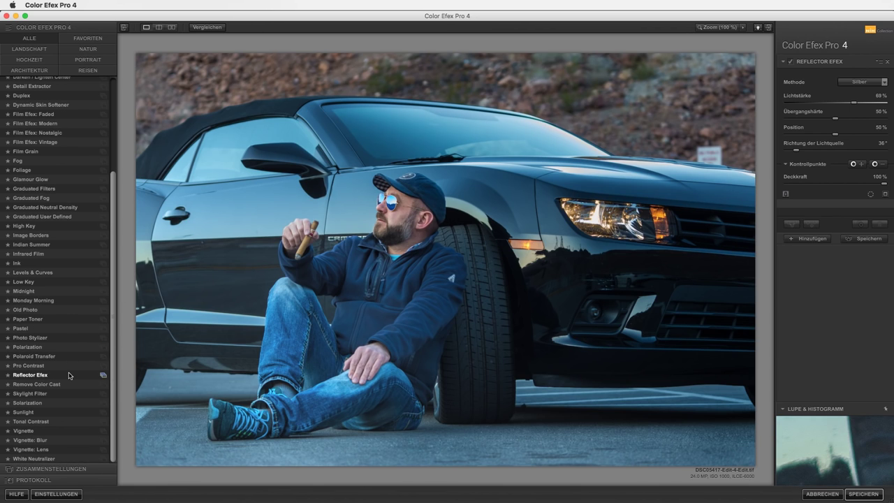
{"action": "left_click", "coordinate": [102, 366]}
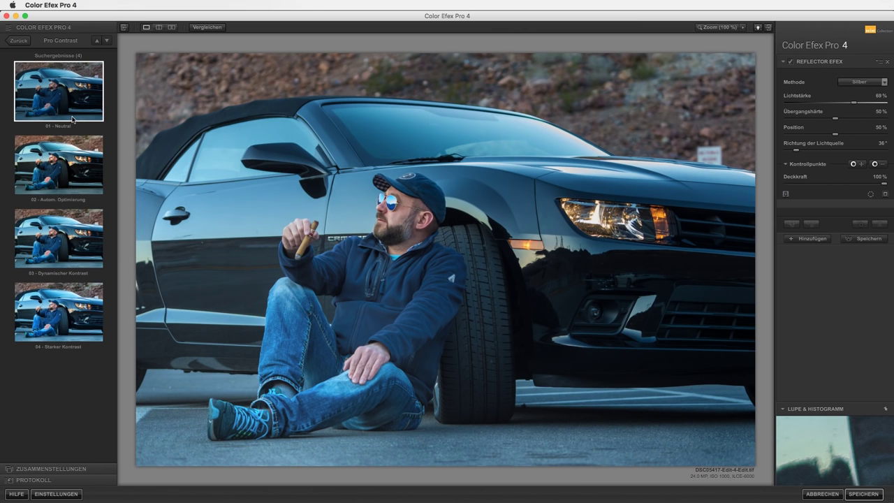
Apply Pro Contrast's 03 - Dynamischer Kontrast preset after previewing others, and lower its Deckkraft to 0%.
{"action": "left_click", "coordinate": [72, 119]}
{"action": "left_click", "coordinate": [68, 157]}
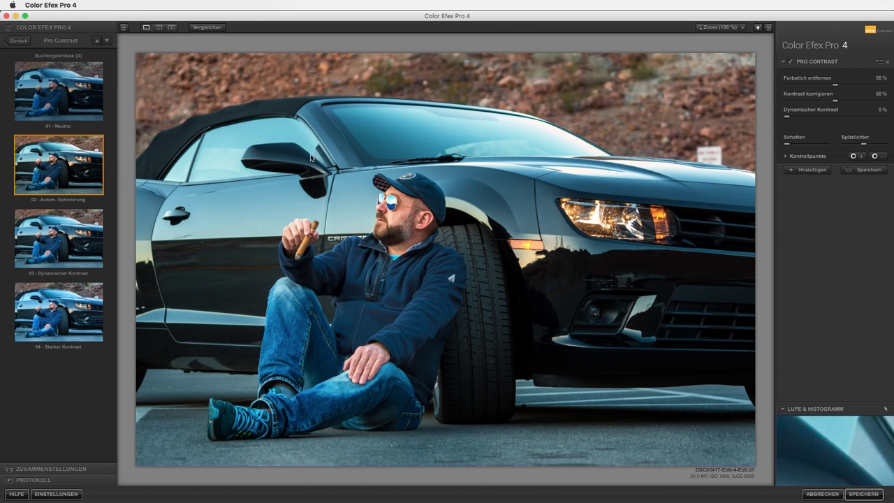
{"action": "left_click", "coordinate": [39, 236]}
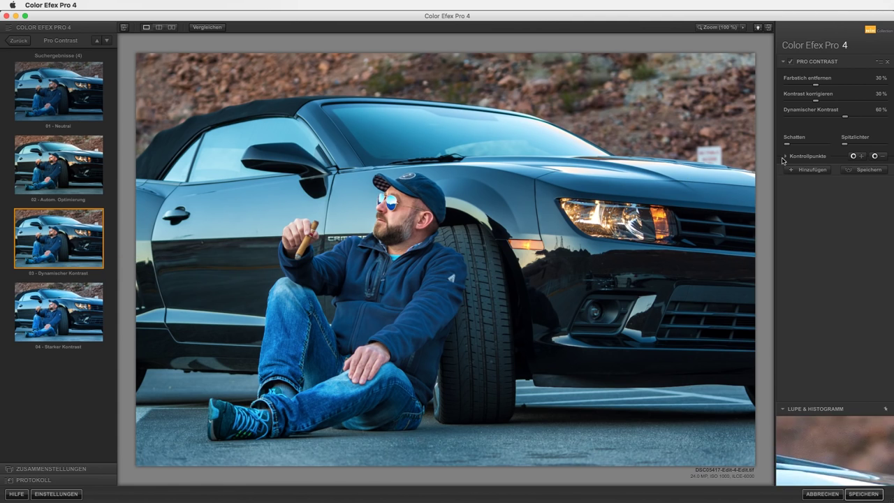
{"action": "mouse_move", "coordinate": [792, 143]}
{"action": "left_click_drag", "start_coordinate": [787, 146], "coordinate": [781, 149]}
{"action": "left_click", "coordinate": [786, 158]}
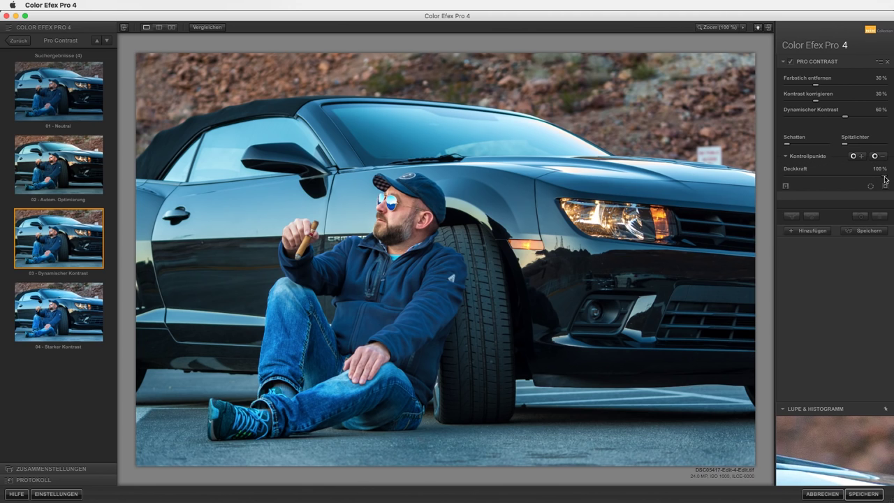
{"action": "left_click_drag", "start_coordinate": [885, 180], "coordinate": [777, 180]}
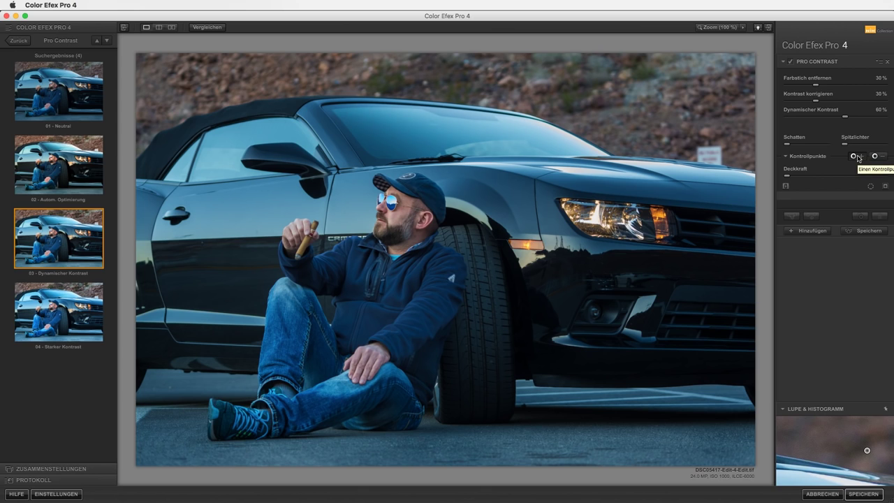
Place a Pro Contrast control point, enlarge its area, and move it onto the man's chest.
{"action": "left_click", "coordinate": [863, 158]}
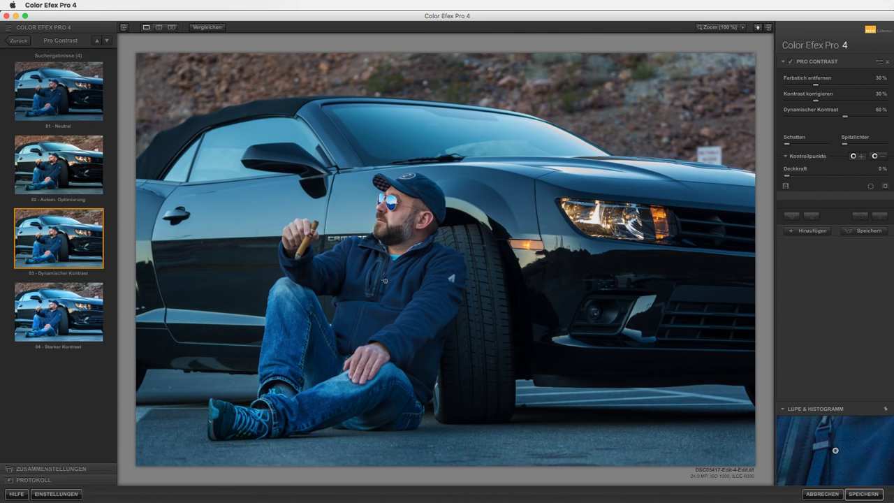
{"action": "left_click", "coordinate": [386, 281]}
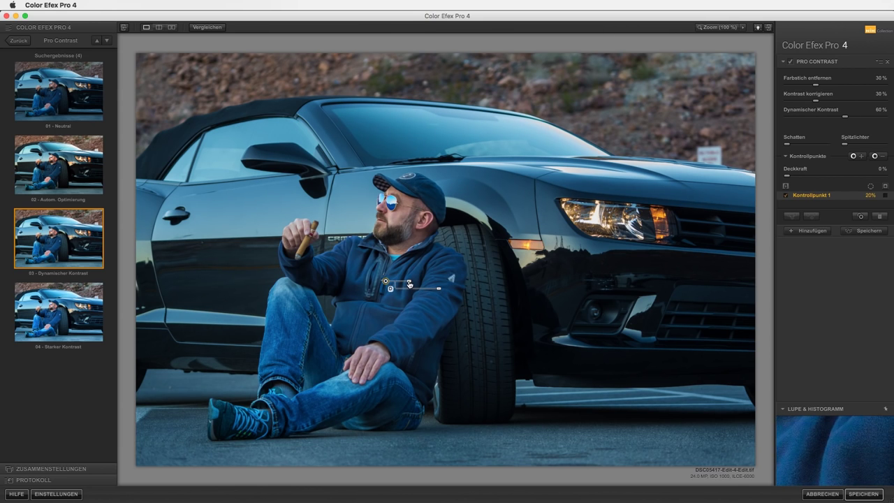
{"action": "left_click_drag", "start_coordinate": [409, 284], "coordinate": [417, 283]}
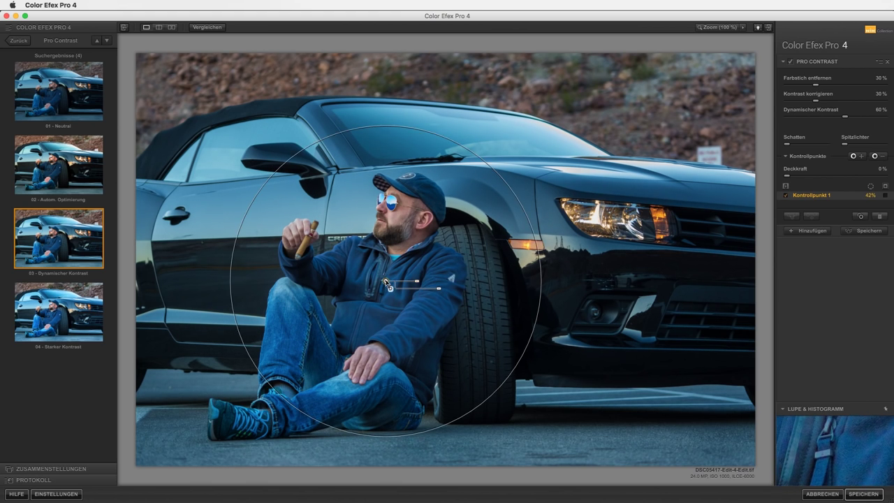
{"action": "left_click_drag", "start_coordinate": [385, 280], "coordinate": [349, 287]}
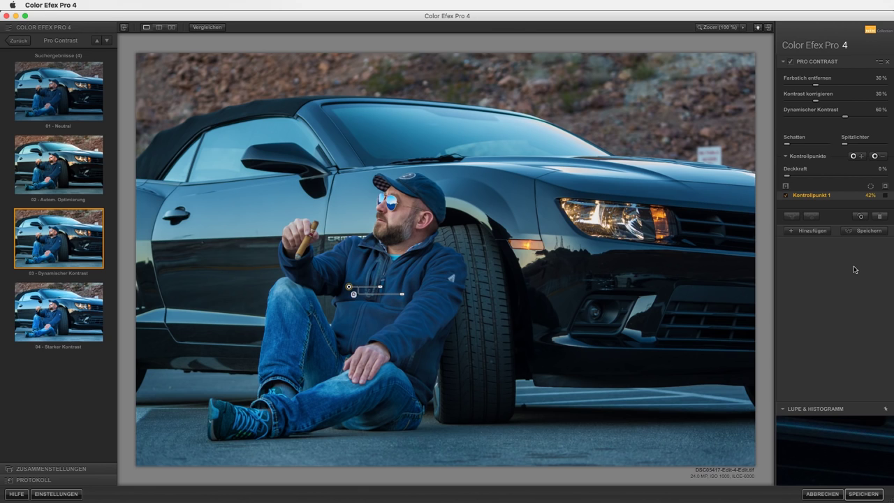
Add an empty second filter slot after Pro Contrast and show the full filter list.
{"action": "left_click", "coordinate": [808, 231]}
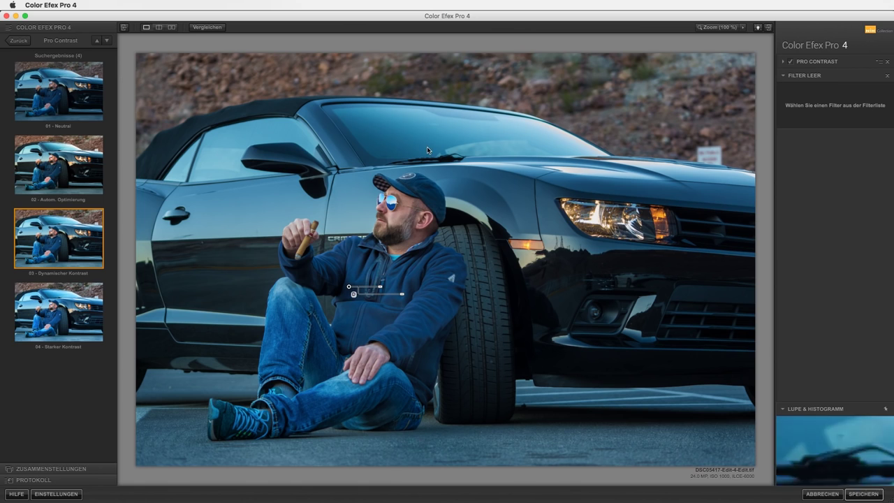
{"action": "left_click", "coordinate": [19, 41]}
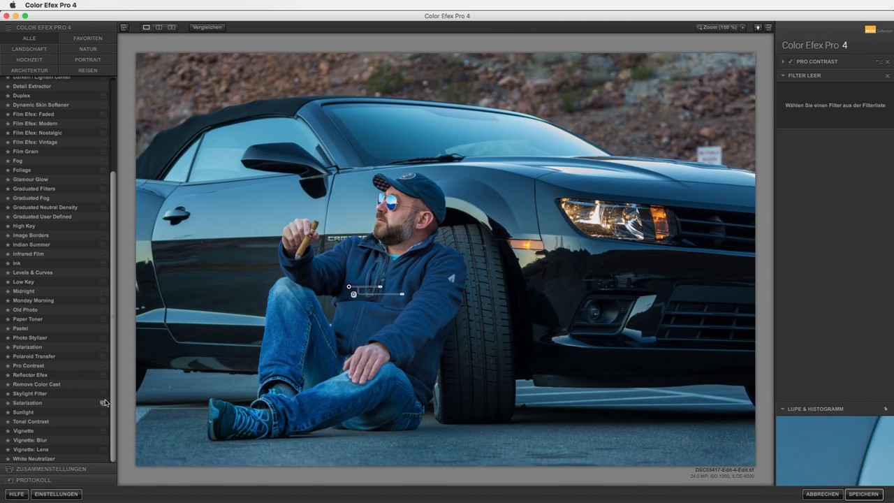
{"action": "mouse_move", "coordinate": [103, 394]}
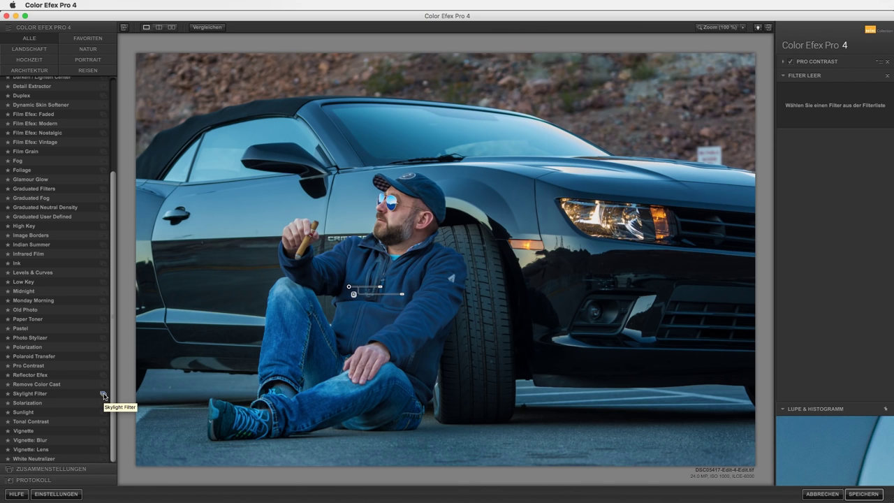
Apply the Mittel Skylight Filter preset at about 36% strength, then add a third empty slot.
{"action": "left_click", "coordinate": [104, 396]}
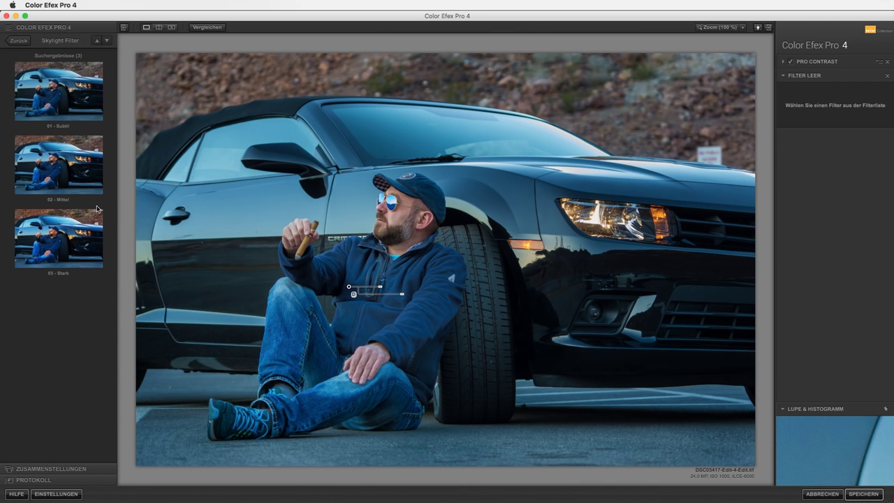
{"action": "left_click", "coordinate": [65, 83]}
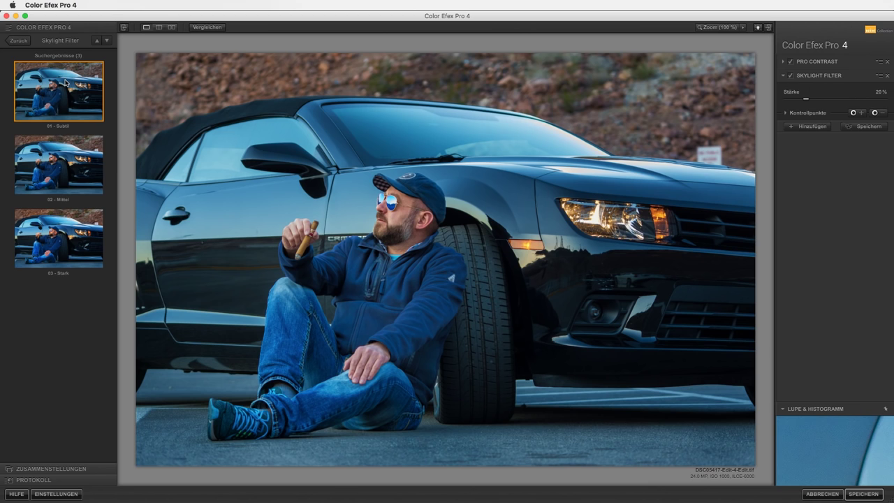
{"action": "left_click", "coordinate": [62, 165]}
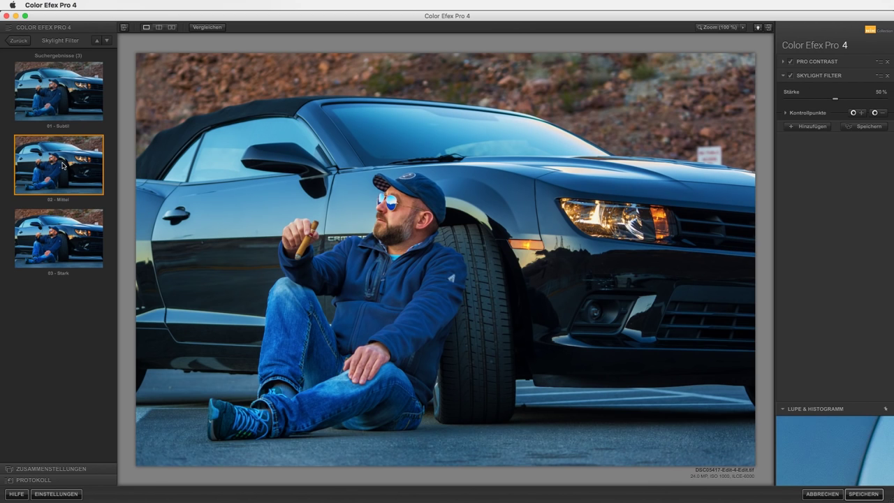
{"action": "left_click", "coordinate": [64, 235]}
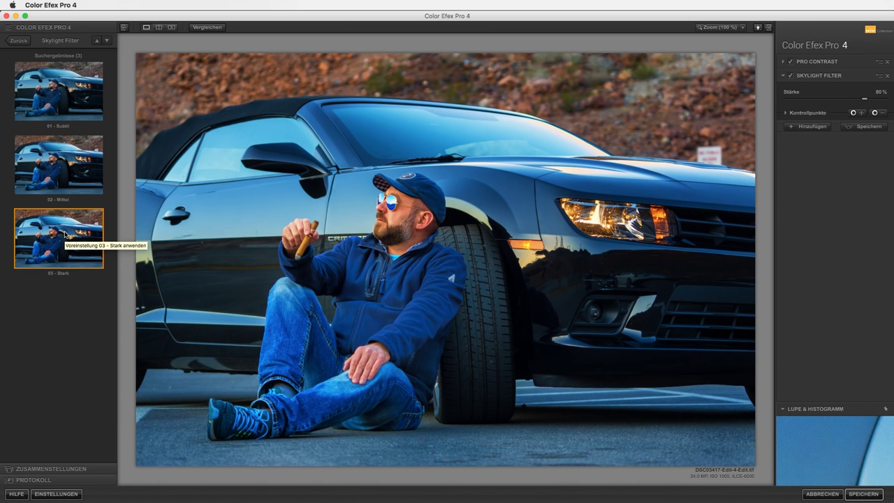
{"action": "left_click", "coordinate": [62, 165]}
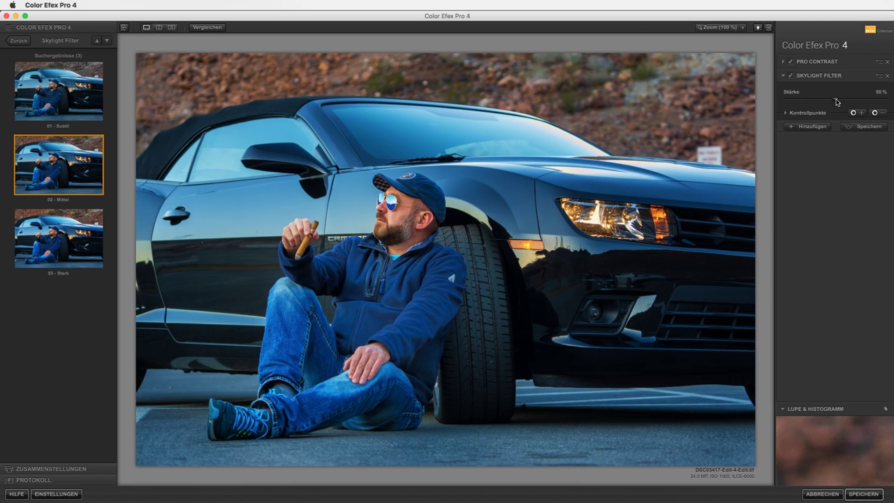
{"action": "left_click_drag", "start_coordinate": [836, 102], "coordinate": [822, 102]}
{"action": "left_click_drag", "start_coordinate": [822, 102], "coordinate": [822, 101]}
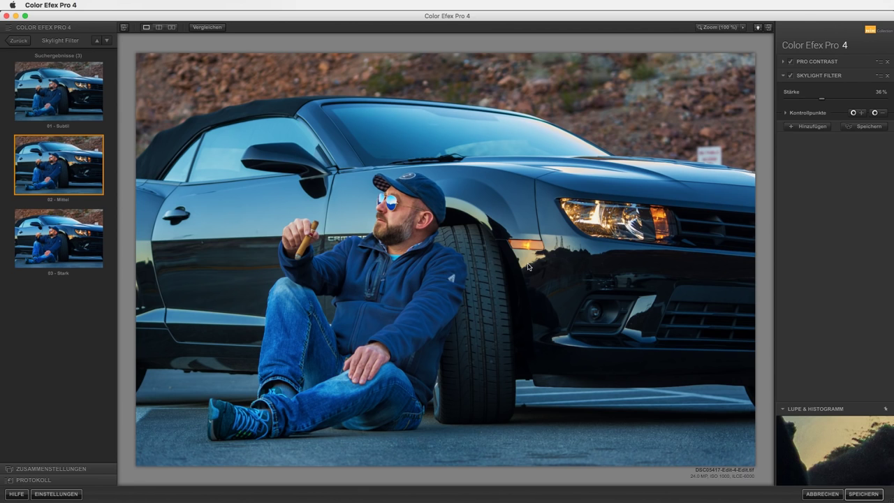
{"action": "left_click", "coordinate": [811, 126]}
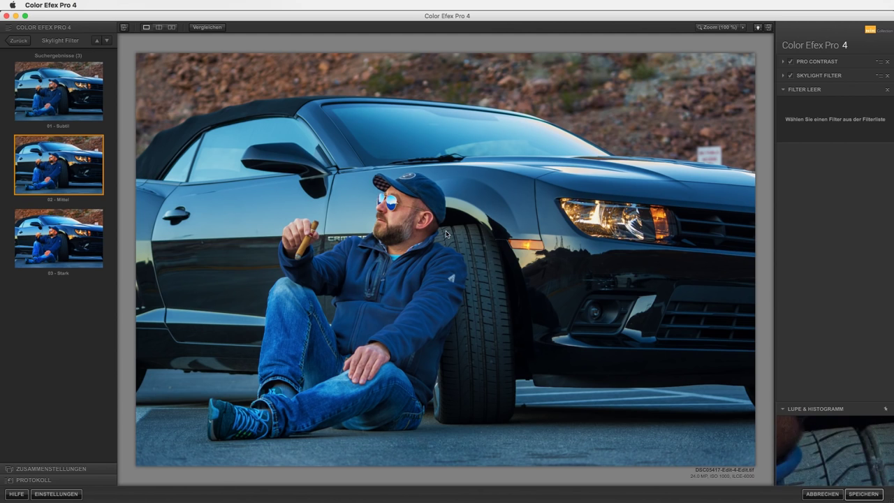
Compare the Bi-Color Filters presets and apply 05 - Violett / Rosa as the third filter.
{"action": "left_click", "coordinate": [19, 42]}
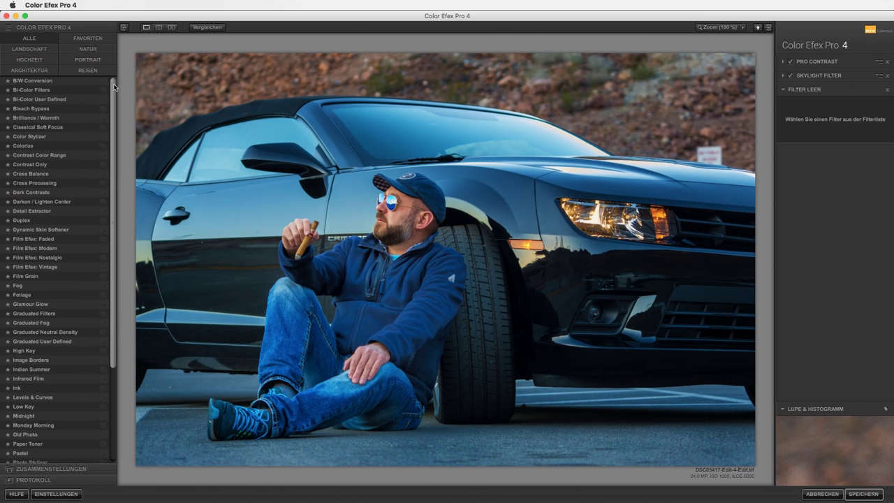
{"action": "left_click", "coordinate": [113, 87]}
{"action": "left_click", "coordinate": [103, 91]}
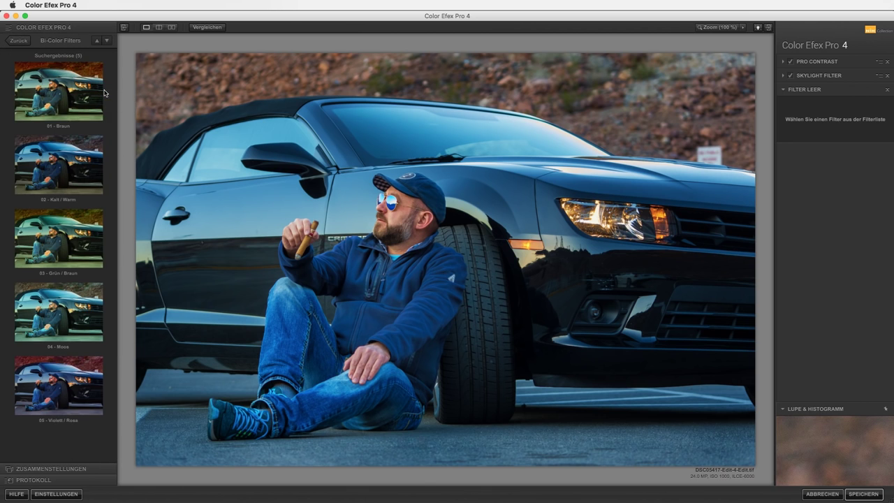
{"action": "left_click", "coordinate": [60, 161]}
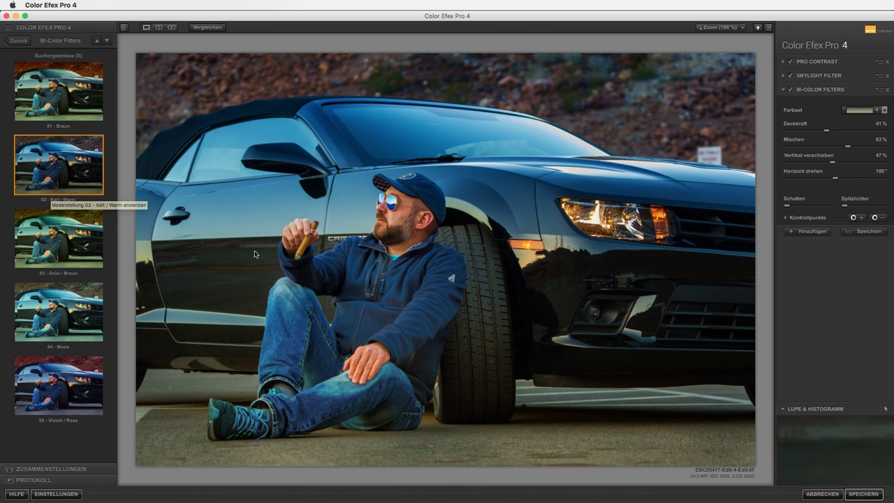
{"action": "left_click", "coordinate": [73, 237]}
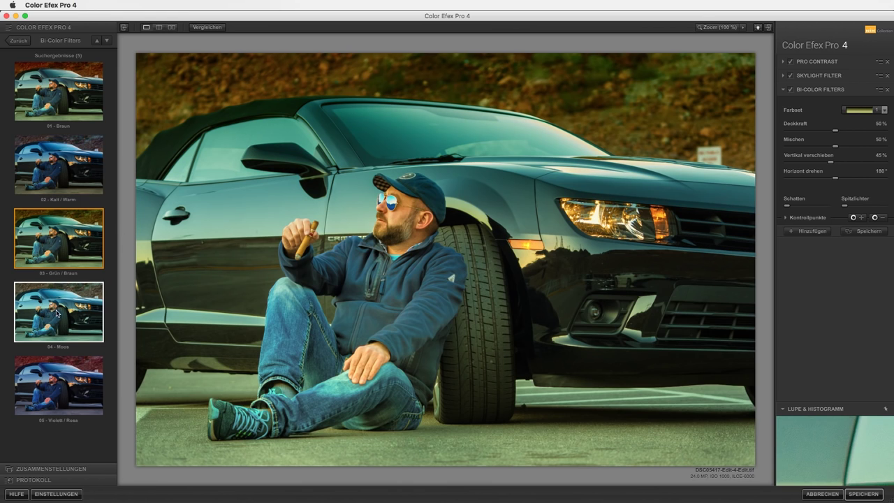
{"action": "left_click", "coordinate": [58, 316]}
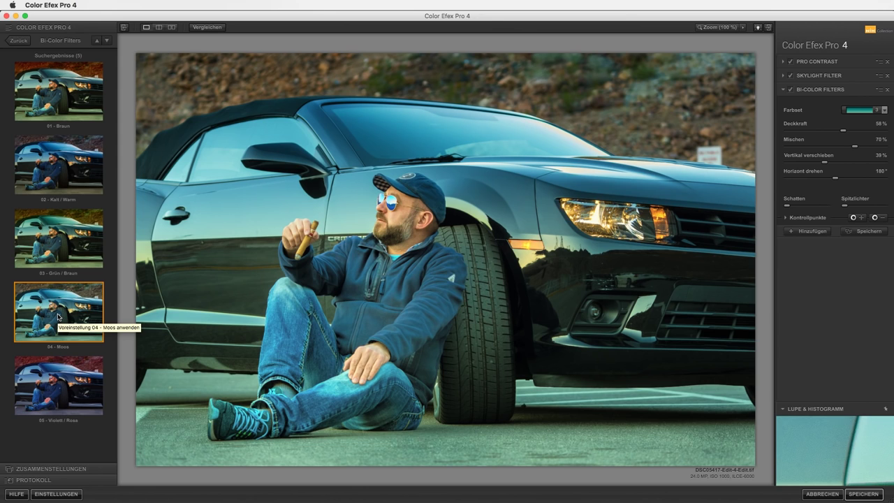
{"action": "left_click", "coordinate": [60, 390]}
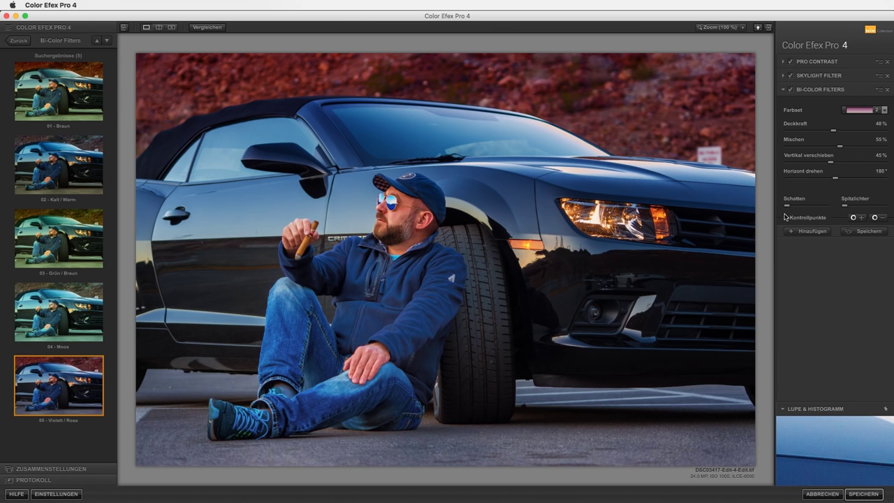
Lower the Bi-Color Filters opacity to about 43% and add a fourth empty filter slot.
{"action": "left_click", "coordinate": [785, 218]}
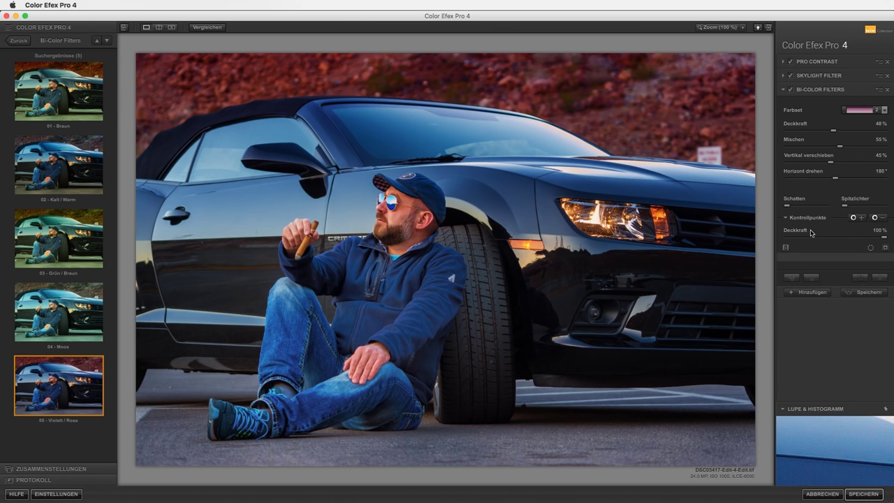
{"action": "left_click", "coordinate": [854, 238]}
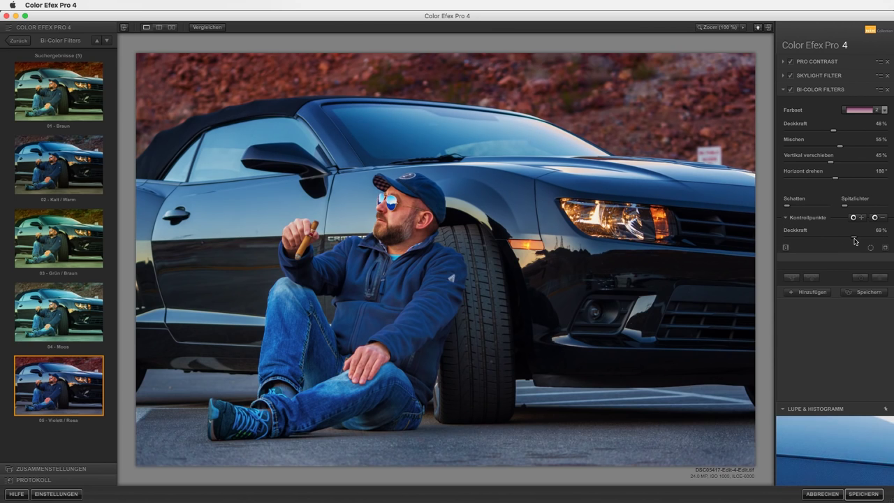
{"action": "left_click_drag", "start_coordinate": [855, 241], "coordinate": [830, 241]}
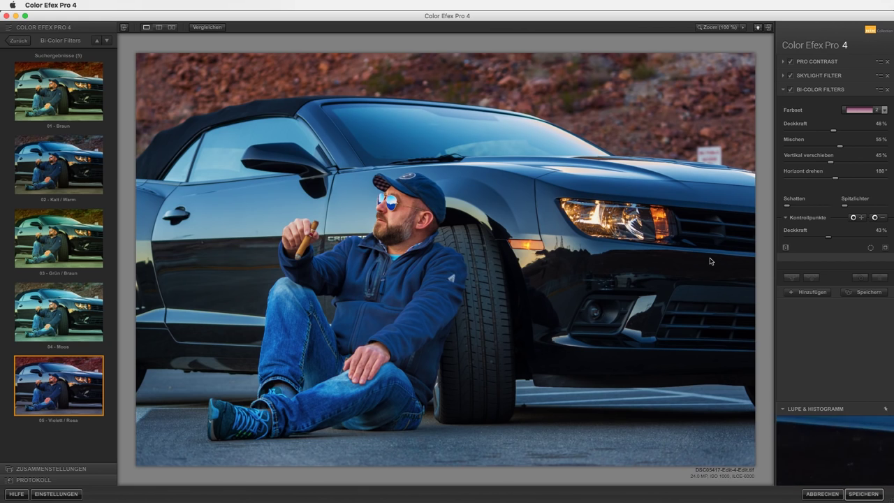
{"action": "left_click", "coordinate": [812, 292]}
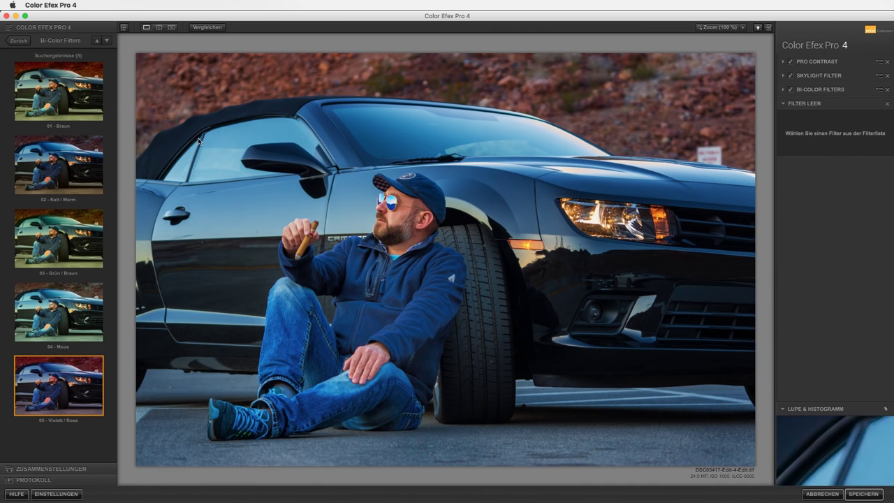
Show the full filter list and bring up the Vignette: Lens presets for the fourth slot.
{"action": "left_click", "coordinate": [28, 43]}
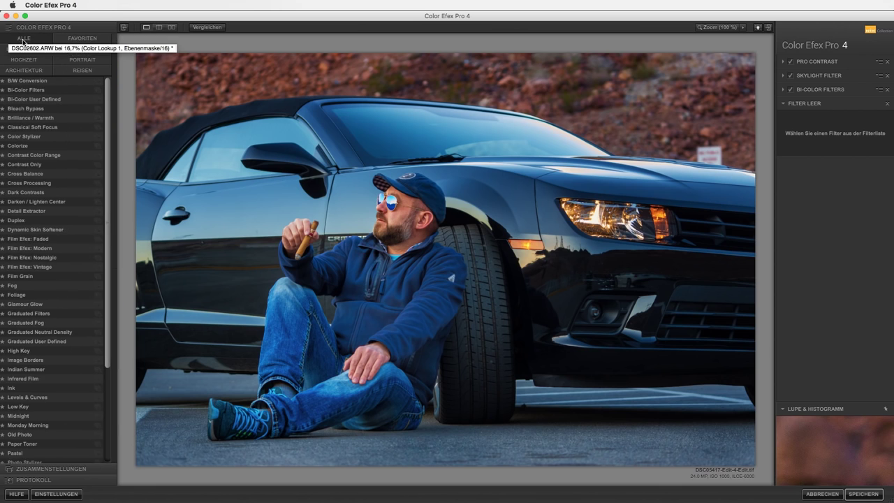
{"action": "left_click", "coordinate": [114, 389]}
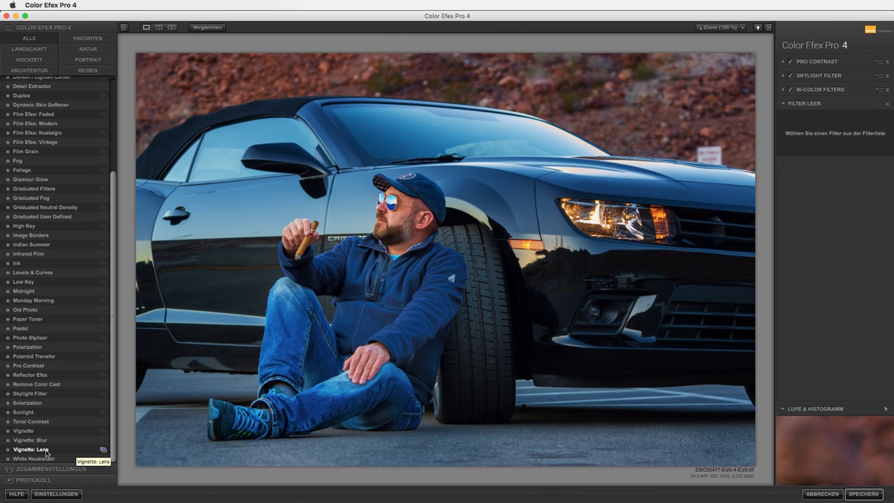
{"action": "left_click", "coordinate": [102, 452]}
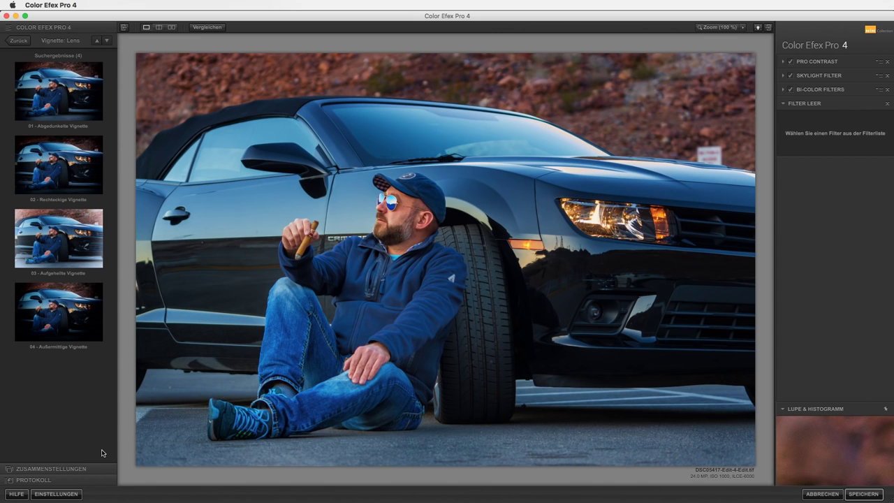
Apply the Rechteckige Vignette: Lens preset and weaken its strength from -50% to about -9%.
{"action": "left_click", "coordinate": [58, 116]}
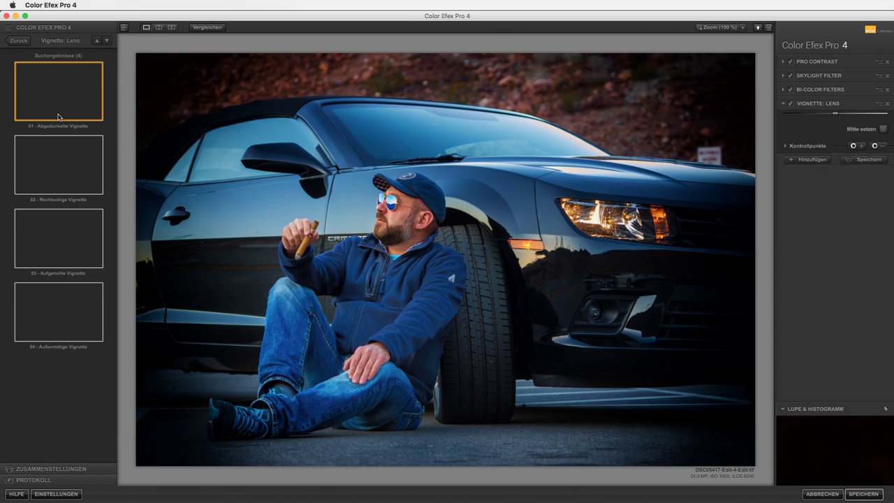
{"action": "left_click", "coordinate": [58, 171]}
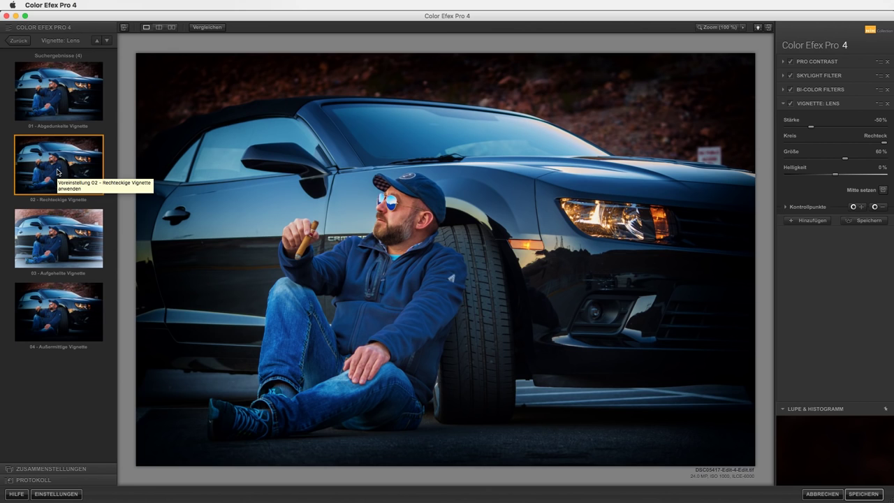
{"action": "left_click", "coordinate": [62, 311]}
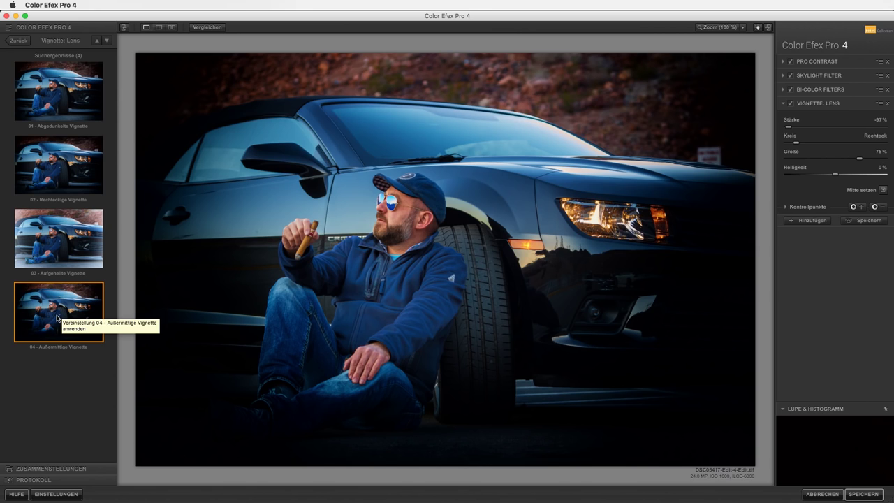
{"action": "left_click", "coordinate": [58, 241]}
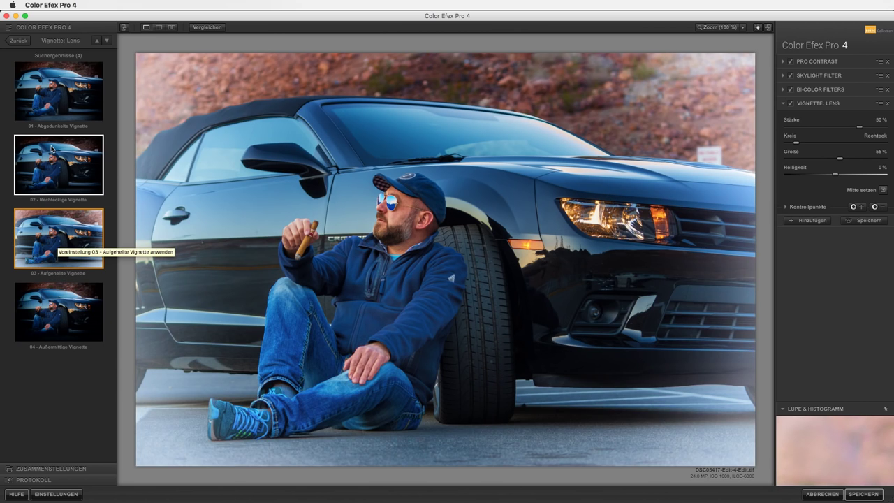
{"action": "left_click", "coordinate": [51, 148]}
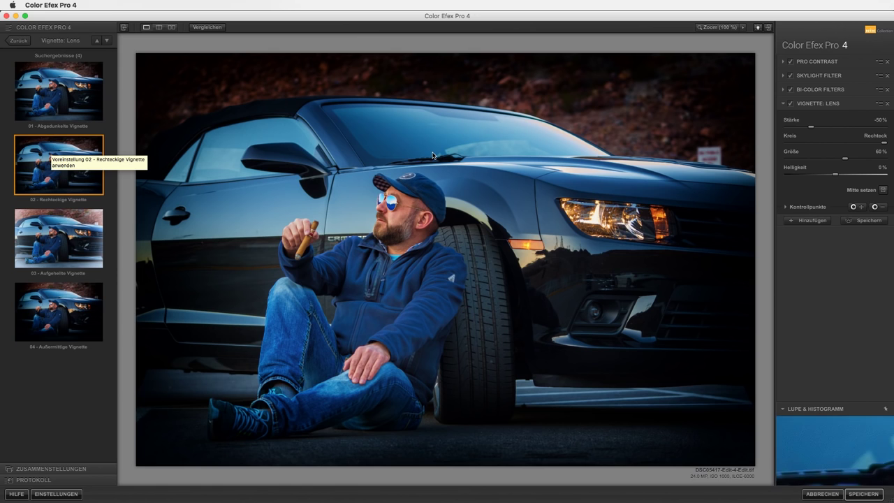
{"action": "left_click", "coordinate": [829, 129]}
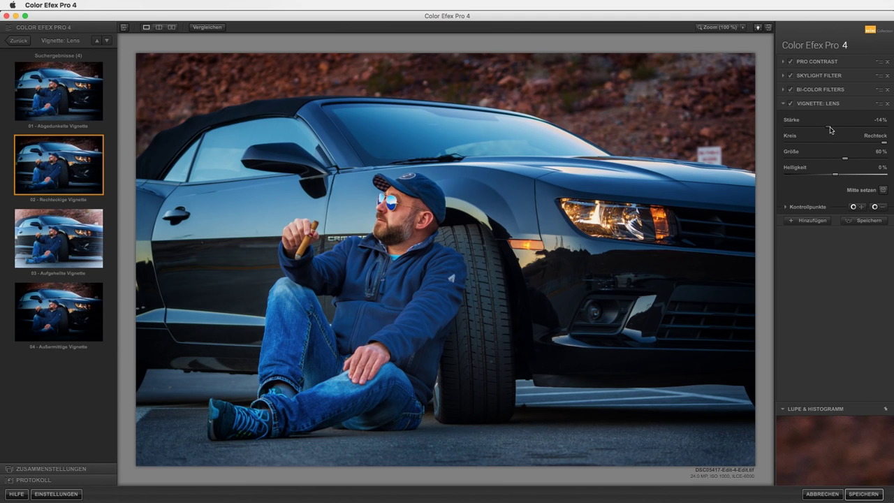
{"action": "left_click_drag", "start_coordinate": [830, 129], "coordinate": [833, 130]}
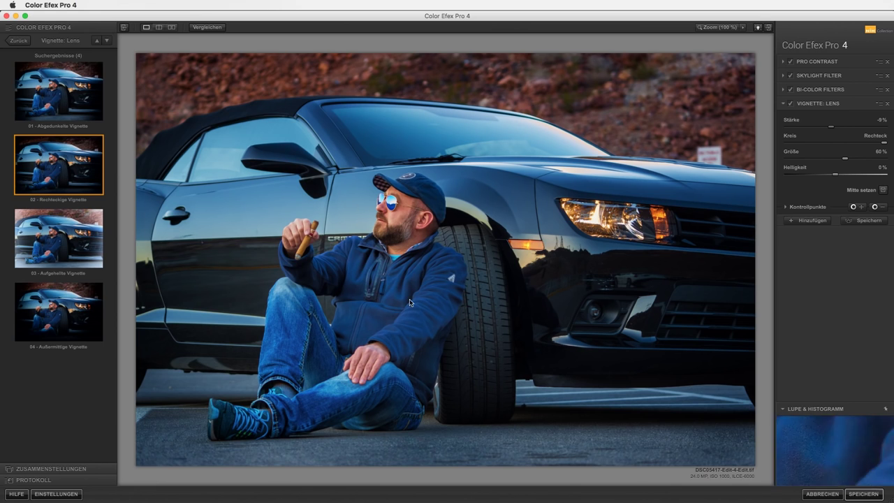
Save the vignetted car portrait back to Lightroom and select the gas pump photo.
{"action": "left_click", "coordinate": [870, 498]}
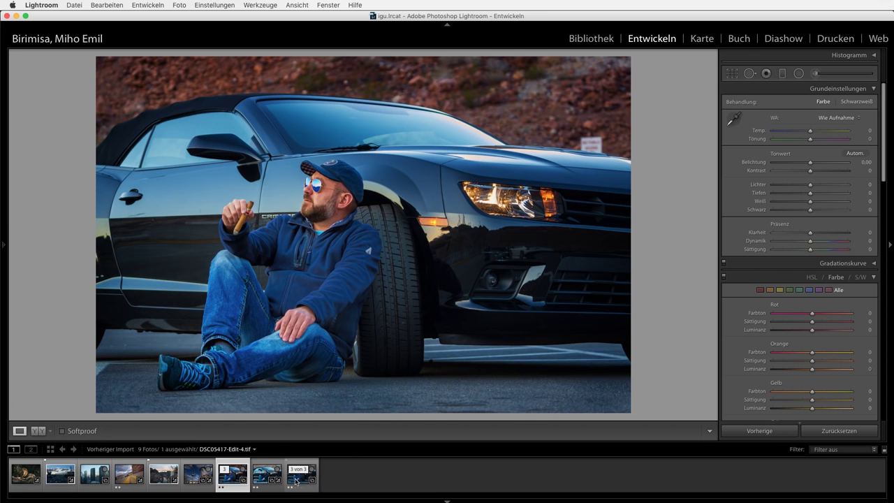
{"action": "left_click", "coordinate": [296, 481]}
{"action": "left_click", "coordinate": [230, 482]}
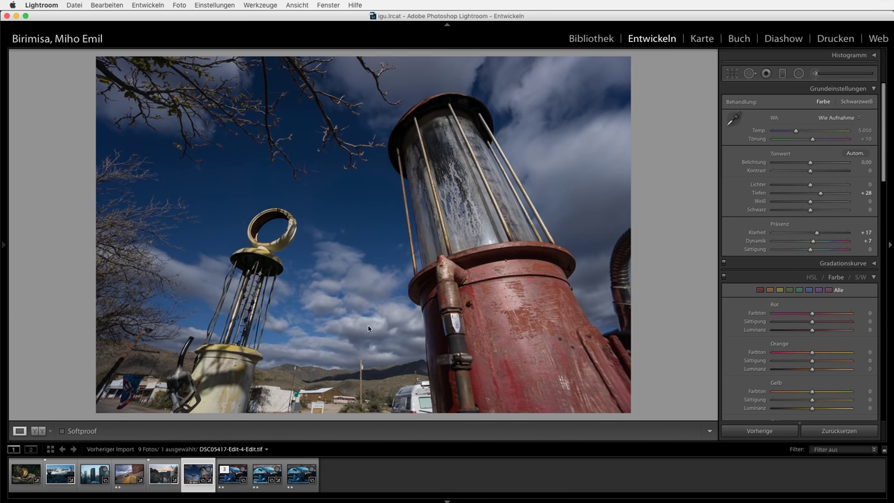
Open a copy of the gas pump photo with its Lightroom adjustments in Color Efex Pro 4.
{"action": "right_click", "coordinate": [361, 226]}
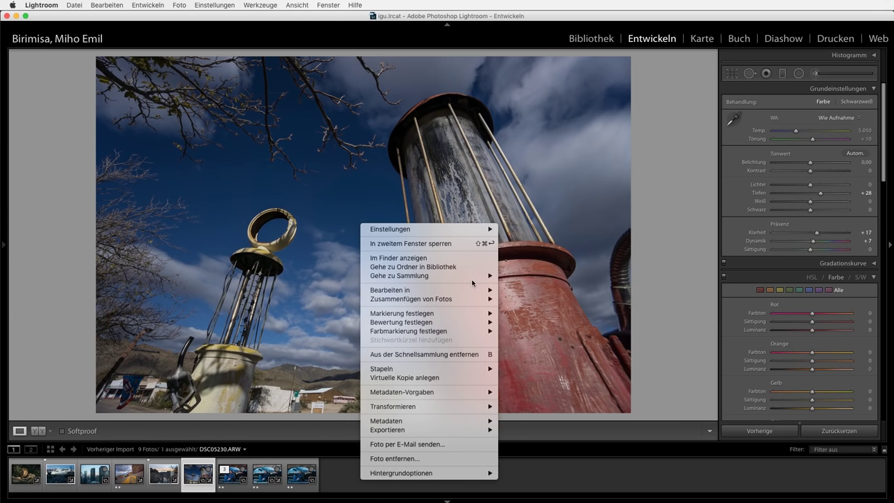
{"action": "mouse_move", "coordinate": [427, 290]}
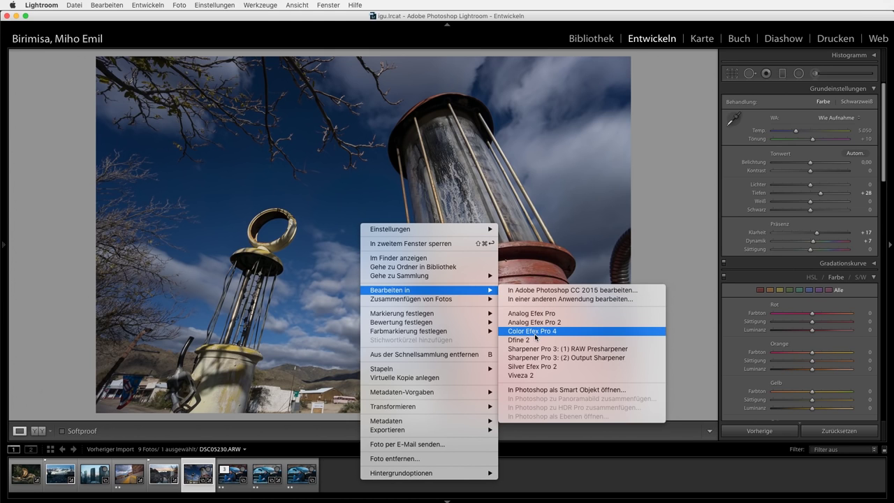
{"action": "left_click", "coordinate": [547, 332]}
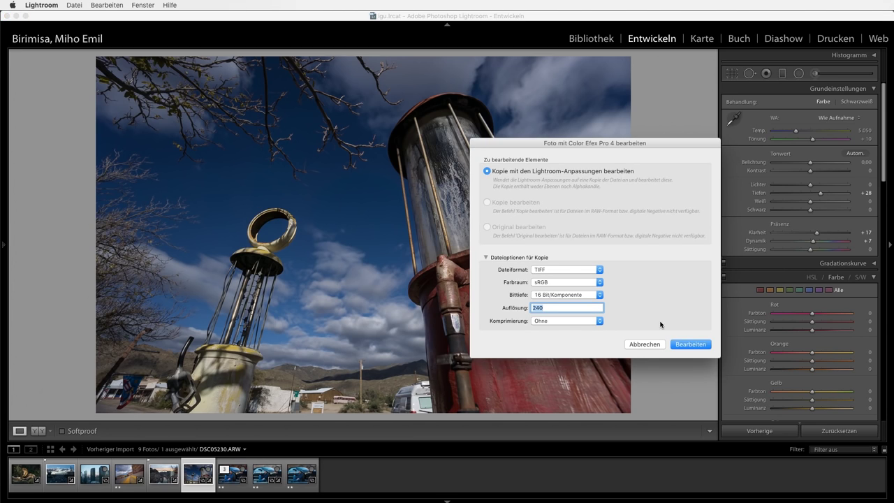
{"action": "left_click", "coordinate": [690, 343]}
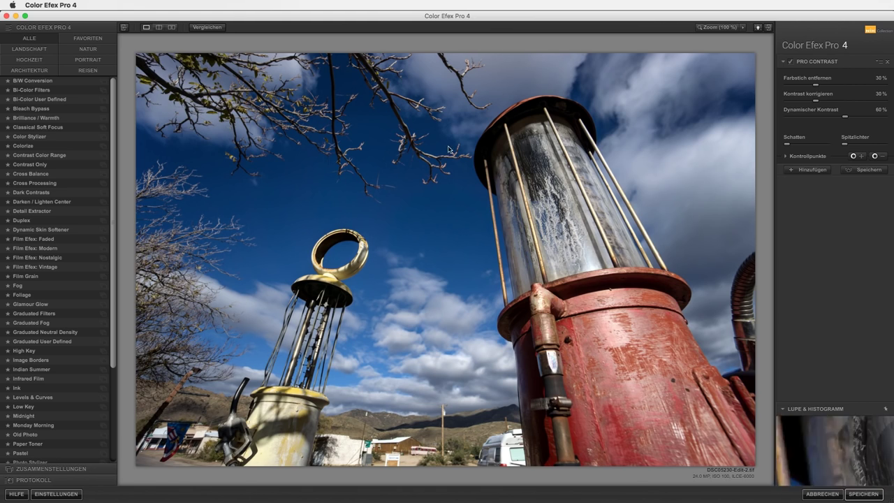
Compare Bleach Bypass presets 01–05 and apply 02 - Starker Kontrast to the gas pump photo.
{"action": "left_click", "coordinate": [102, 110]}
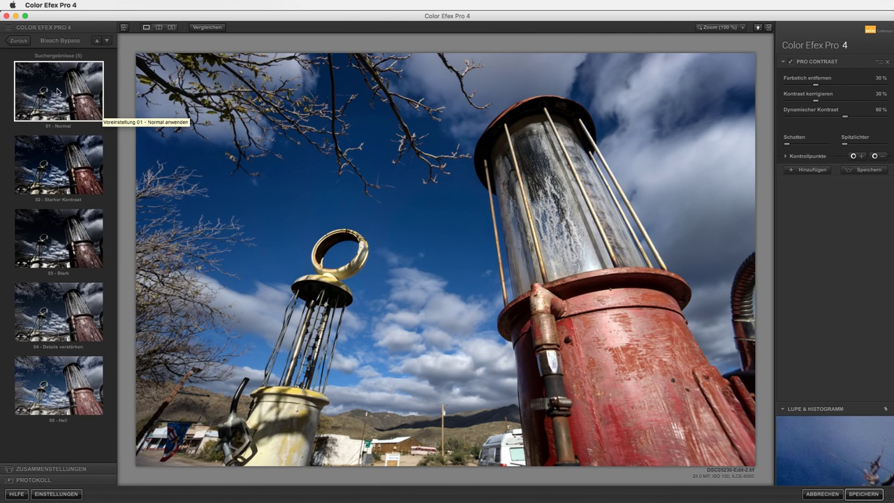
{"action": "left_click", "coordinate": [47, 91]}
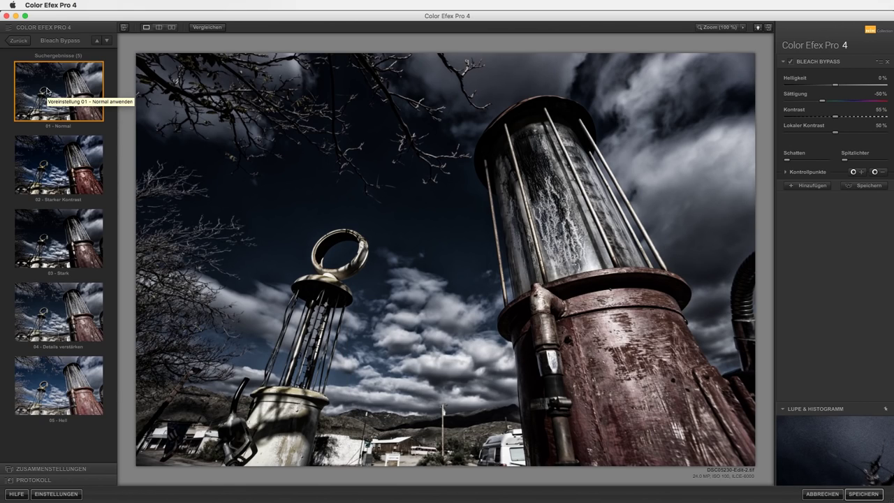
{"action": "left_click", "coordinate": [63, 165]}
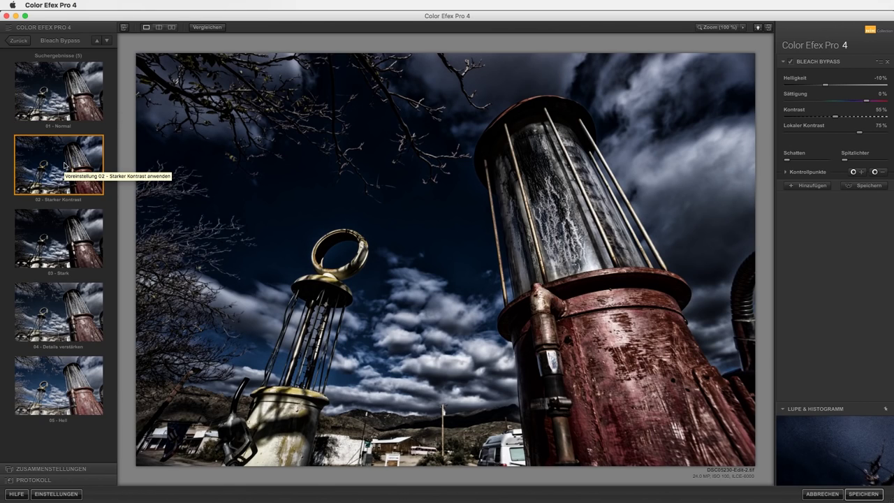
{"action": "left_click", "coordinate": [63, 227]}
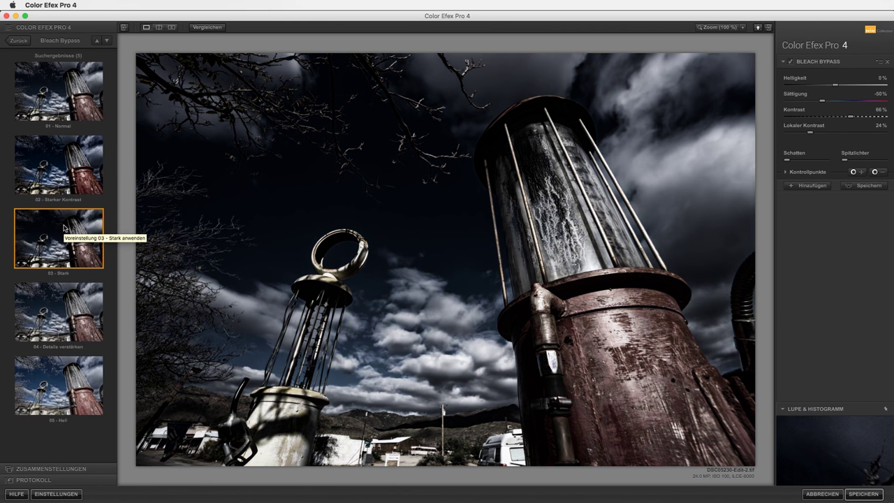
{"action": "left_click", "coordinate": [64, 319]}
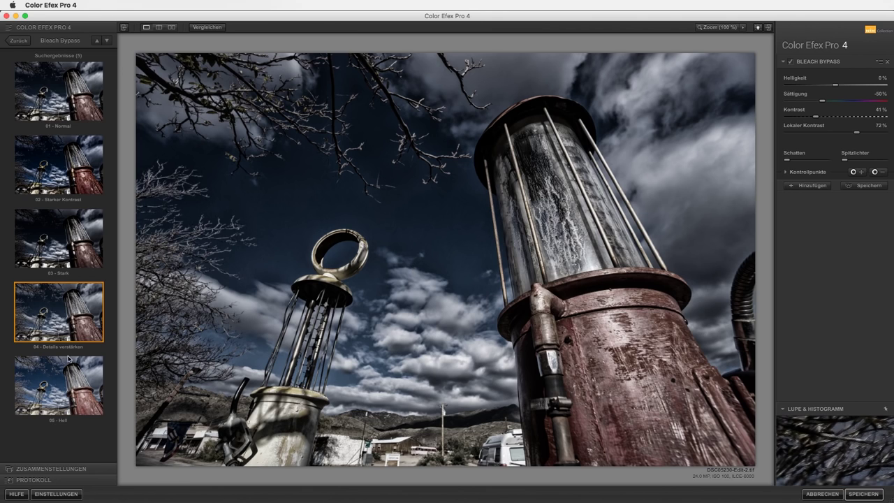
{"action": "left_click", "coordinate": [55, 393]}
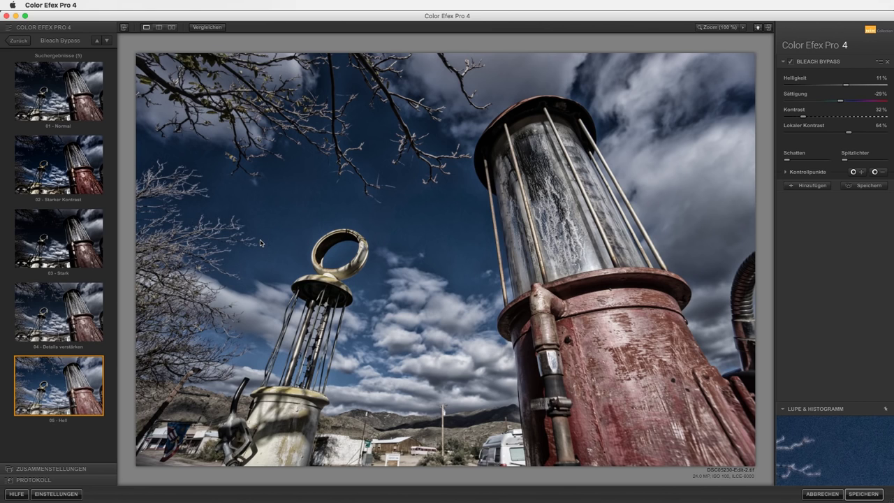
{"action": "left_click", "coordinate": [68, 170]}
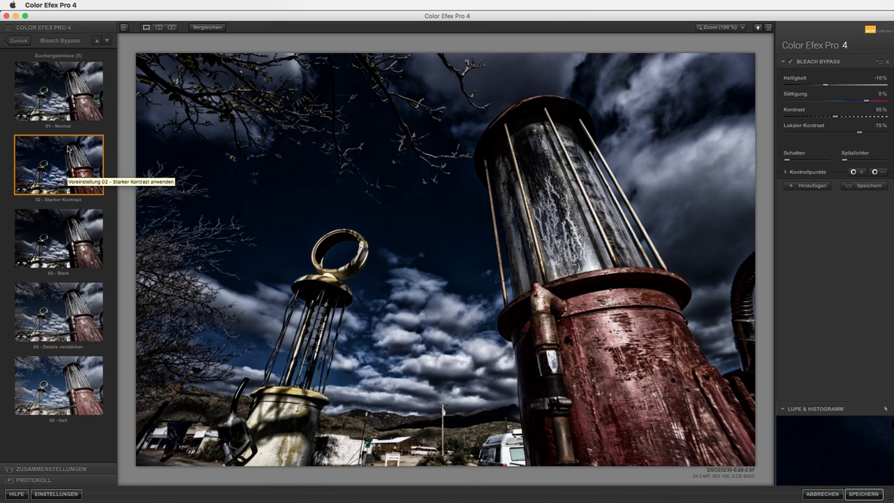
{"action": "left_click", "coordinate": [68, 111]}
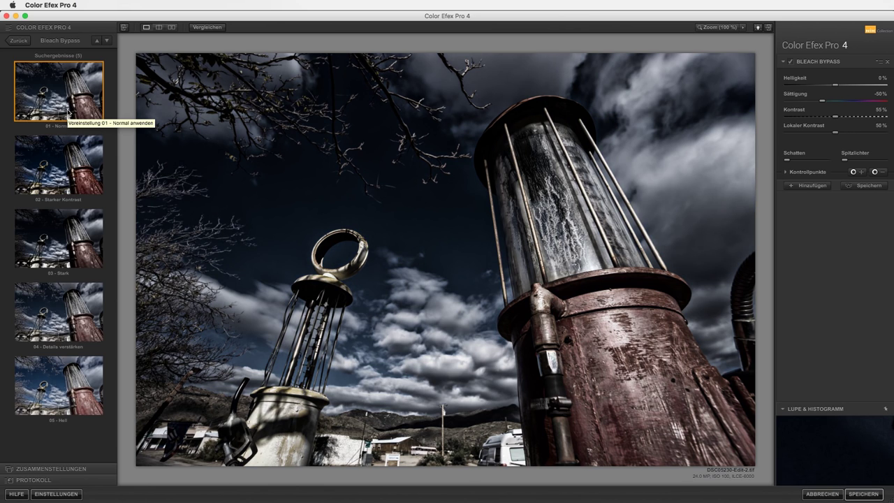
{"action": "left_click", "coordinate": [61, 159]}
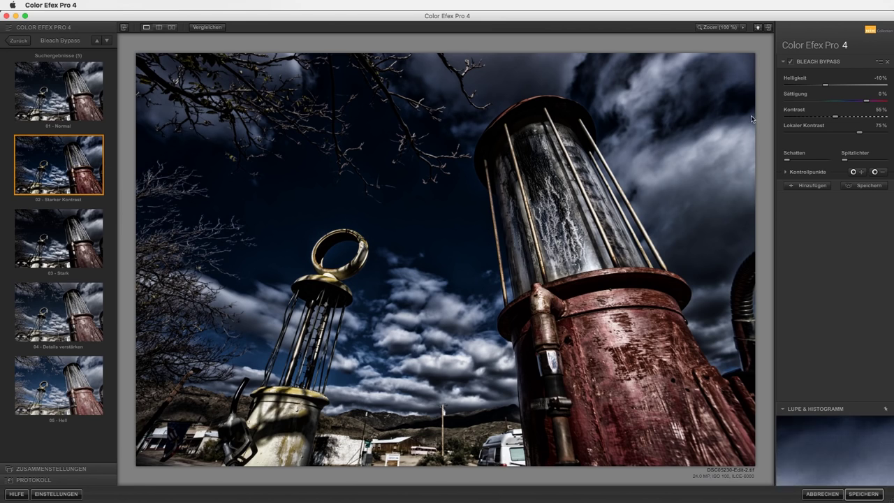
Set the Bleach Bypass brightness to 4% and shadows to about 91%, then save.
{"action": "left_click", "coordinate": [839, 86]}
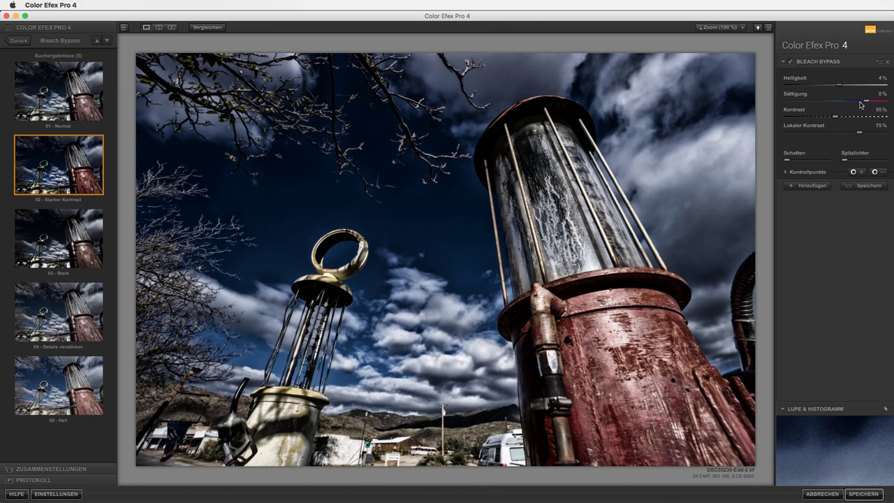
{"action": "mouse_move", "coordinate": [787, 160]}
{"action": "left_click_drag", "start_coordinate": [787, 162], "coordinate": [831, 164]}
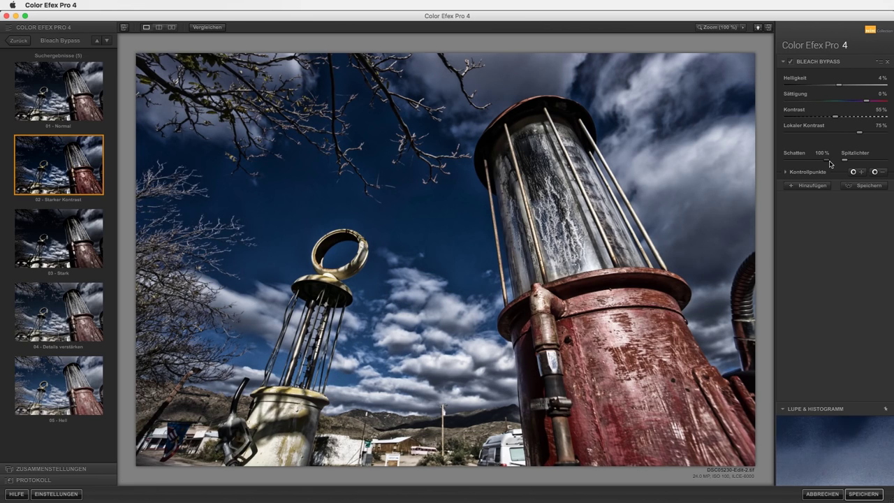
{"action": "left_click_drag", "start_coordinate": [832, 164], "coordinate": [823, 165]}
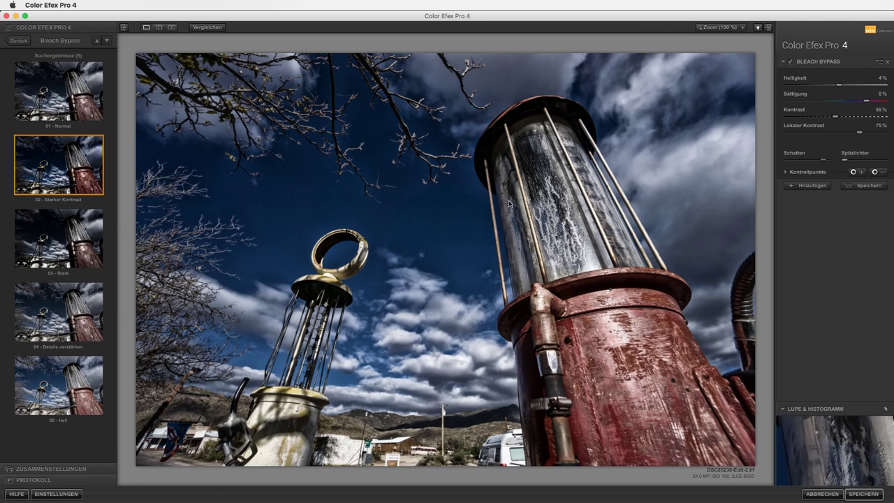
{"action": "left_click", "coordinate": [866, 493]}
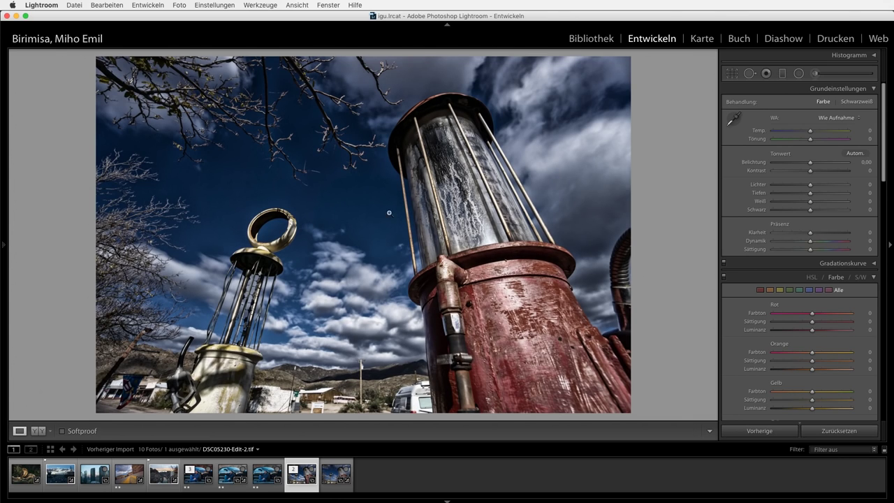
Bring up the context menu on the Bleach Bypass copy DSC05230-Edit-2.tif.
{"action": "right_click", "coordinate": [379, 211]}
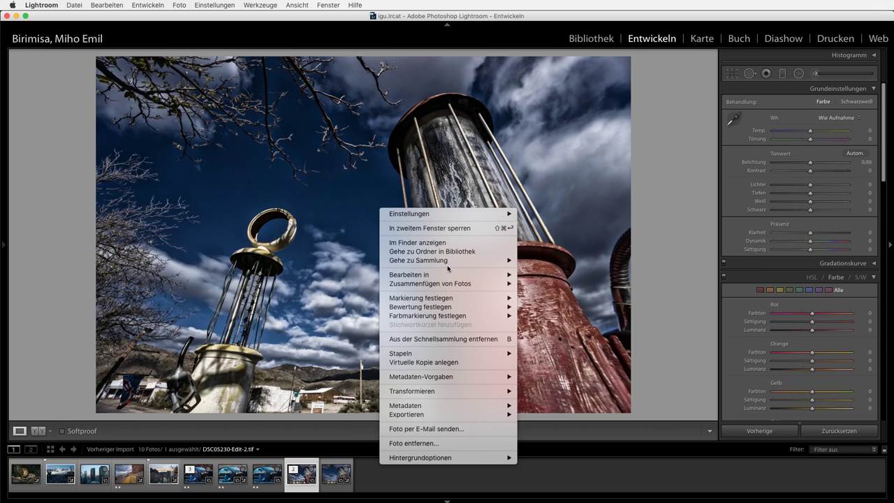
{"action": "mouse_move", "coordinate": [419, 274]}
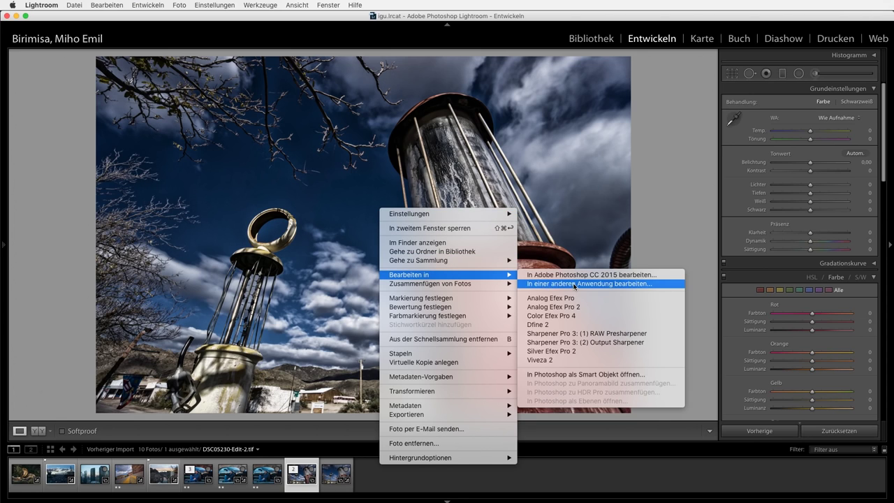
Send a copy with Lightroom adjustments of the gas-pump photo to Dfine 2.
{"action": "left_click", "coordinate": [534, 326]}
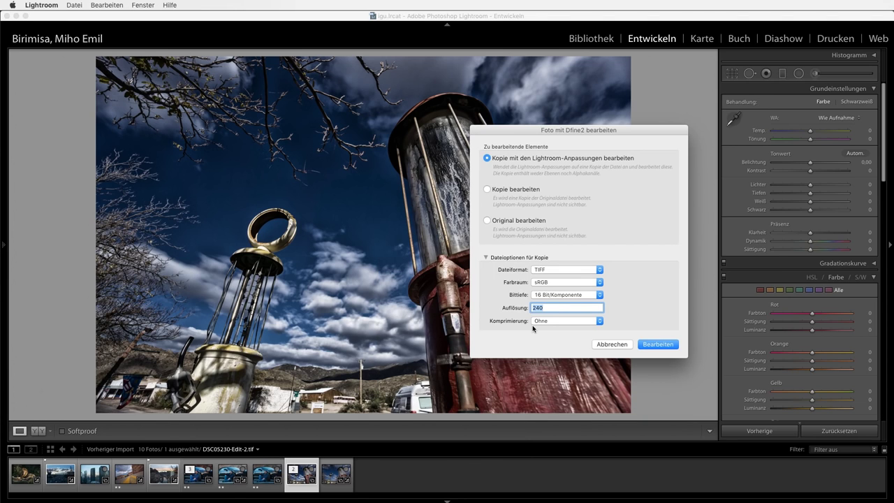
{"action": "left_click", "coordinate": [659, 344]}
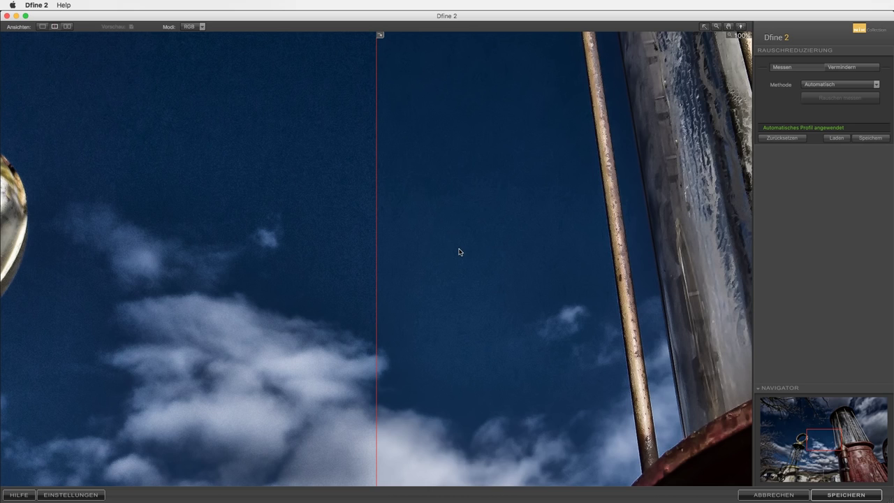
Keep the Dfine 2 noise reduction method on Automatisch and save the result.
{"action": "left_click", "coordinate": [863, 87]}
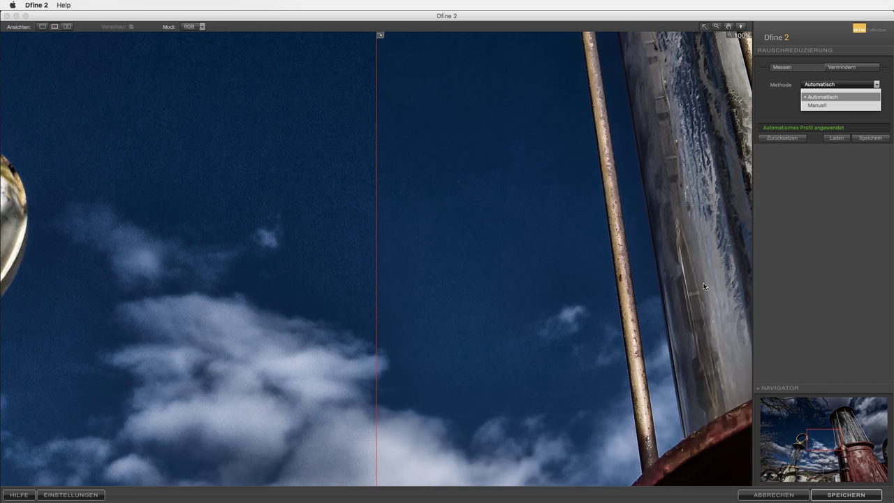
{"action": "left_click", "coordinate": [842, 498]}
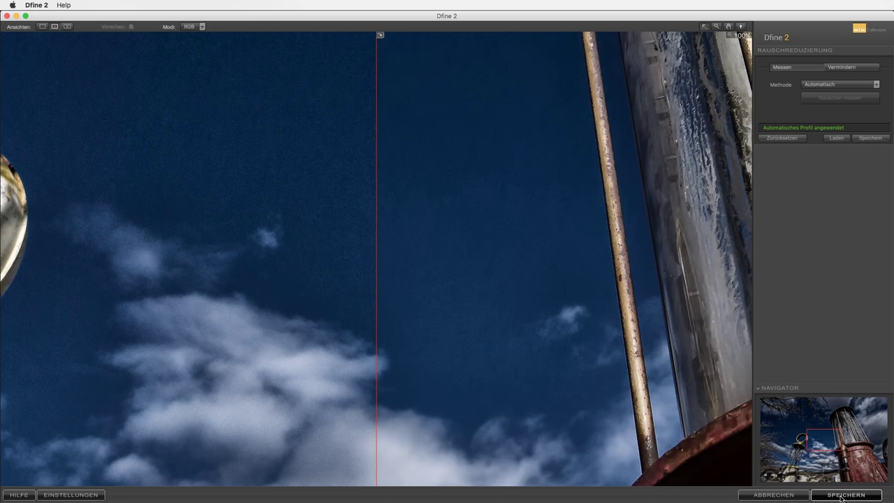
{"action": "left_click", "coordinate": [842, 496]}
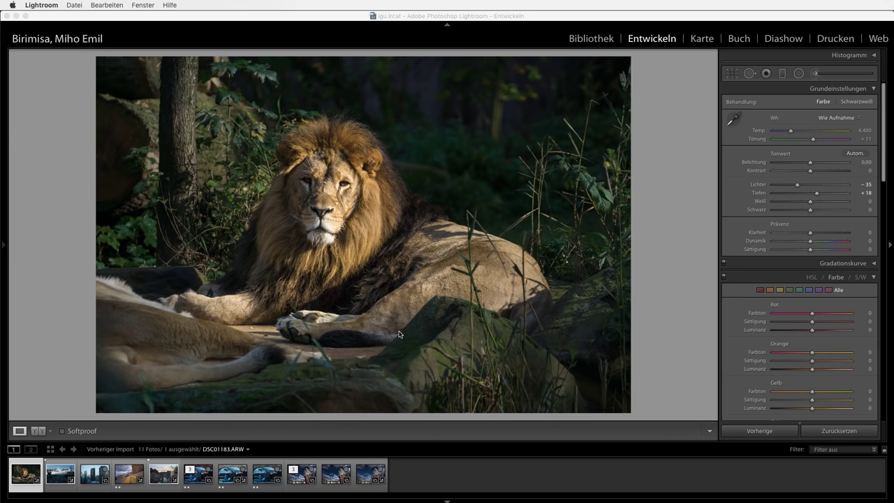
Send a copy of the lion photo with Lightroom adjustments to Silver Efex Pro 2.
{"action": "left_click", "coordinate": [367, 239]}
{"action": "right_click", "coordinate": [368, 241]}
{"action": "mouse_move", "coordinate": [433, 305]}
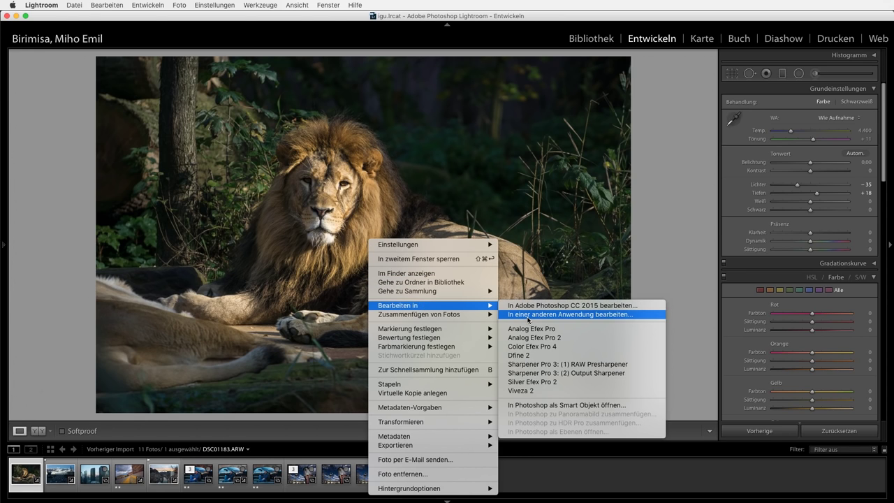
{"action": "left_click", "coordinate": [546, 386]}
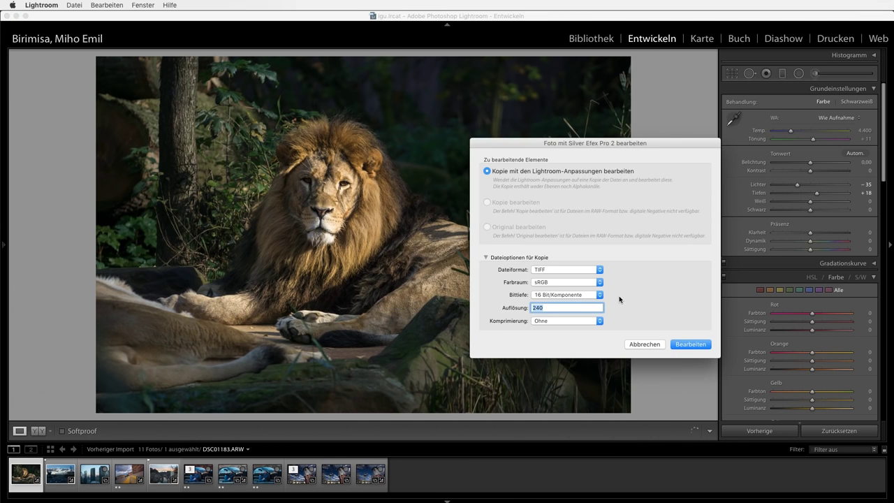
{"action": "left_click", "coordinate": [687, 344]}
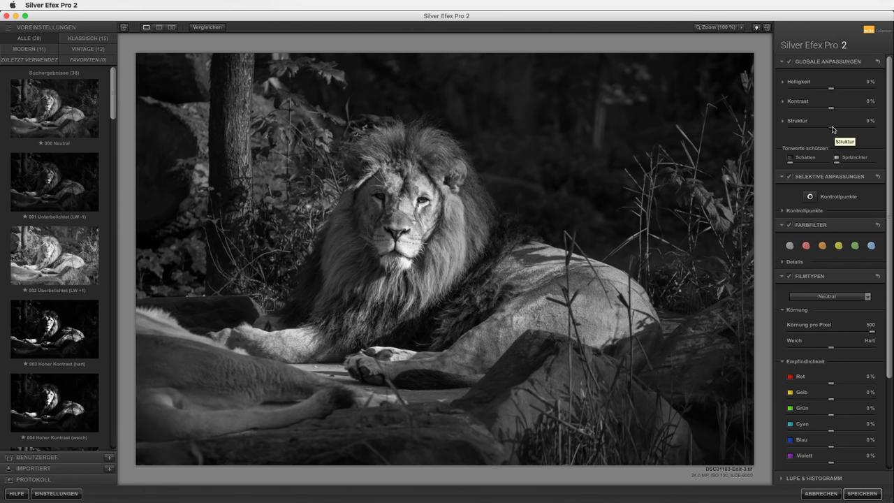
Set global Struktur to 22% and expand the Kontrollpunkte list.
{"action": "left_click_drag", "start_coordinate": [833, 129], "coordinate": [839, 131]}
{"action": "left_click", "coordinate": [782, 212]}
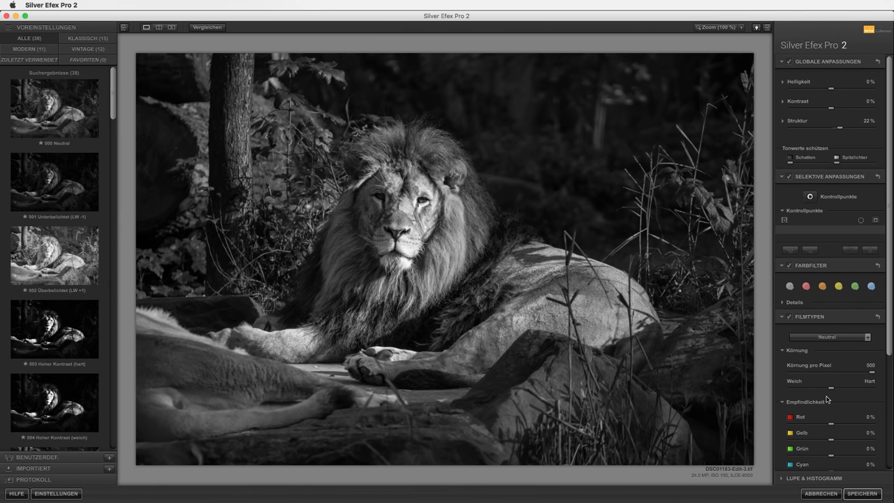
Try the Überbelichtet (LW +1), Hoher Kontrast (hart) and Hohe Struktur (weich) presets.
{"action": "left_click", "coordinate": [890, 372]}
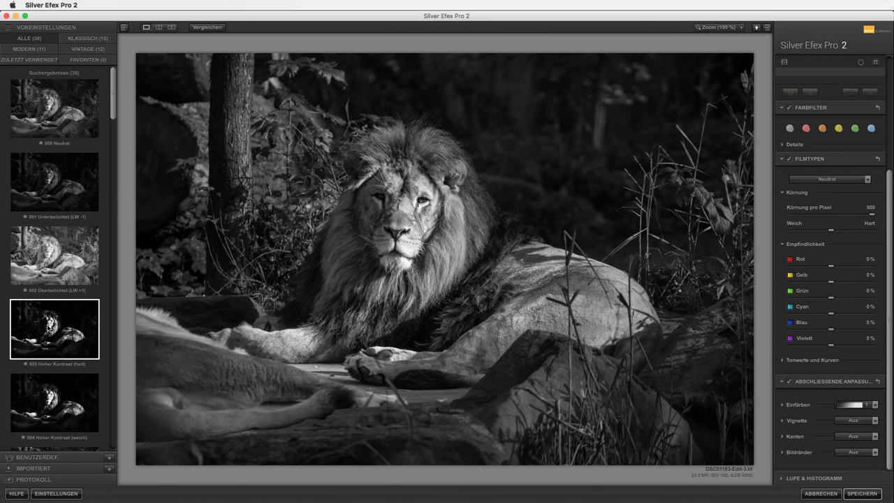
{"action": "left_click", "coordinate": [64, 268]}
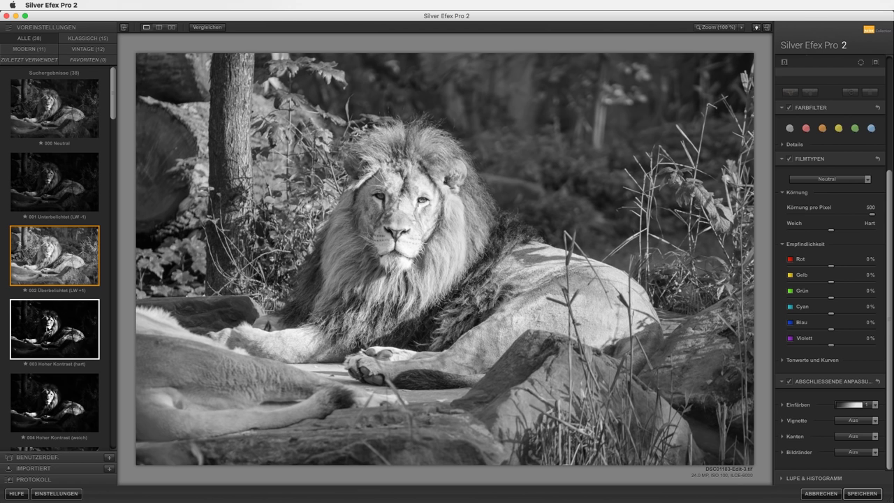
{"action": "left_click", "coordinate": [55, 327]}
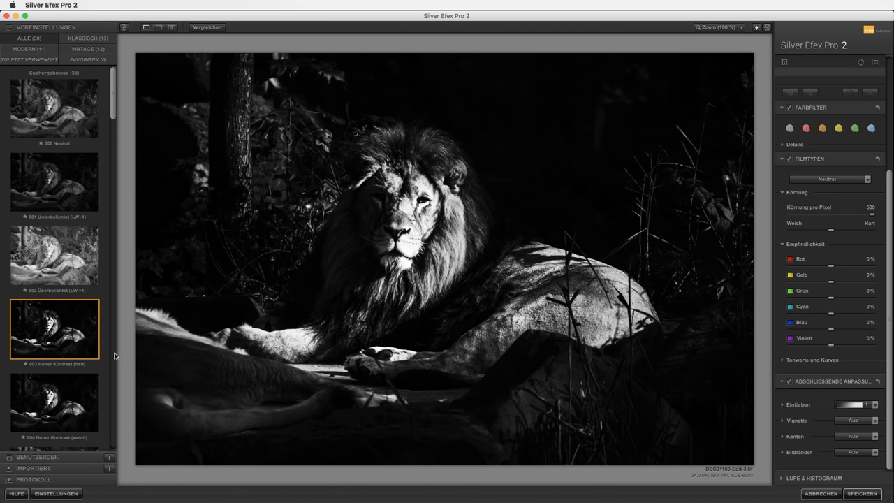
{"action": "scroll", "coordinate": [114, 355], "scroll_direction": "down", "scroll_amount": 5}
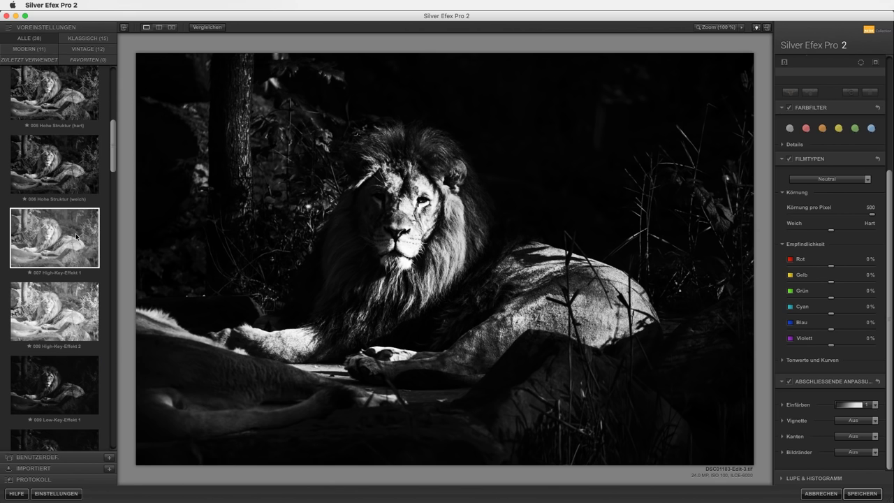
{"action": "left_click", "coordinate": [67, 178]}
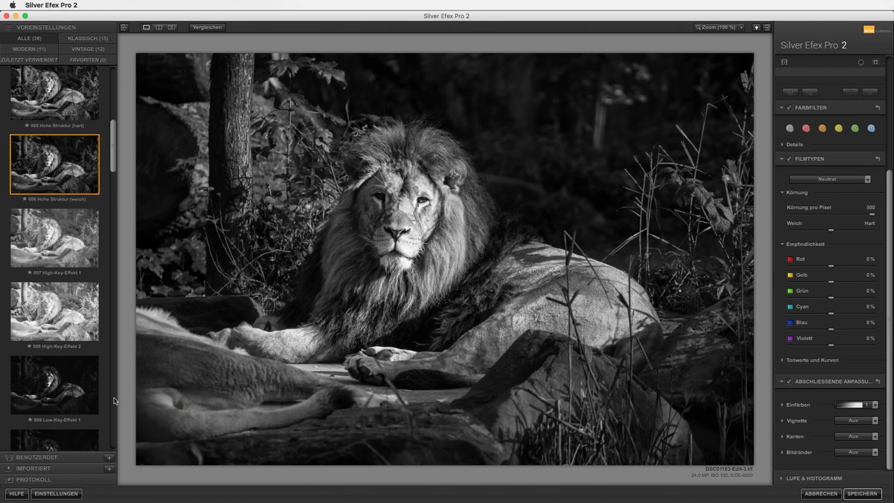
Try Sepia weich, Vergilbt 2 and Alte Fotoplatte II, then apply 037 Lochkamera.
{"action": "scroll", "coordinate": [114, 400], "scroll_direction": "down", "scroll_amount": 5}
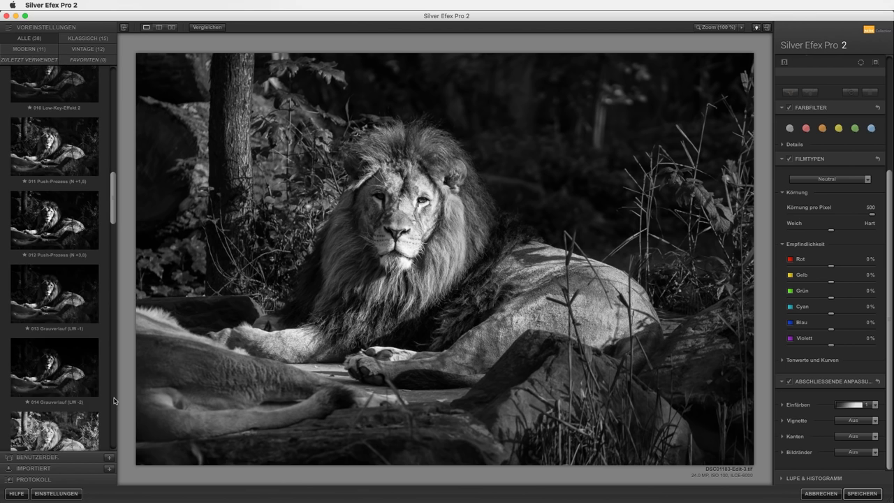
{"action": "scroll", "coordinate": [114, 400], "scroll_direction": "down", "scroll_amount": 5}
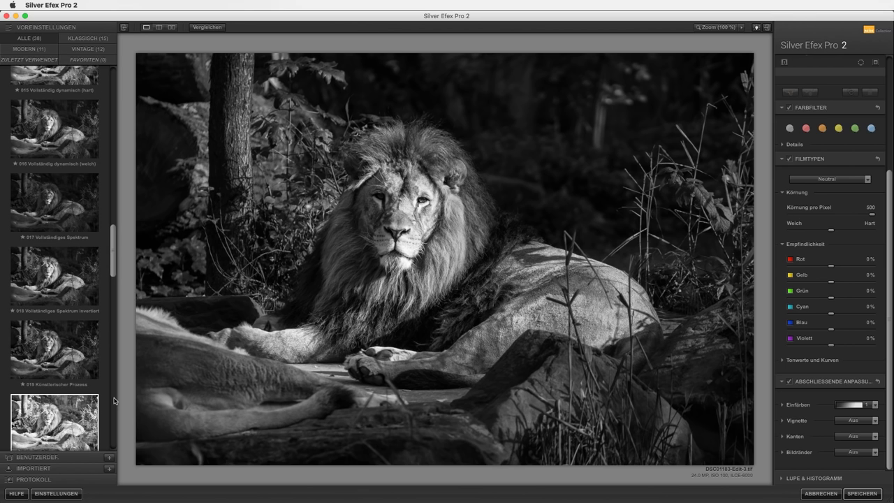
{"action": "scroll", "coordinate": [114, 400], "scroll_direction": "down", "scroll_amount": 5}
{"action": "scroll", "coordinate": [114, 400], "scroll_direction": "down", "scroll_amount": 5}
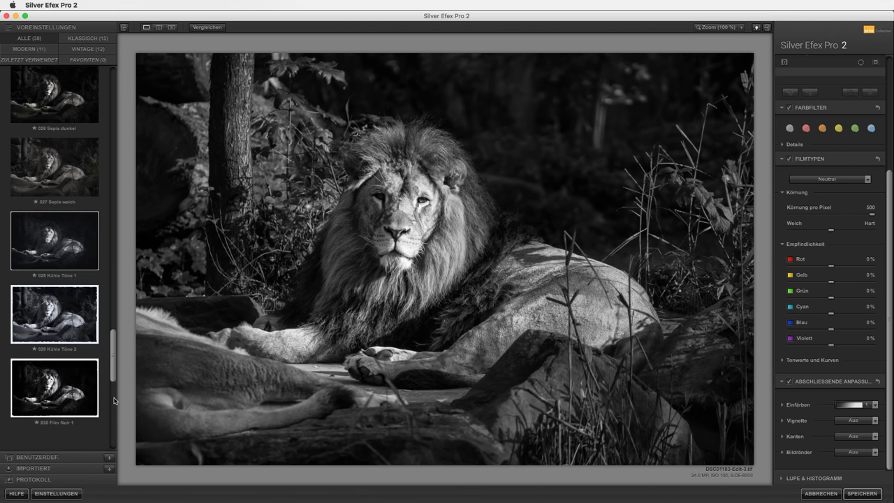
{"action": "left_click", "coordinate": [62, 179]}
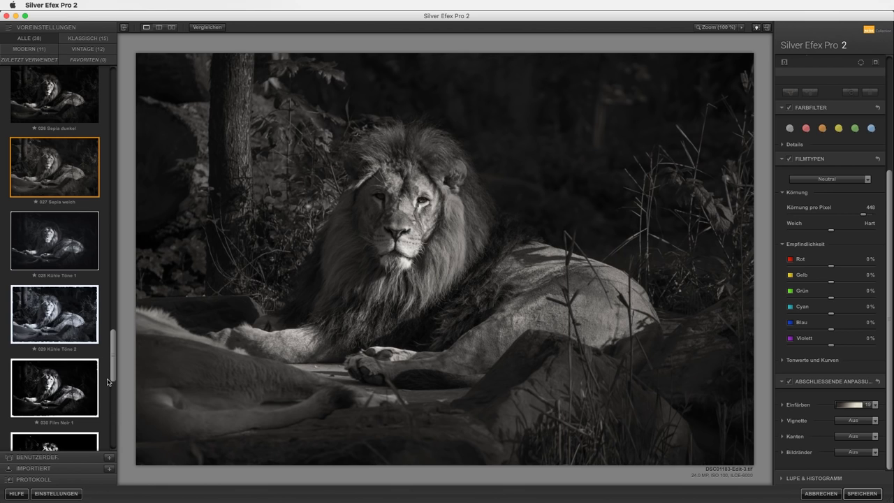
{"action": "scroll", "coordinate": [114, 418], "scroll_direction": "down", "scroll_amount": 5}
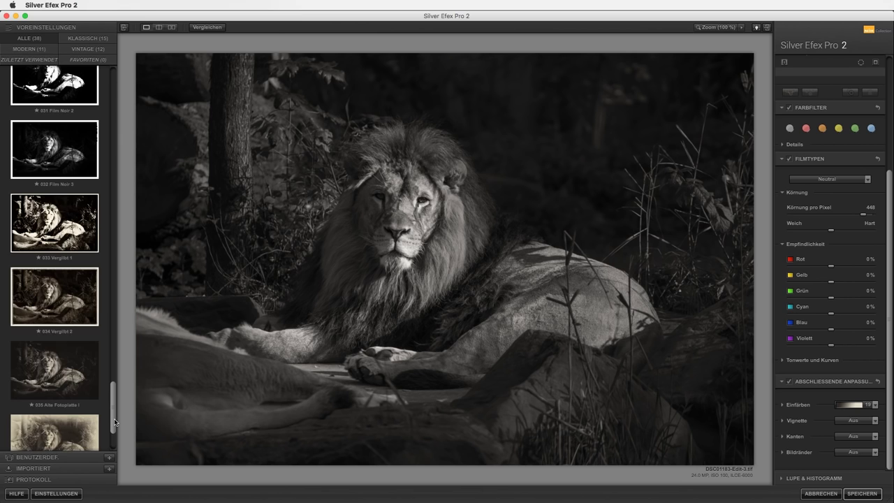
{"action": "left_click", "coordinate": [63, 322]}
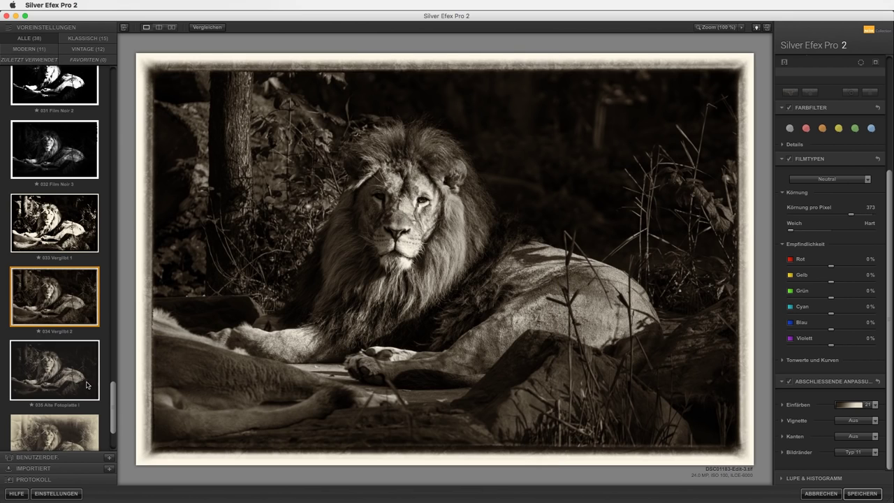
{"action": "scroll", "coordinate": [114, 440], "scroll_direction": "down", "scroll_amount": 3}
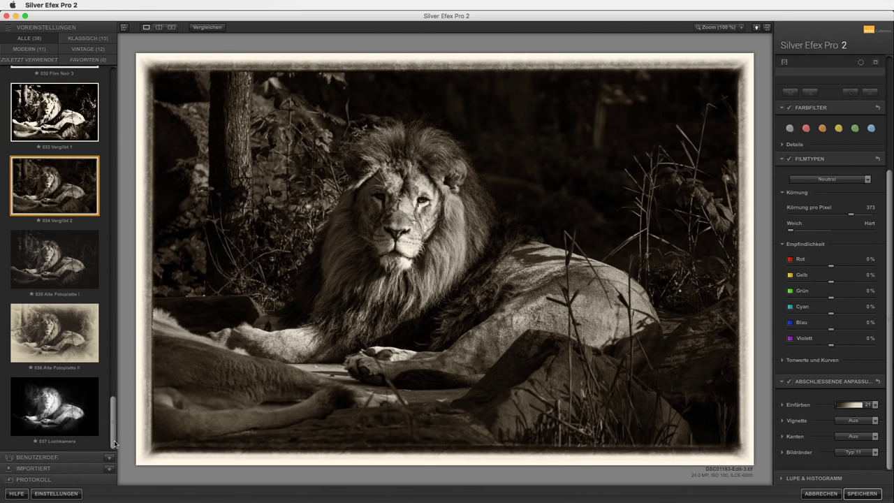
{"action": "left_click", "coordinate": [58, 334]}
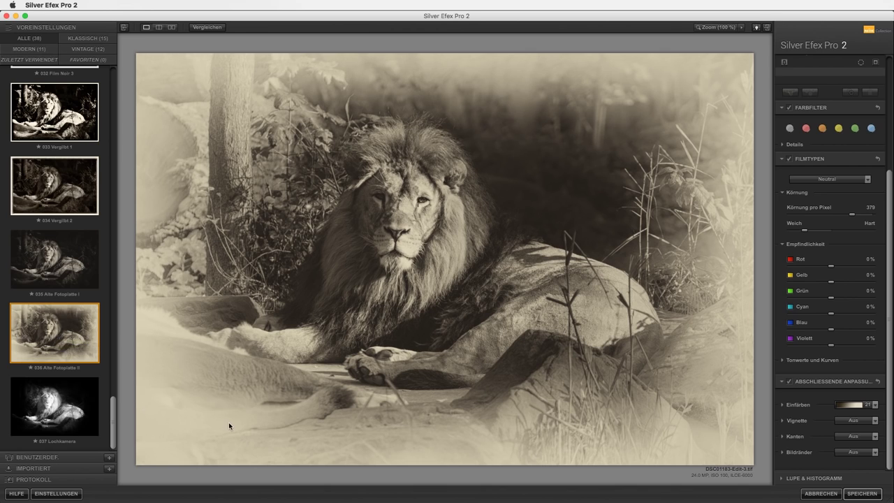
{"action": "left_click", "coordinate": [69, 402]}
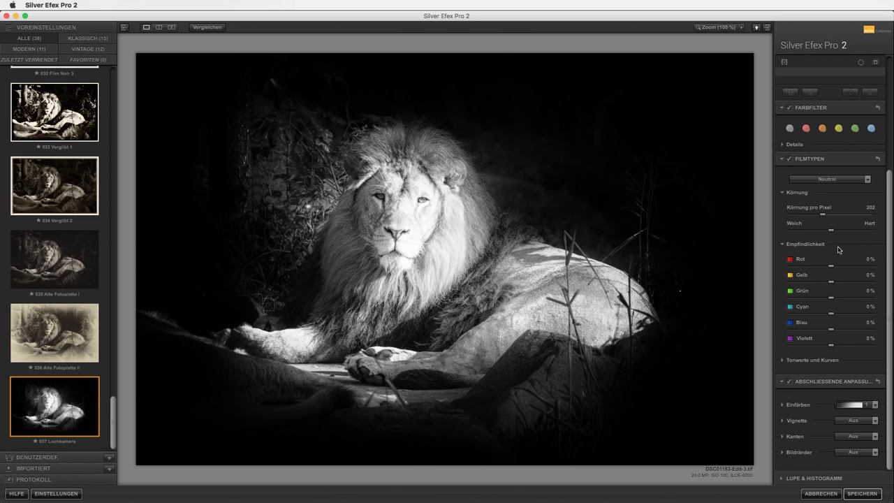
Raise the grain-per-pixel value and protect the shadow tones.
{"action": "left_click_drag", "start_coordinate": [823, 213], "coordinate": [873, 219]}
{"action": "scroll", "coordinate": [890, 121], "scroll_direction": "up", "scroll_amount": 5}
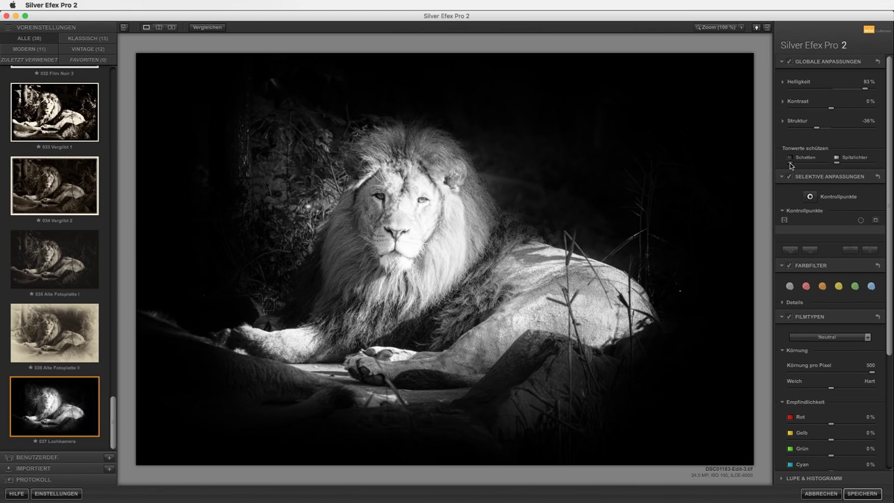
{"action": "left_click_drag", "start_coordinate": [790, 166], "coordinate": [815, 166]}
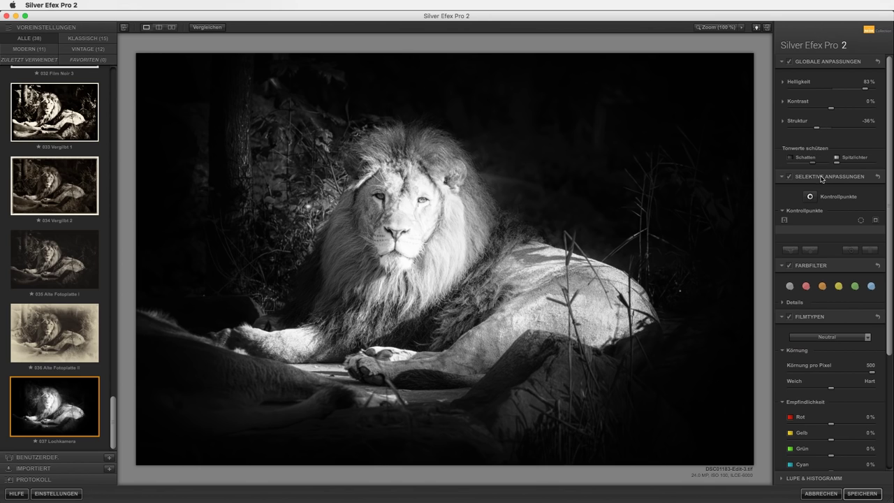
Add a control point on the lion's nose, enlarged to cover its head.
{"action": "left_click", "coordinate": [810, 198]}
{"action": "left_click", "coordinate": [400, 231]}
{"action": "left_click_drag", "start_coordinate": [423, 232], "coordinate": [442, 257]}
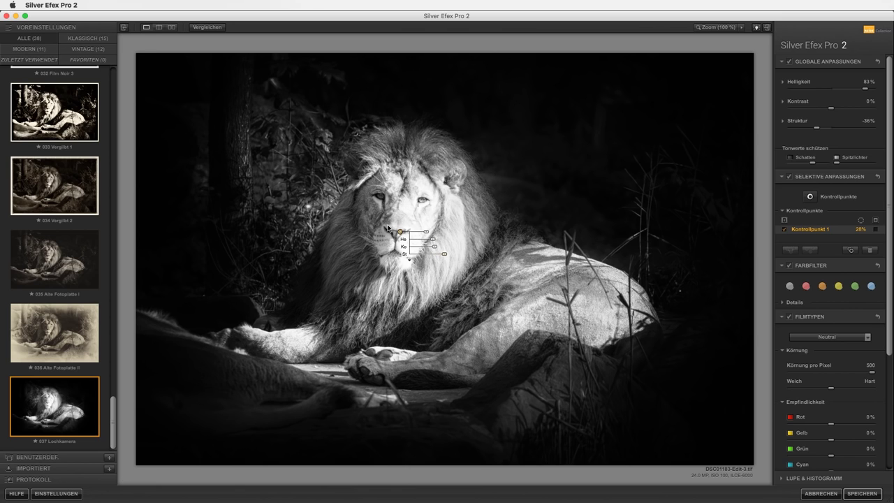
Nudge the nose control point right and lower its brightness to -47%.
{"action": "left_click_drag", "start_coordinate": [400, 232], "coordinate": [417, 235]}
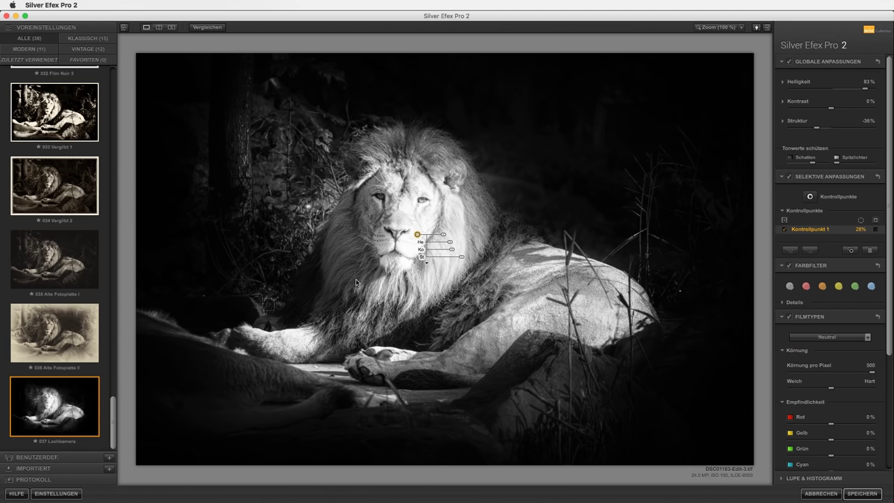
{"action": "left_click_drag", "start_coordinate": [451, 245], "coordinate": [435, 245]}
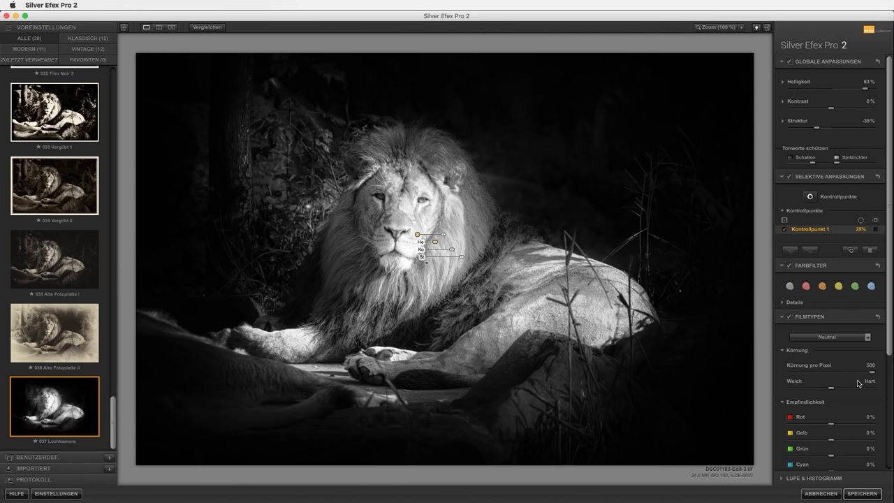
Choose sepia toning preset 19 from Einfärben under Abschließende Anpassungen.
{"action": "scroll", "coordinate": [889, 364], "scroll_direction": "down", "scroll_amount": 5}
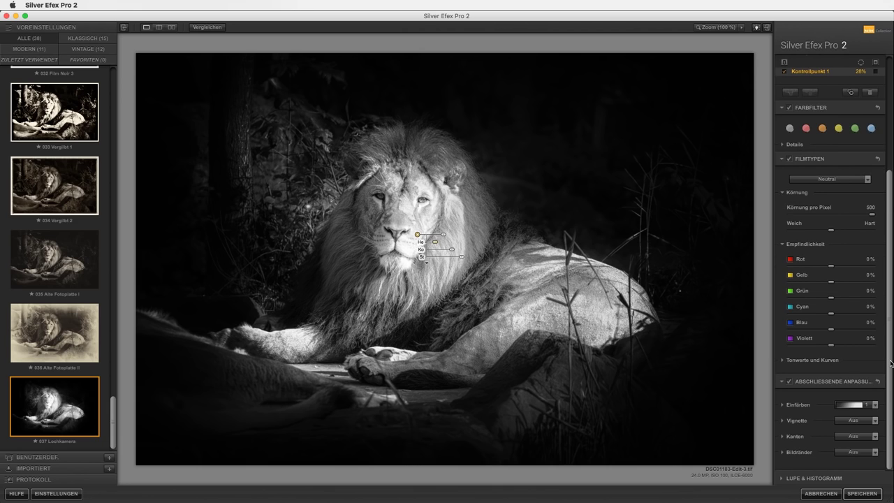
{"action": "left_click", "coordinate": [875, 405]}
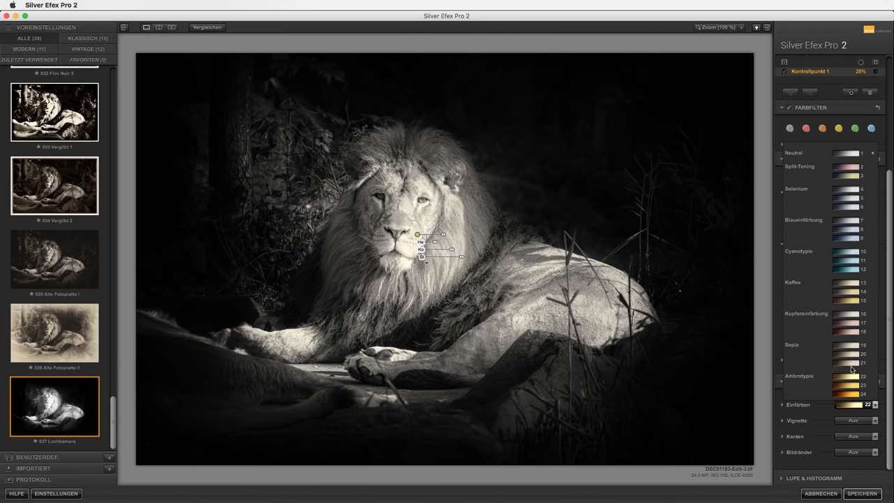
{"action": "left_click", "coordinate": [853, 344]}
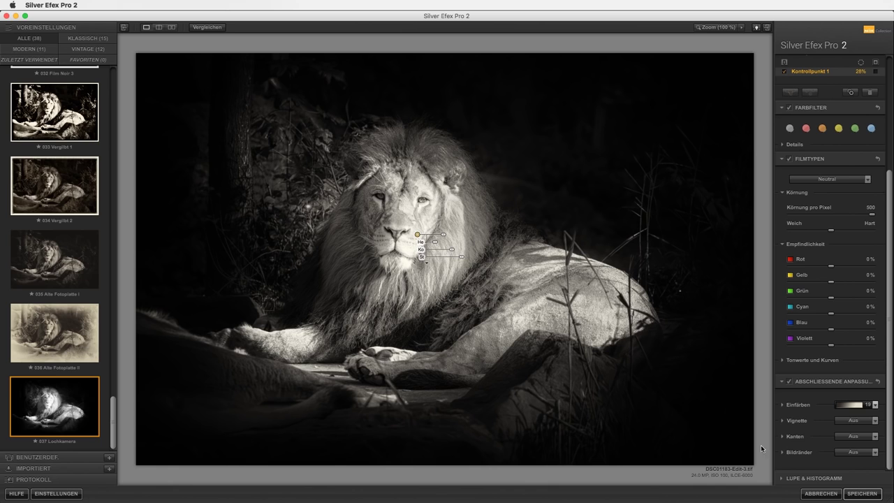
Save the sepia-toned lion from Silver Efex Pro 2 back to Lightroom as DSC01183-Edit-3.tif.
{"action": "left_click", "coordinate": [861, 494]}
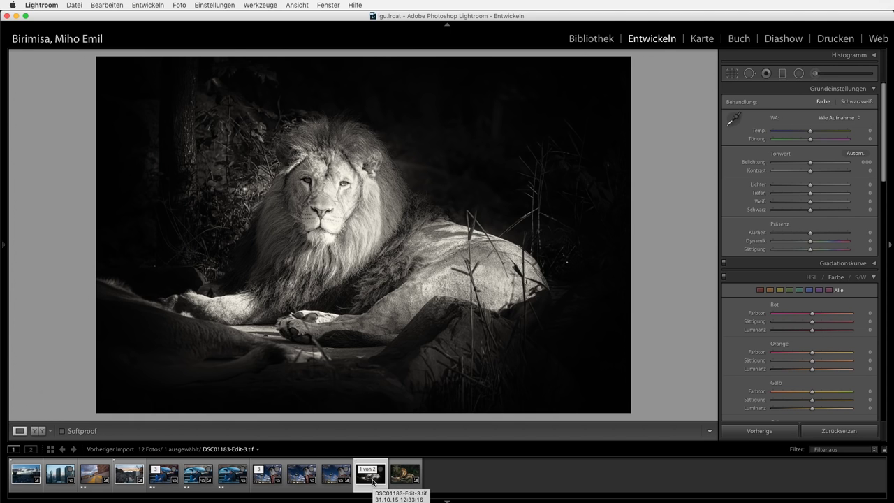
{"action": "left_click", "coordinate": [403, 480]}
{"action": "left_click", "coordinate": [402, 480]}
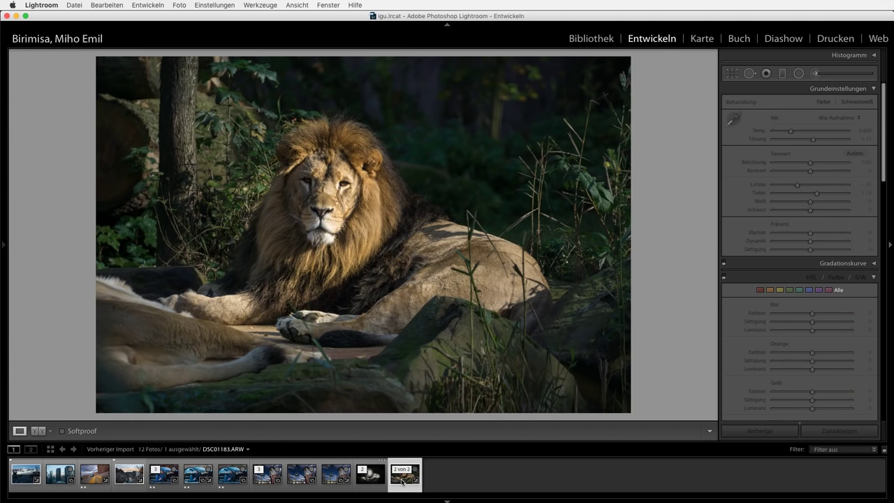
{"action": "left_click", "coordinate": [375, 481]}
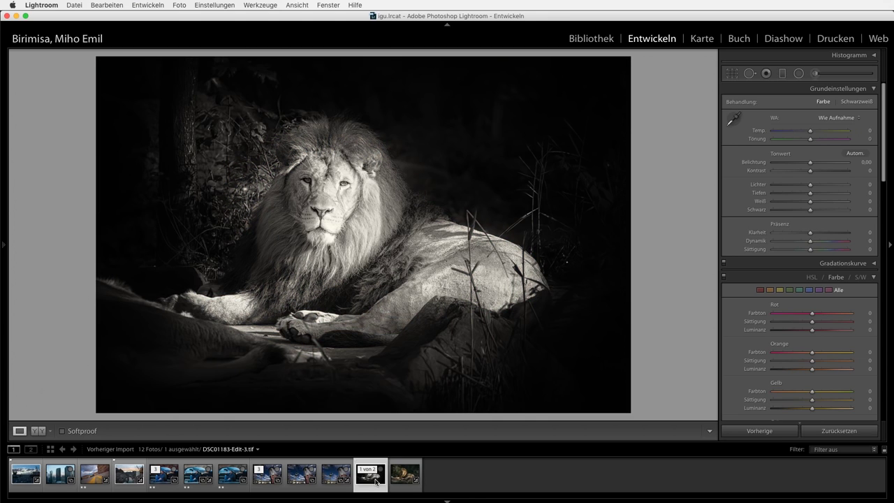
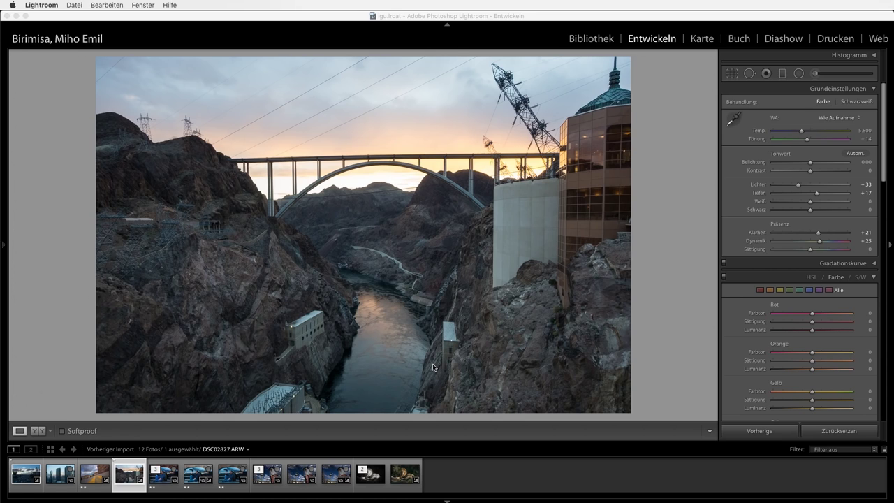
Edit a copy of the bridge photo, with its Lightroom adjustments, in Color Efex Pro 4.
{"action": "left_click", "coordinate": [386, 183]}
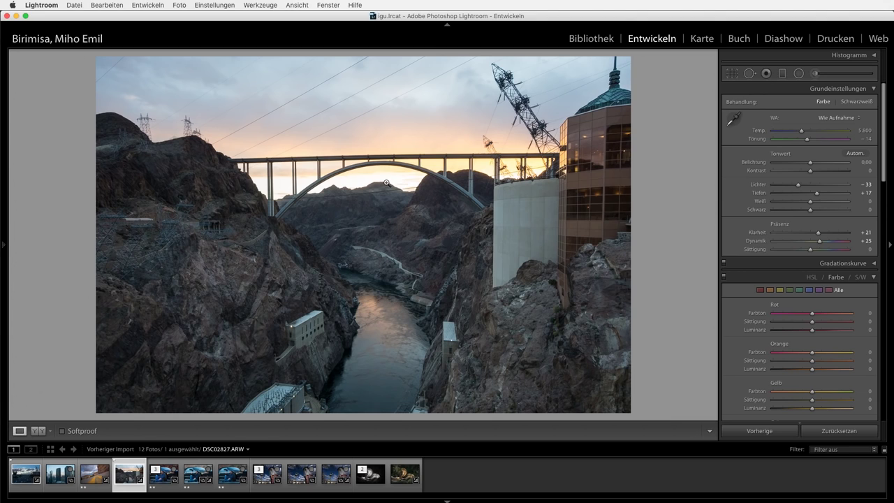
{"action": "right_click", "coordinate": [386, 183]}
{"action": "mouse_move", "coordinate": [447, 247]}
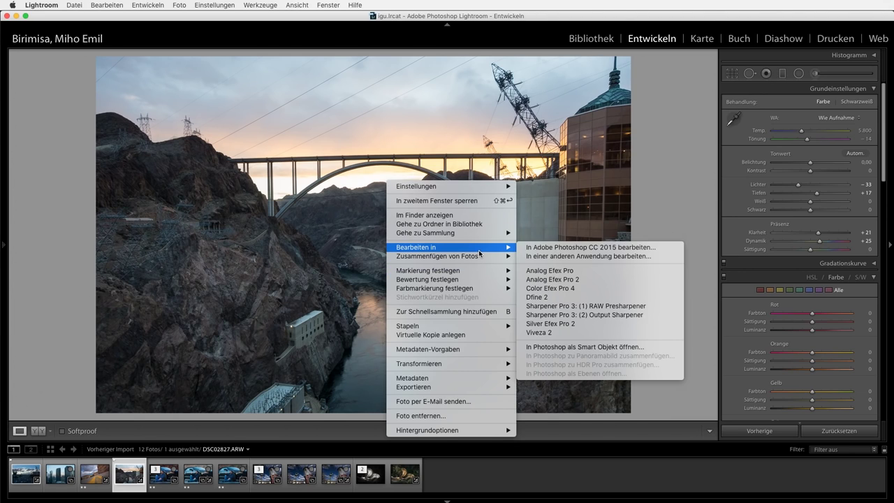
{"action": "left_click", "coordinate": [571, 291]}
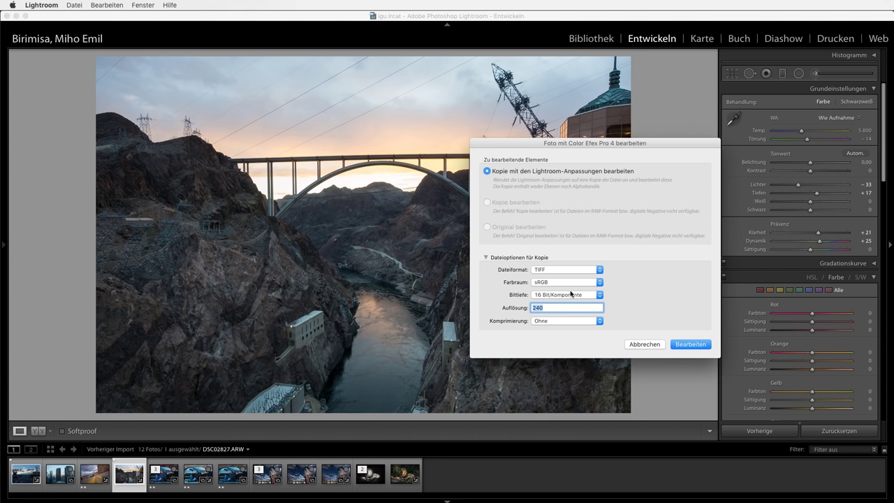
{"action": "left_click", "coordinate": [698, 344]}
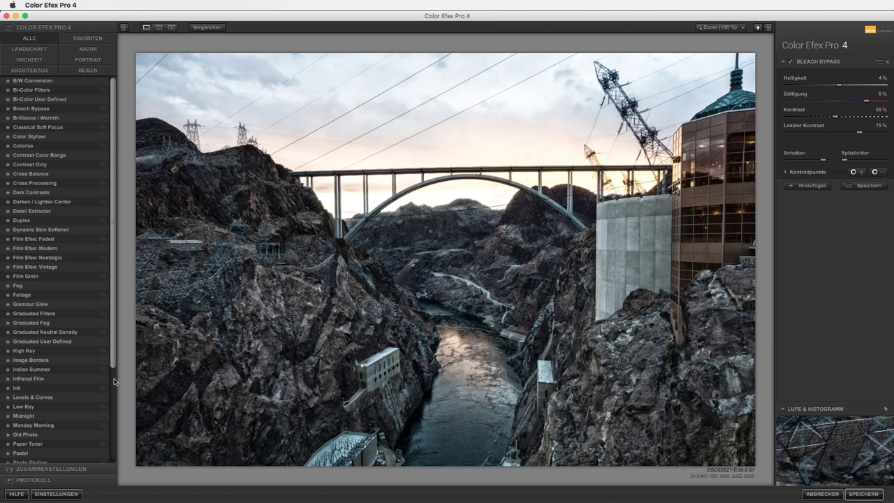
Apply Pro Contrast with the 03 - Dynamischer Kontrast preset at 63% opacity, then add an empty filter slot.
{"action": "scroll", "coordinate": [114, 381], "scroll_direction": "down", "scroll_amount": 5}
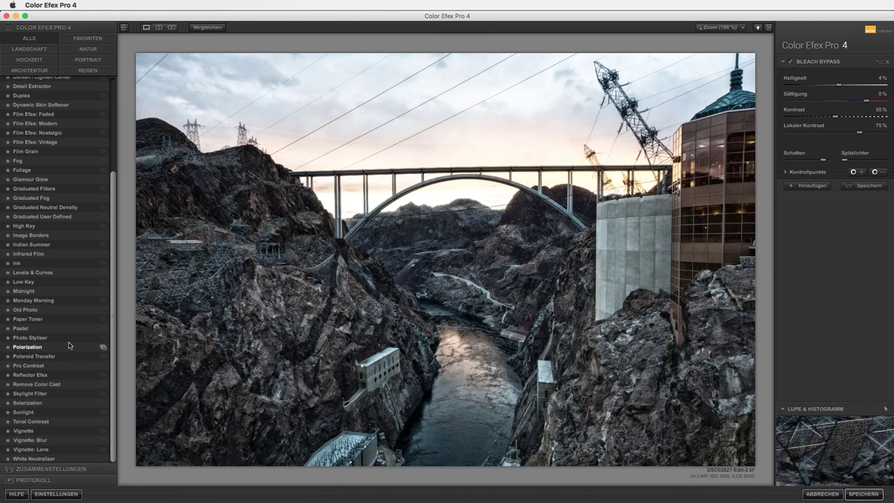
{"action": "left_click", "coordinate": [102, 366]}
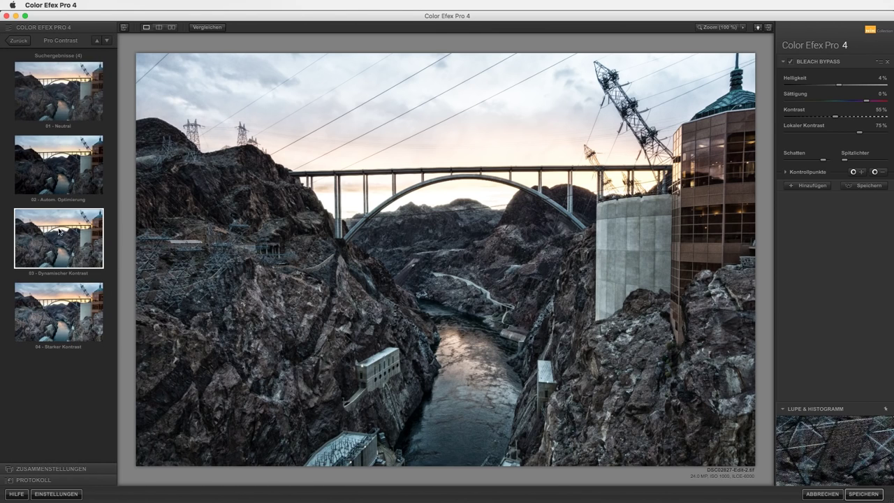
{"action": "left_click", "coordinate": [70, 166]}
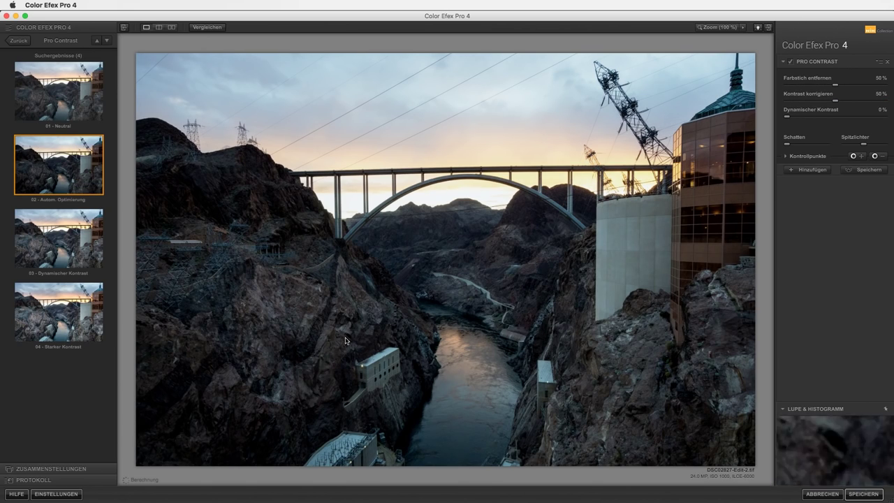
{"action": "left_click", "coordinate": [74, 248]}
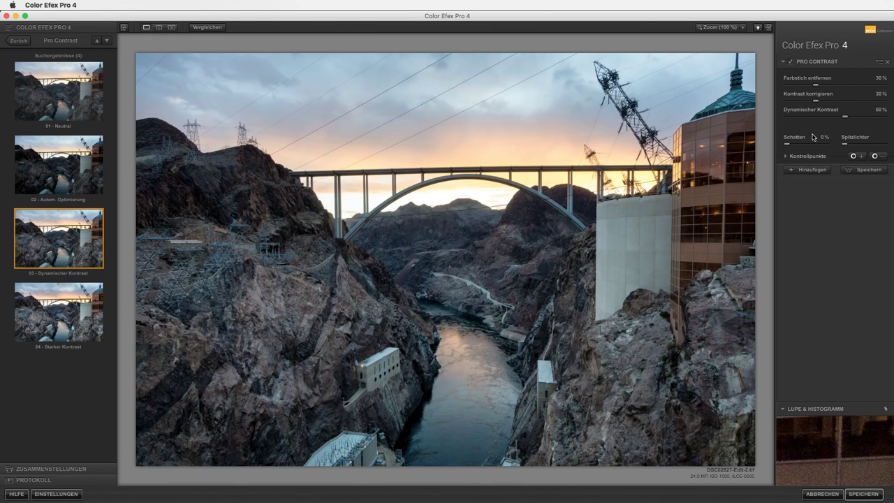
{"action": "left_click", "coordinate": [784, 157]}
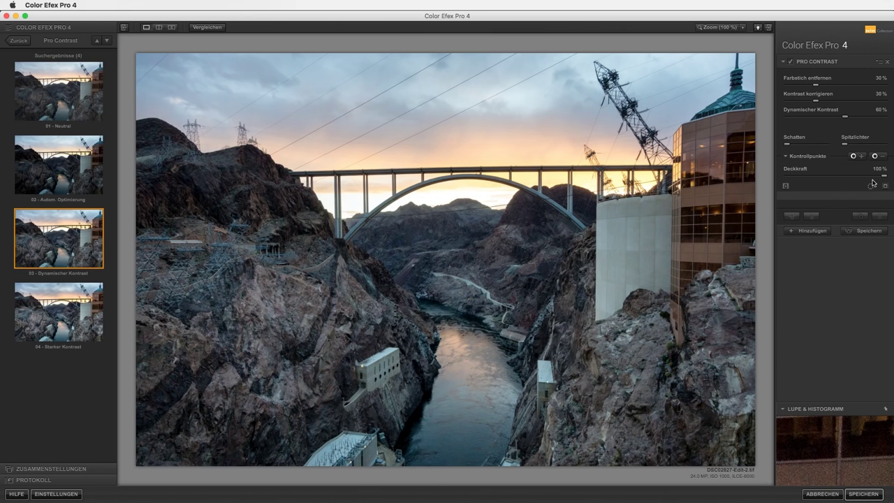
{"action": "left_click_drag", "start_coordinate": [864, 179], "coordinate": [849, 178]}
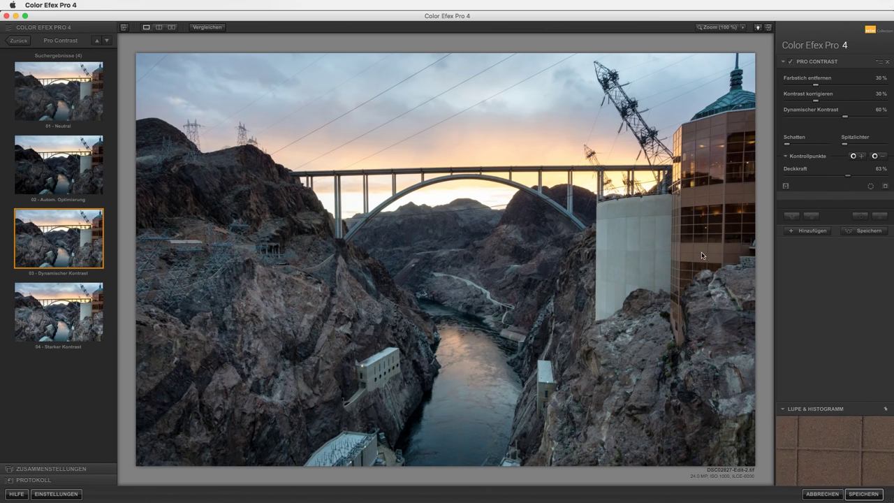
{"action": "left_click", "coordinate": [813, 231]}
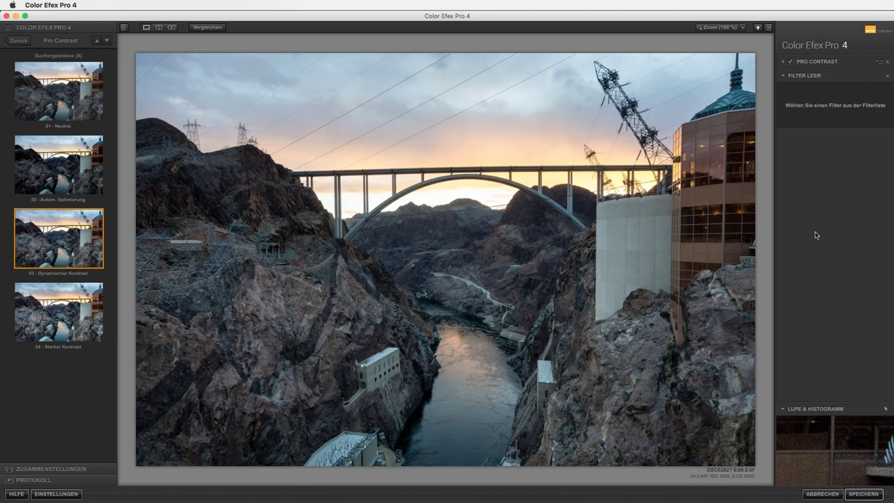
Add Skylight Filter with the 01 - Subtil preset at 34% strength, plus another empty filter slot.
{"action": "left_click", "coordinate": [16, 39]}
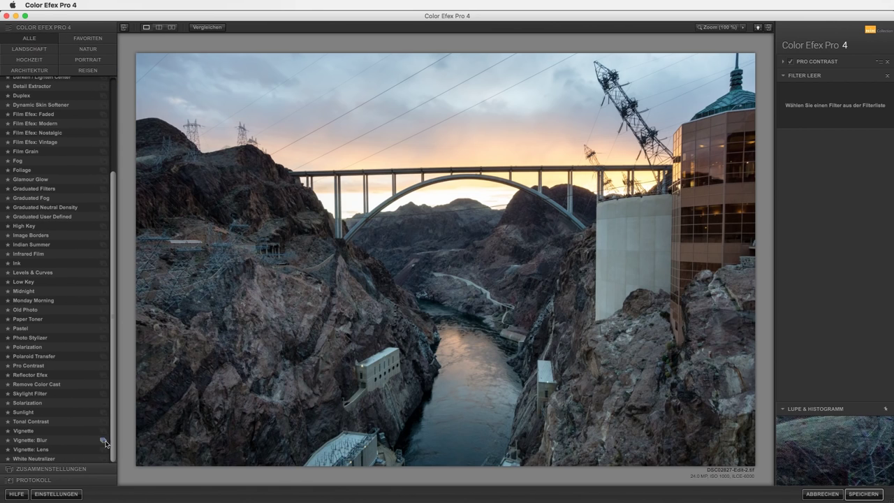
{"action": "left_click", "coordinate": [103, 395]}
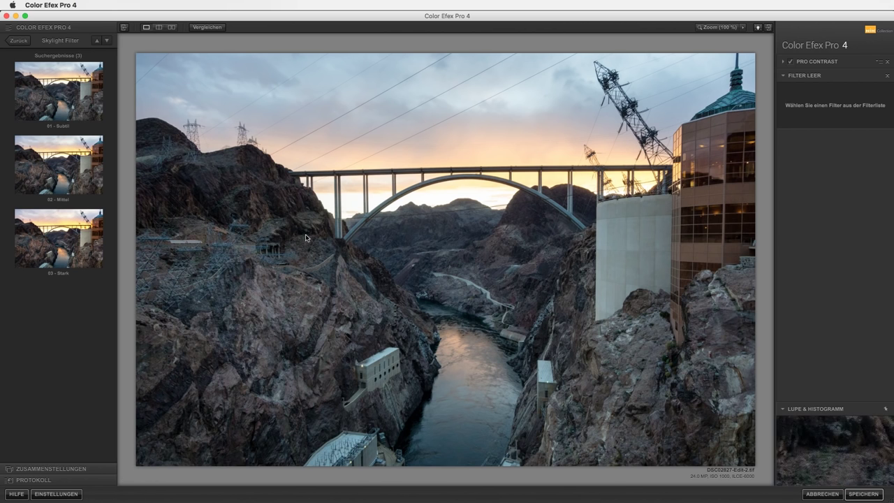
{"action": "left_click", "coordinate": [62, 179]}
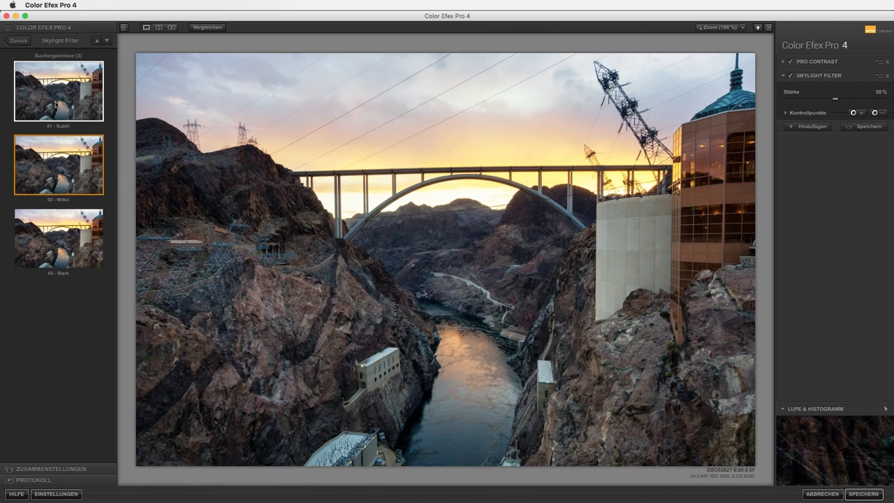
{"action": "left_click", "coordinate": [56, 105]}
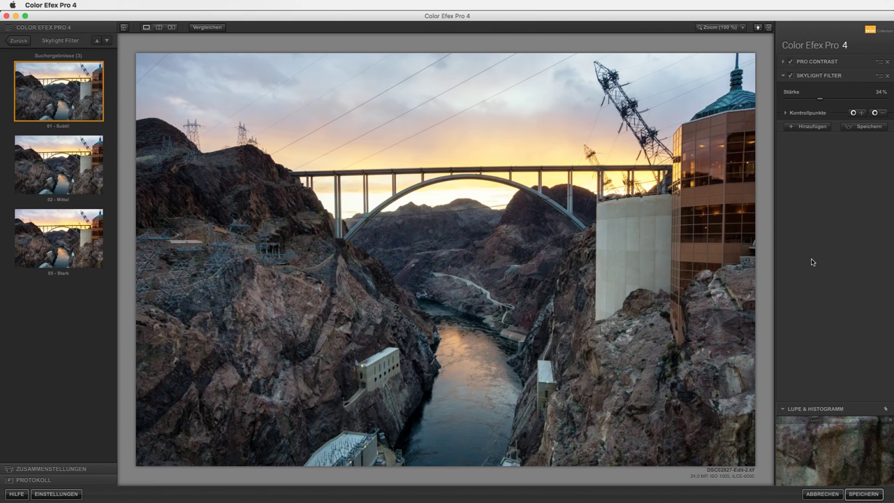
{"action": "left_click", "coordinate": [810, 127]}
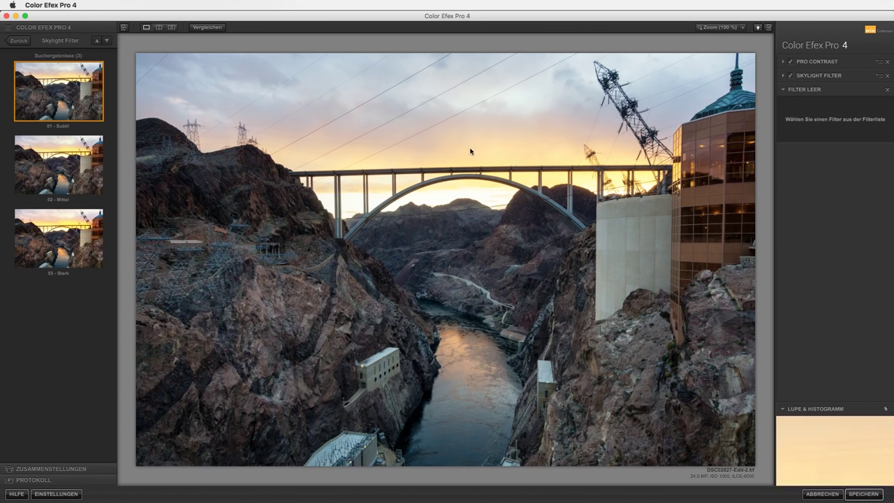
Compare Polarization presets, keep 02 - Mittel at 83% strength, then add an empty filter slot.
{"action": "left_click", "coordinate": [20, 42]}
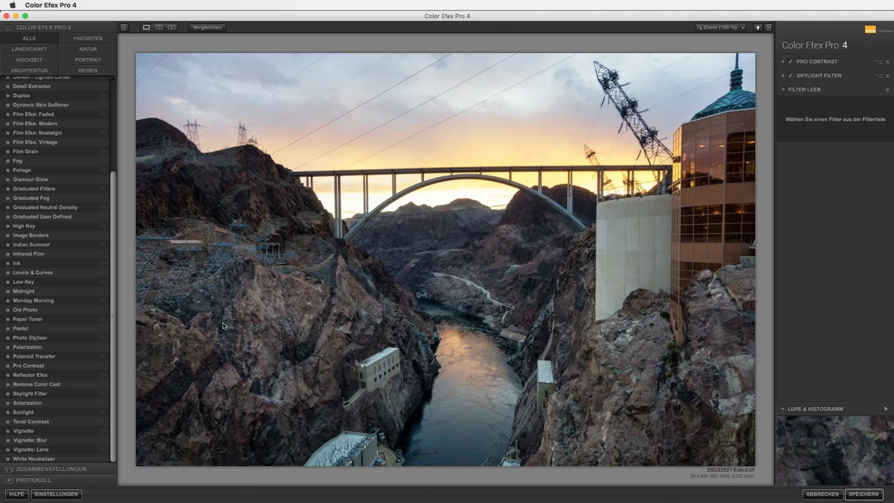
{"action": "left_click", "coordinate": [104, 347]}
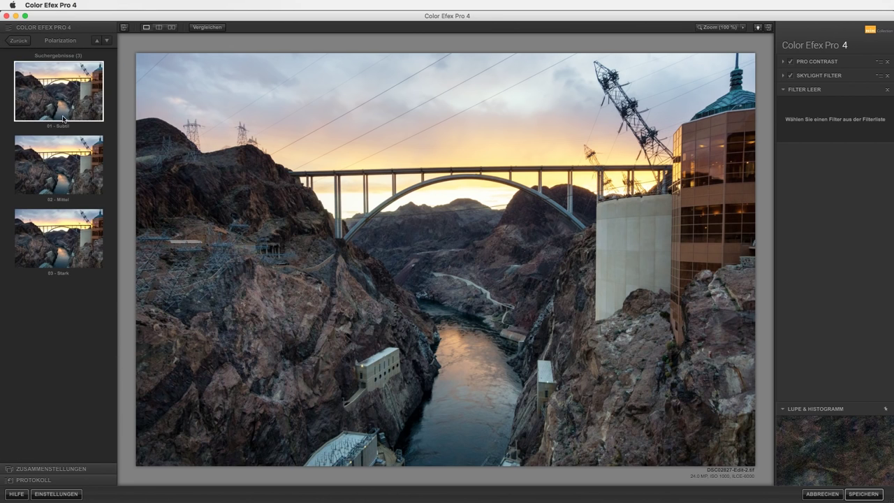
{"action": "left_click", "coordinate": [59, 98]}
{"action": "left_click", "coordinate": [71, 173]}
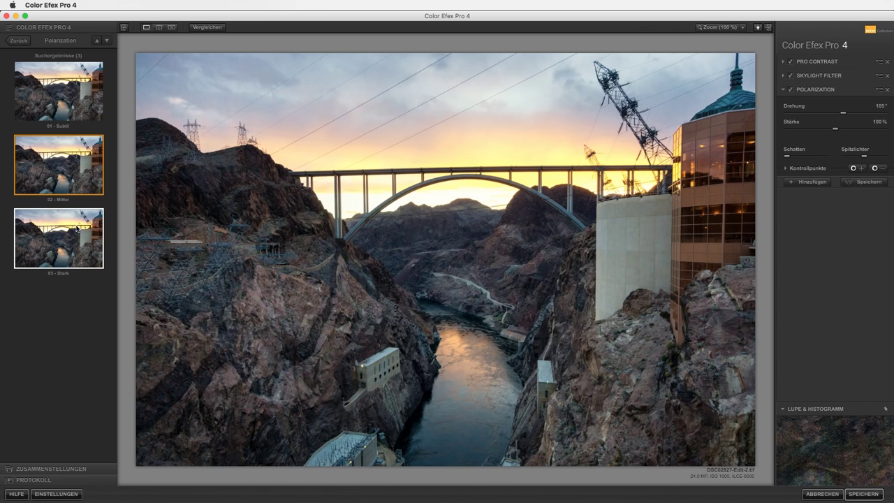
{"action": "left_click", "coordinate": [77, 229]}
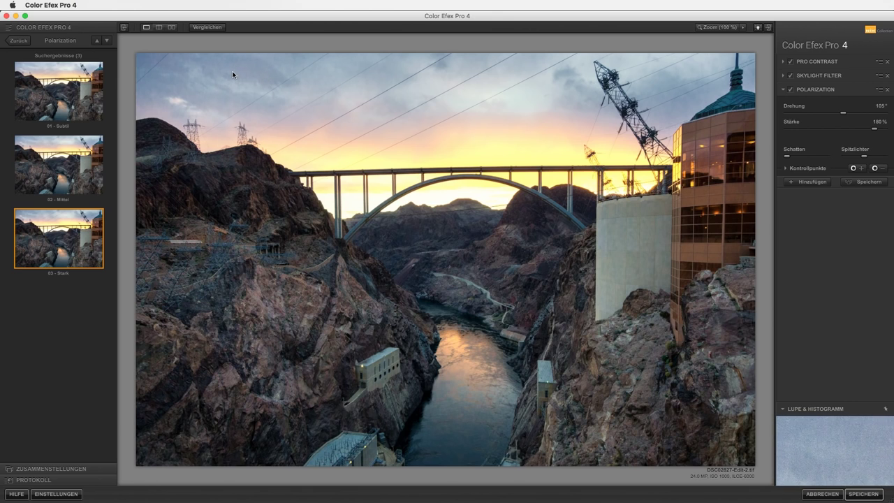
{"action": "left_click", "coordinate": [67, 173]}
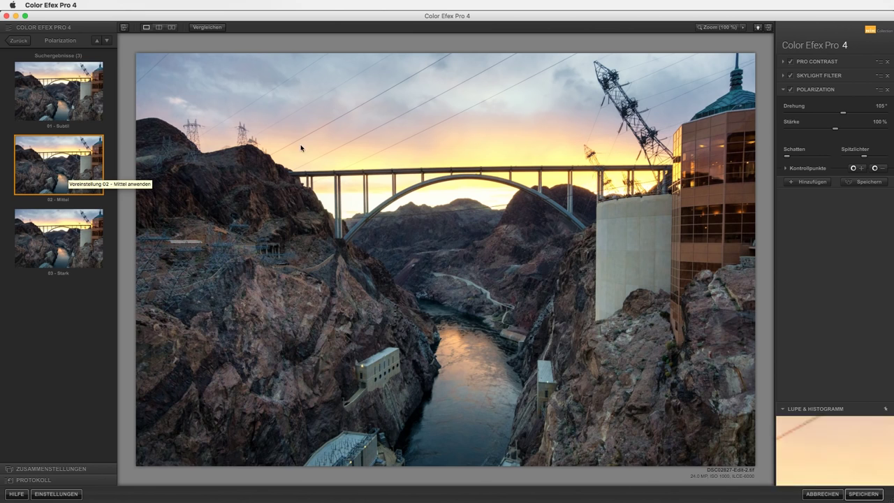
{"action": "left_click", "coordinate": [56, 89]}
{"action": "left_click", "coordinate": [63, 152]}
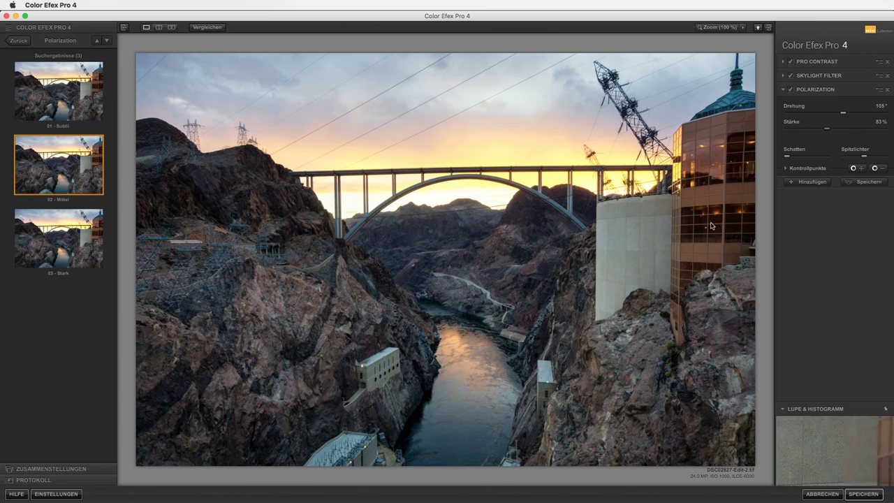
{"action": "left_click", "coordinate": [812, 182]}
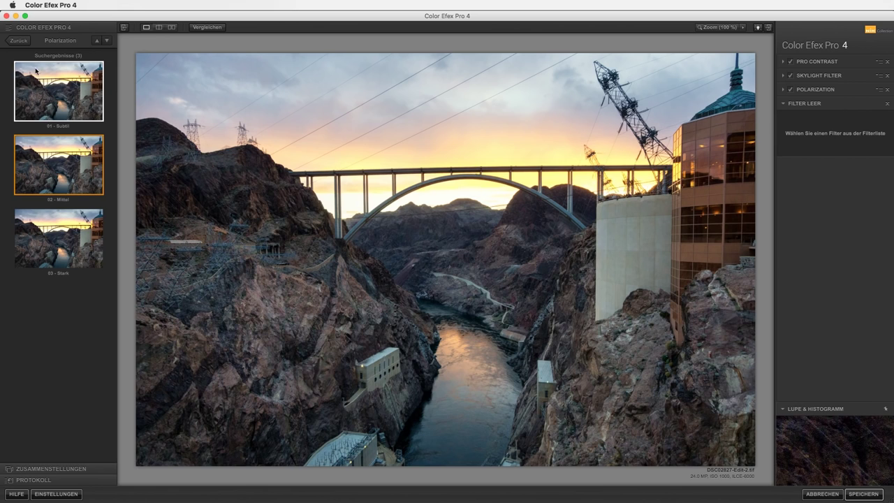
Add Detail Extractor, trying presets 01–03 before settling on 04 Extreme Details.
{"action": "left_click", "coordinate": [21, 42]}
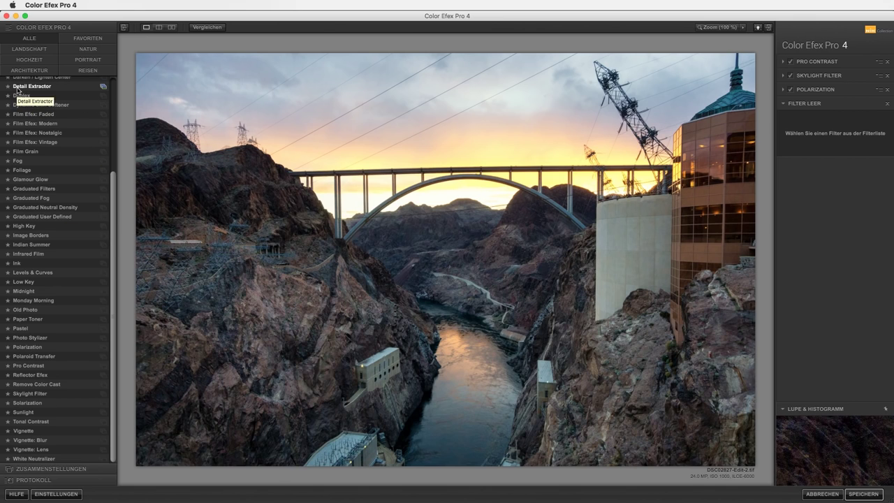
{"action": "left_click", "coordinate": [104, 88]}
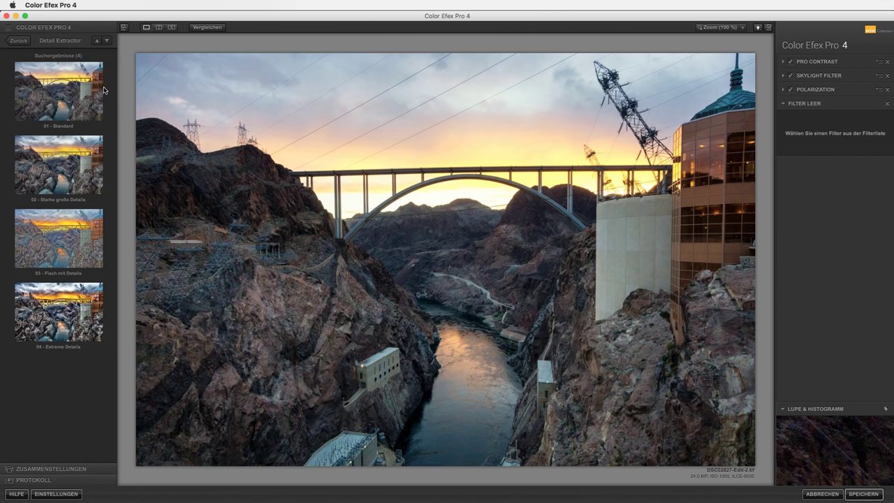
{"action": "left_click", "coordinate": [57, 98]}
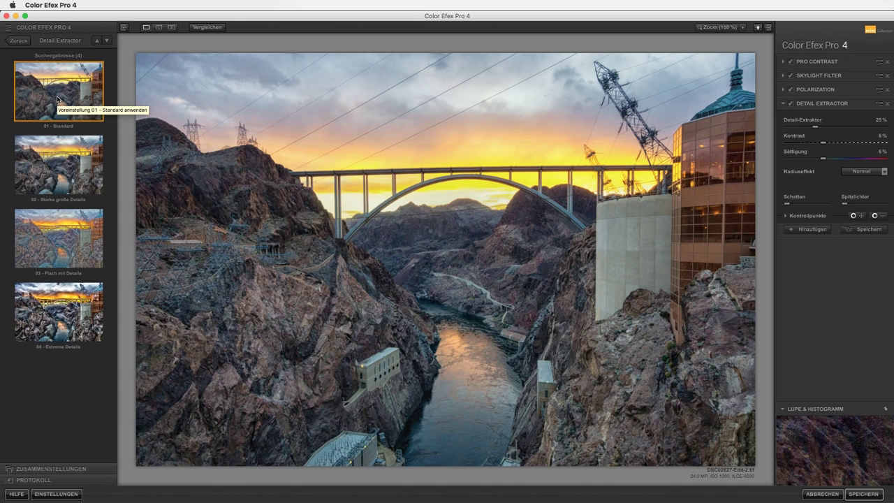
{"action": "left_click", "coordinate": [57, 167]}
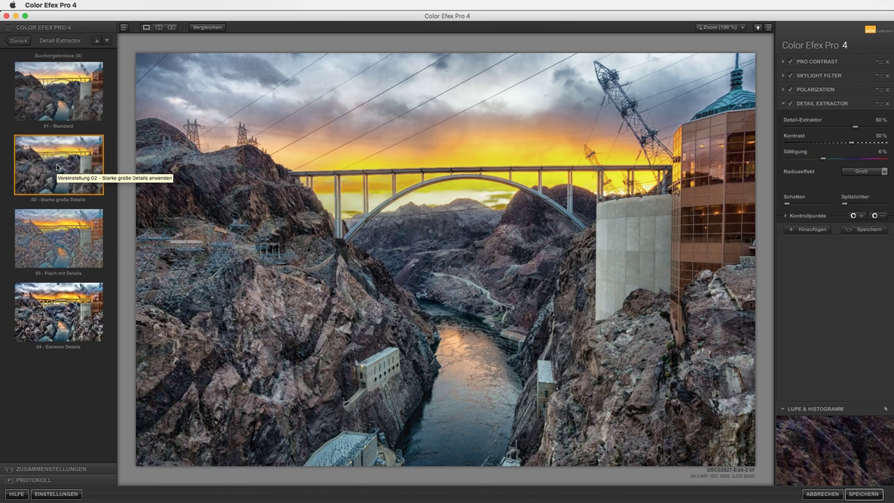
{"action": "left_click", "coordinate": [56, 240]}
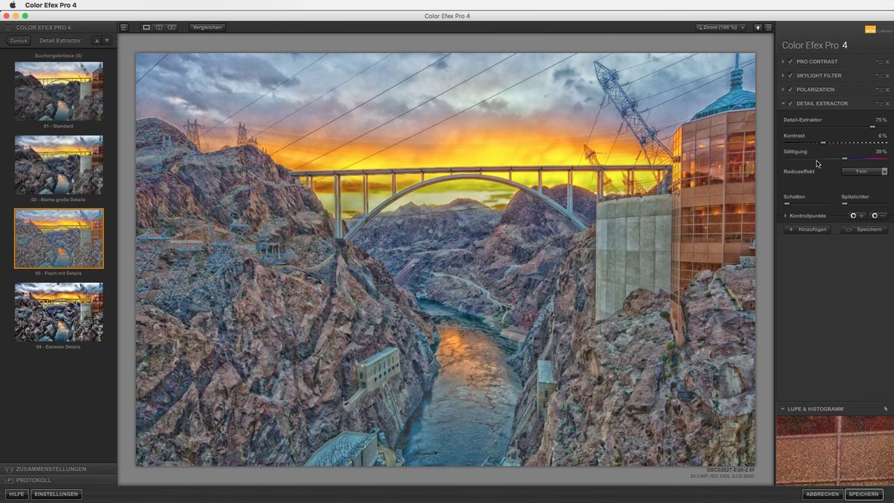
{"action": "left_click", "coordinate": [858, 127]}
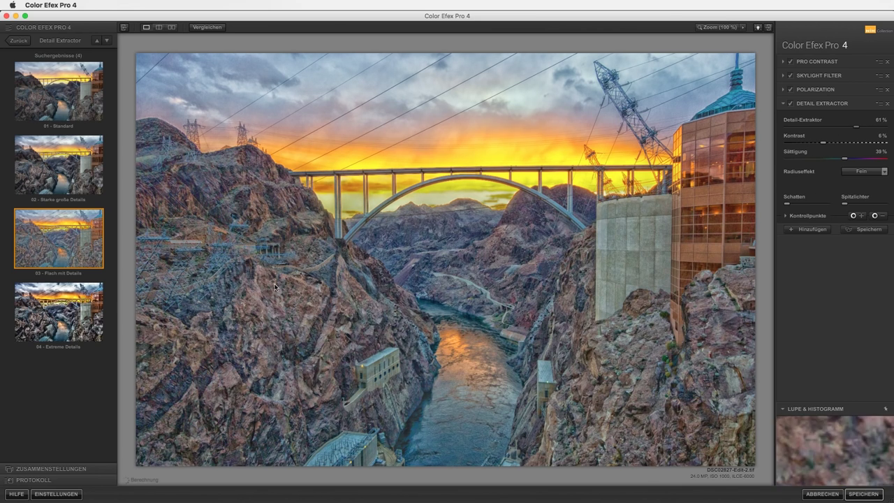
{"action": "left_click", "coordinate": [61, 316]}
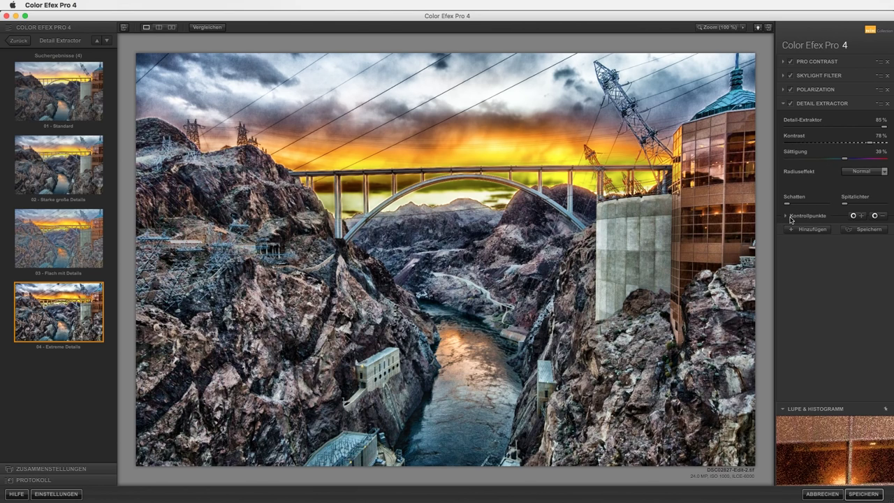
Lower the Detail Extractor opacity step by step to about 28%.
{"action": "left_click", "coordinate": [785, 216]}
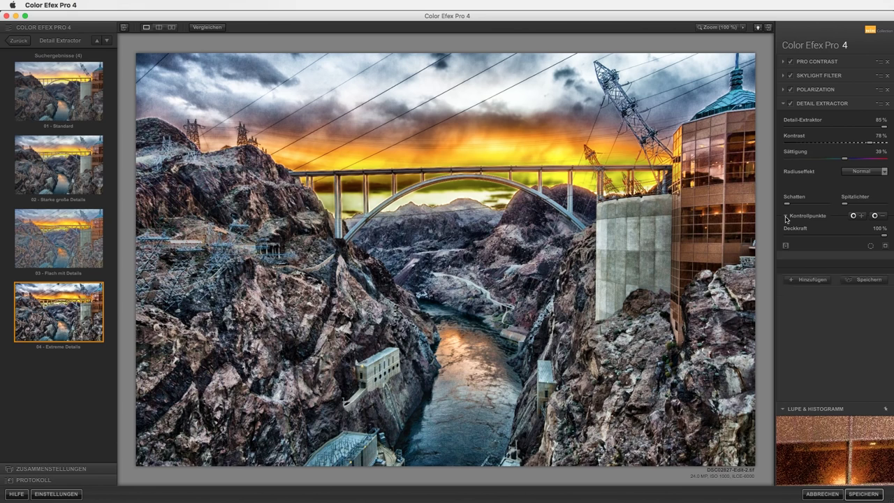
{"action": "left_click", "coordinate": [849, 238]}
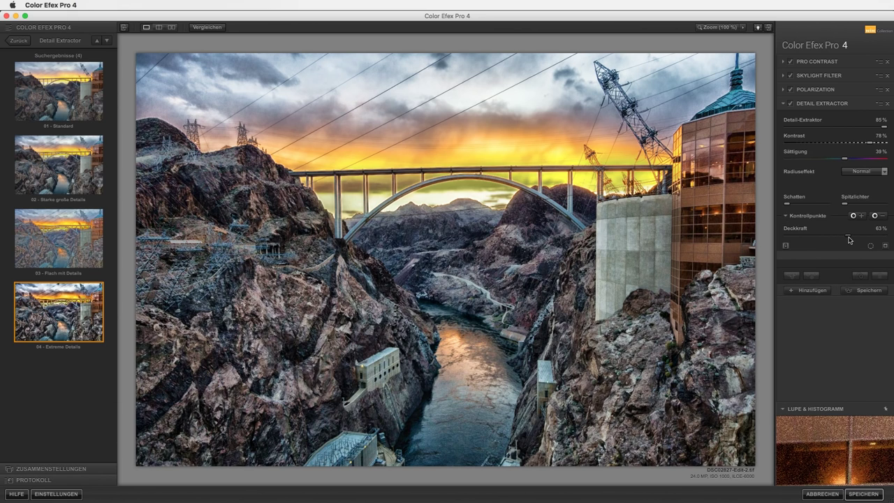
{"action": "left_click", "coordinate": [836, 237]}
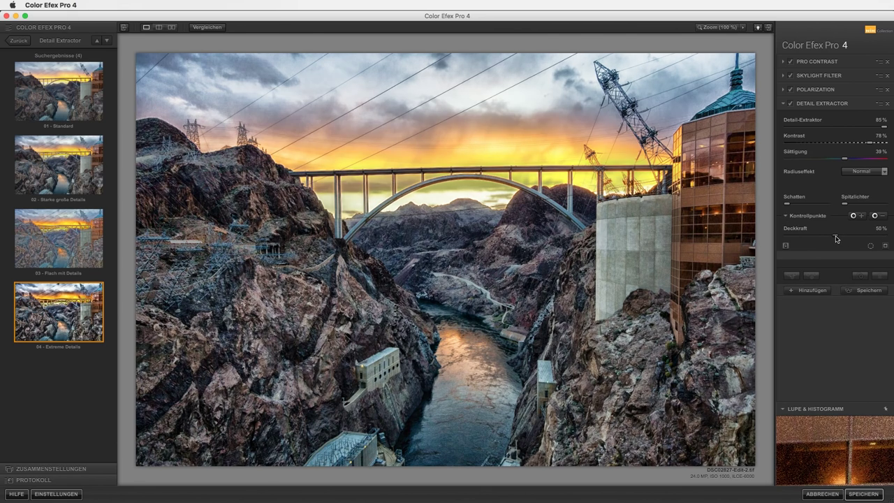
{"action": "left_click_drag", "start_coordinate": [836, 239], "coordinate": [824, 239]}
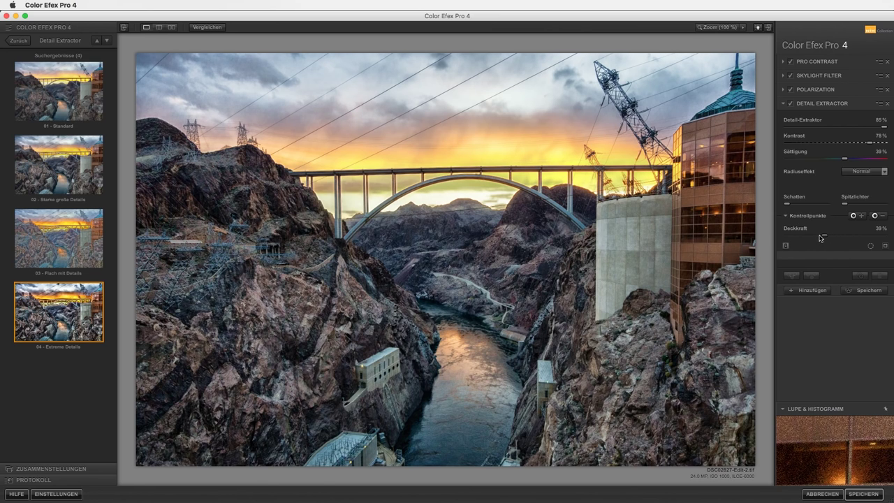
{"action": "left_click", "coordinate": [819, 238]}
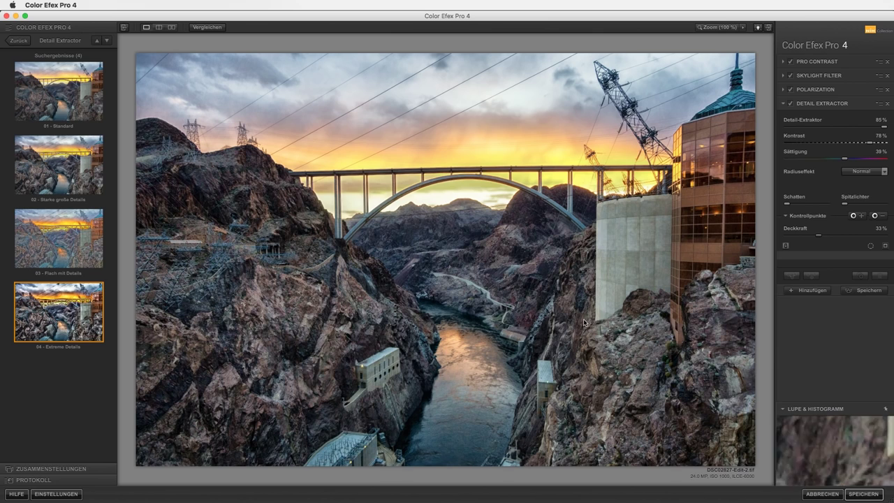
{"action": "left_click", "coordinate": [811, 238]}
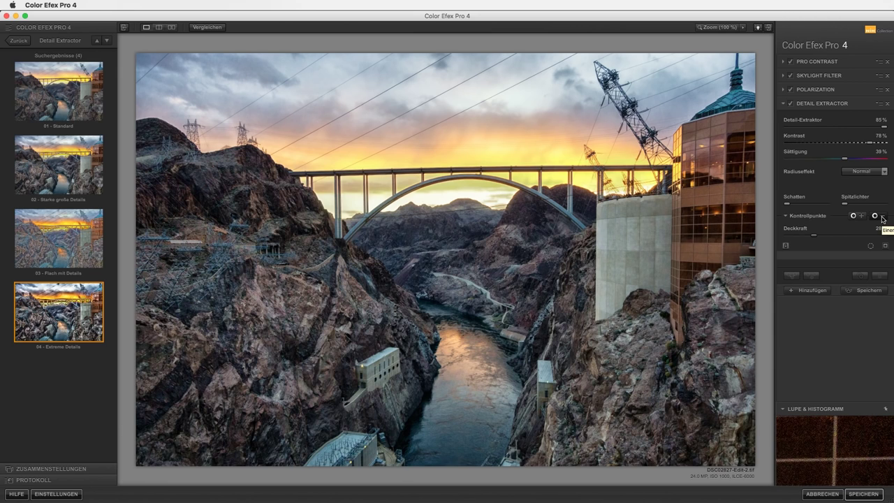
Place seven Detail Extractor control points across the sky, left to right past the crane and tower.
{"action": "left_click", "coordinate": [883, 218]}
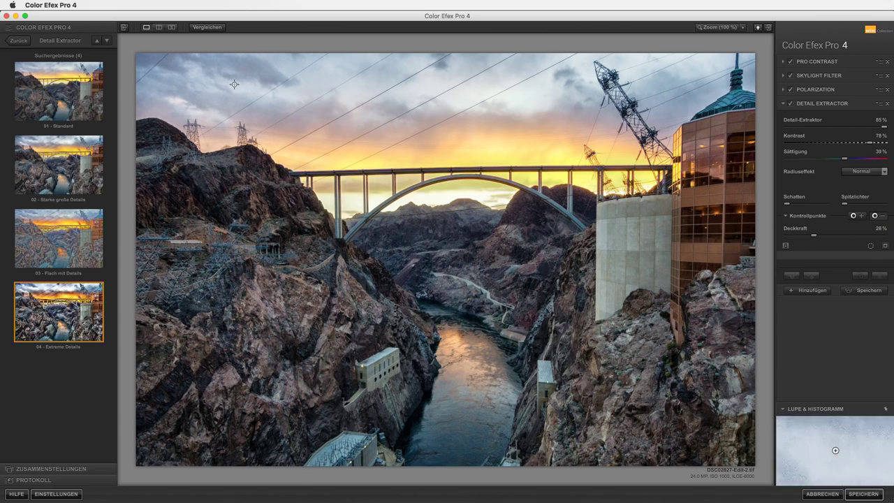
{"action": "left_click", "coordinate": [176, 81]}
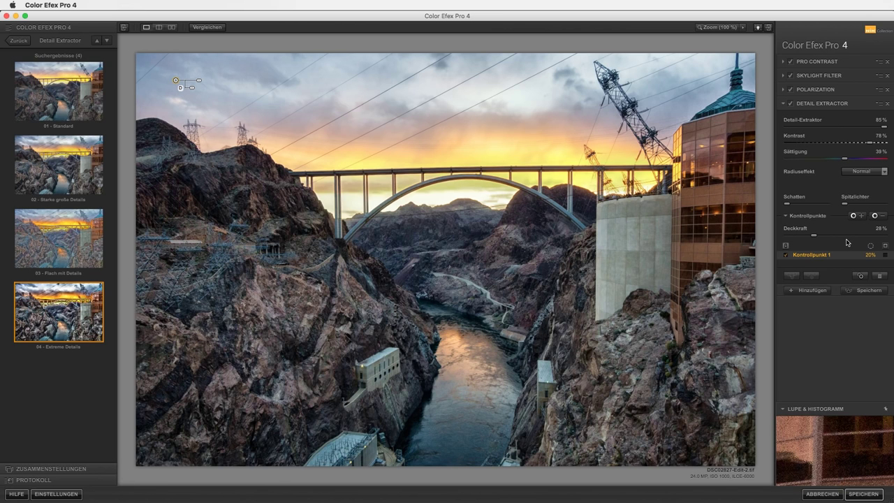
{"action": "left_click", "coordinate": [881, 216]}
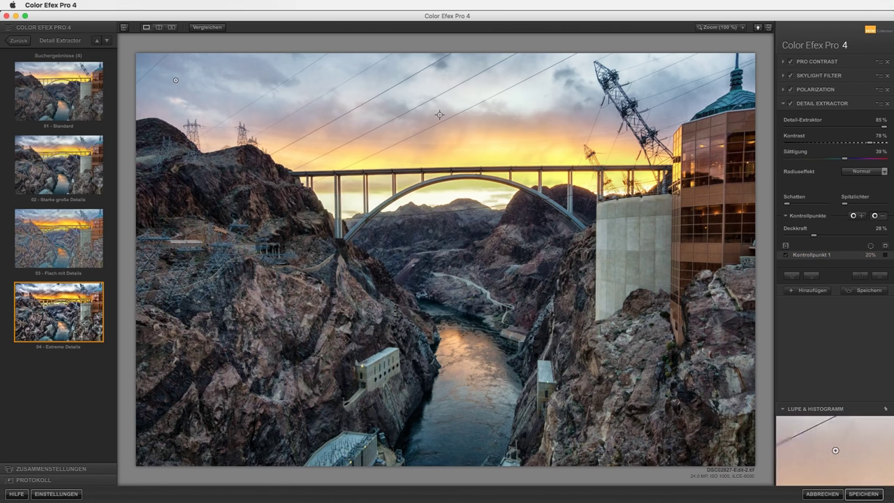
{"action": "left_click", "coordinate": [271, 103]}
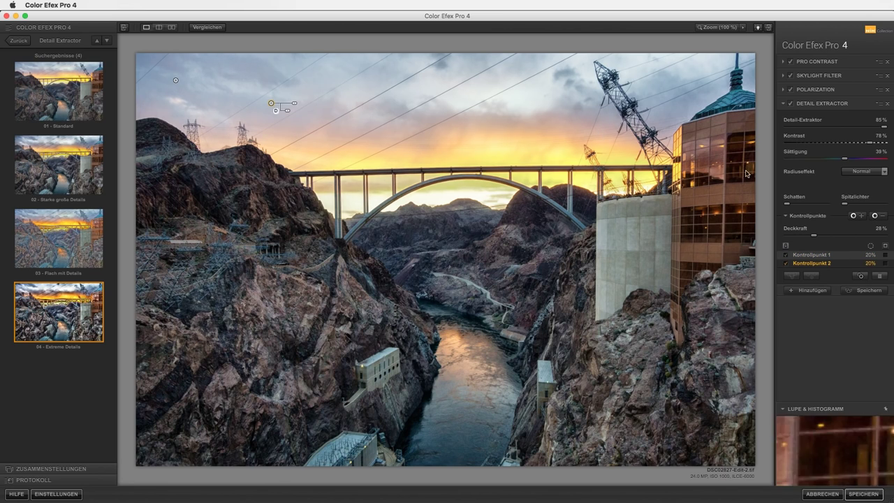
{"action": "left_click", "coordinate": [877, 216]}
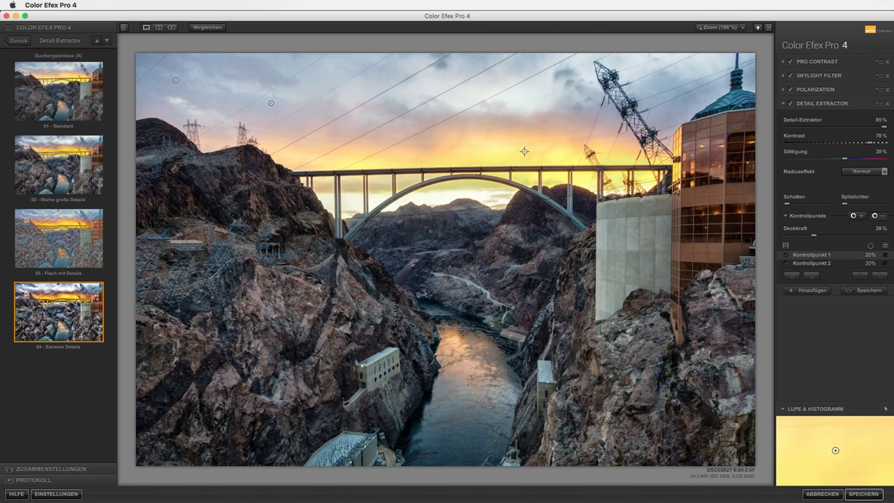
{"action": "left_click", "coordinate": [369, 116]}
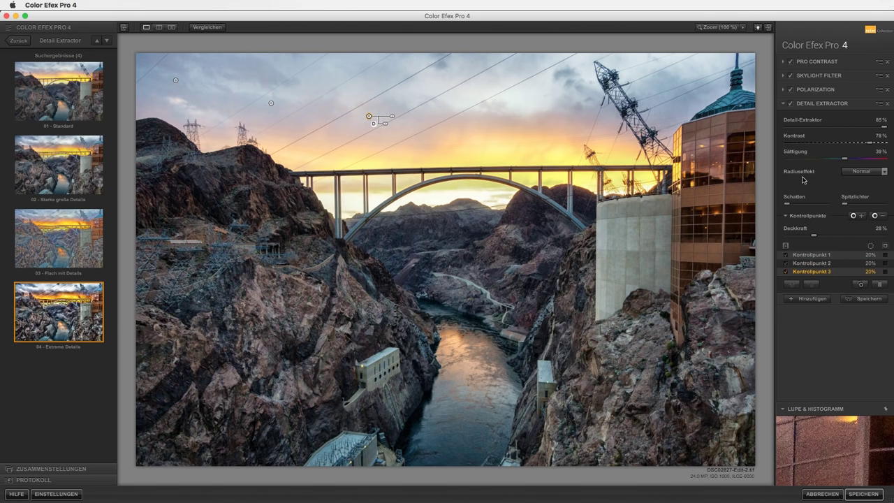
{"action": "left_click", "coordinate": [874, 216]}
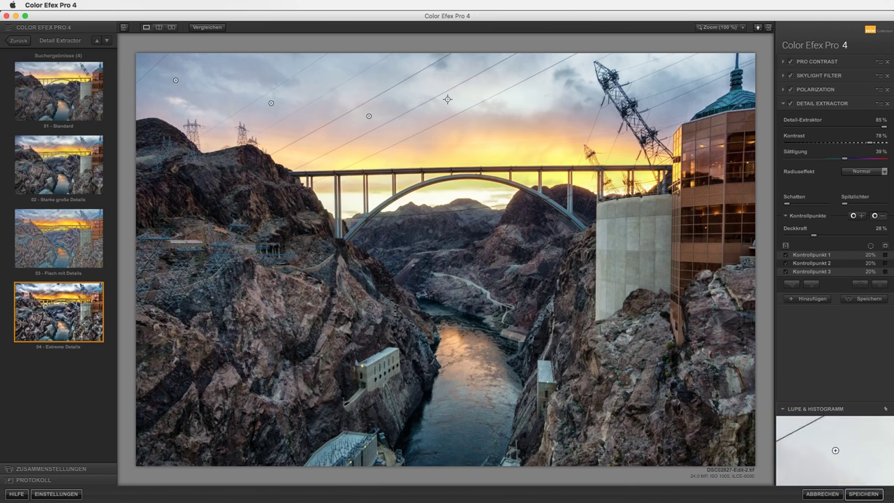
{"action": "left_click", "coordinate": [468, 125]}
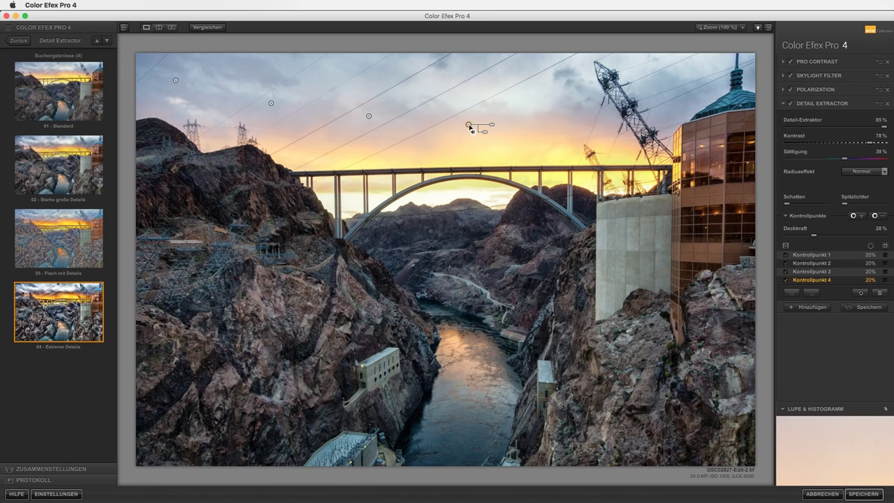
{"action": "left_click", "coordinate": [875, 216]}
{"action": "left_click", "coordinate": [584, 86]}
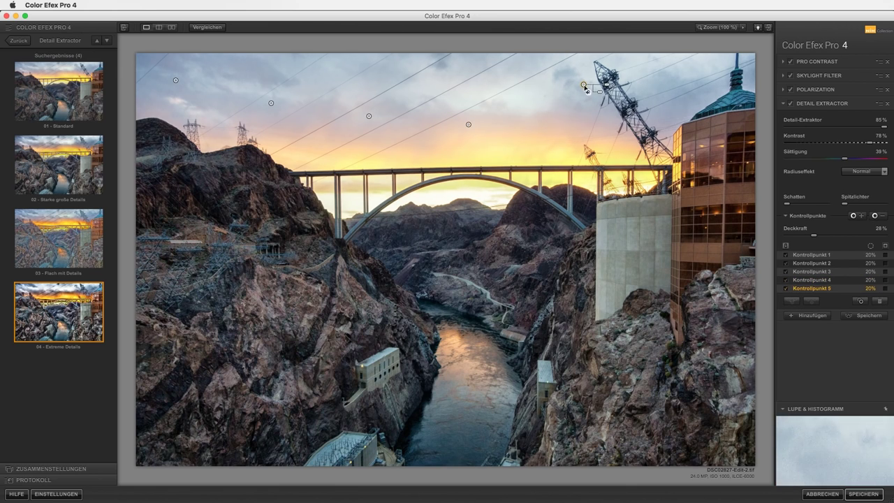
{"action": "left_click", "coordinate": [876, 216]}
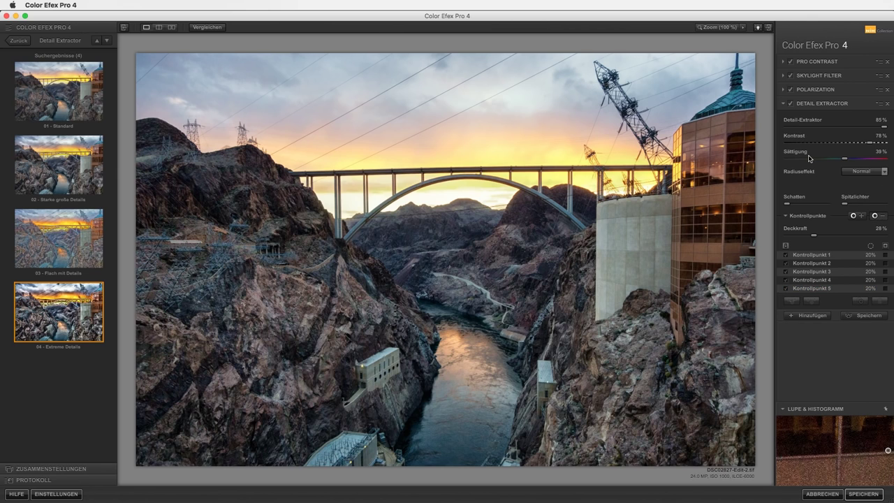
{"action": "left_click", "coordinate": [674, 111]}
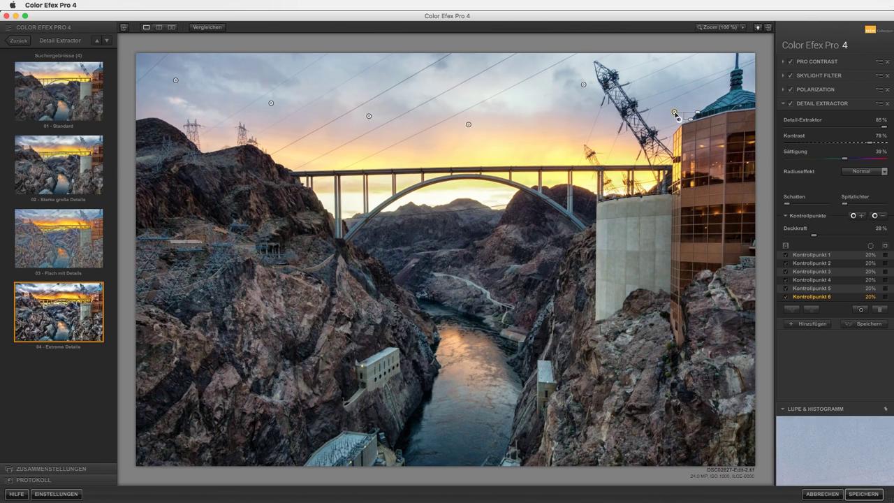
{"action": "left_click", "coordinate": [874, 216]}
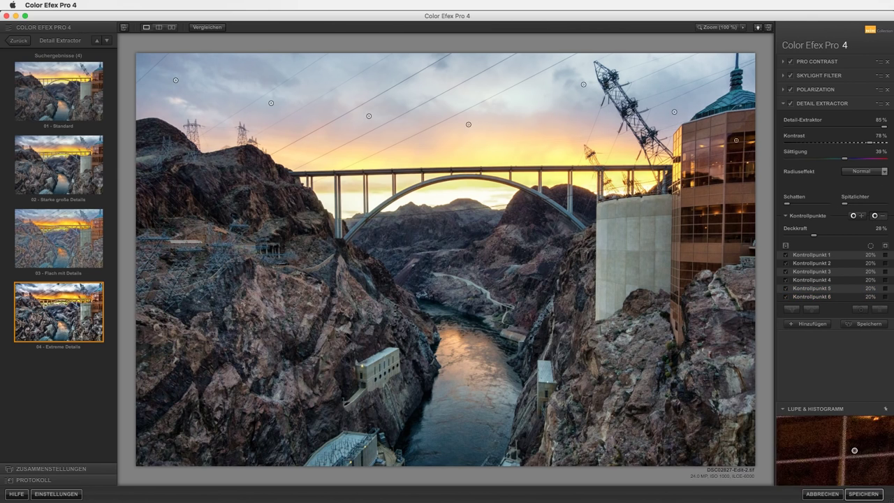
{"action": "left_click", "coordinate": [678, 74]}
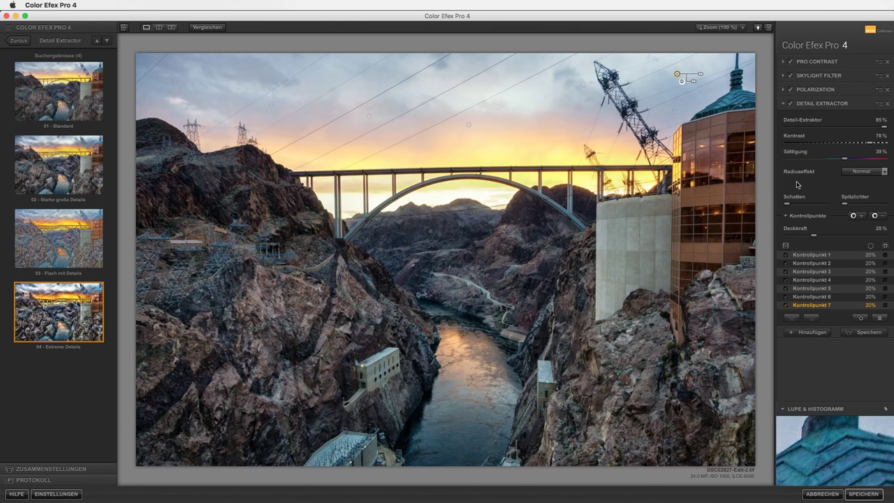
Add control points in the upper-right sky, above the bridge, and two on the river.
{"action": "left_click", "coordinate": [875, 217]}
{"action": "left_click", "coordinate": [879, 218]}
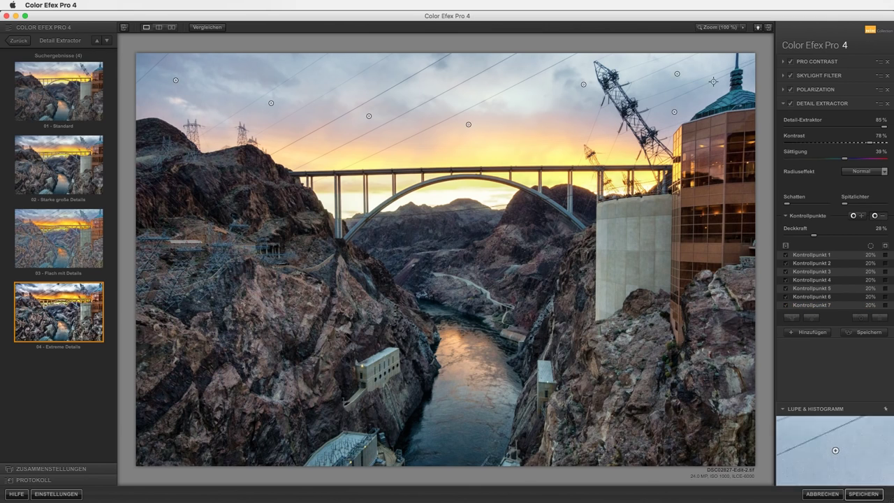
{"action": "left_click", "coordinate": [724, 61]}
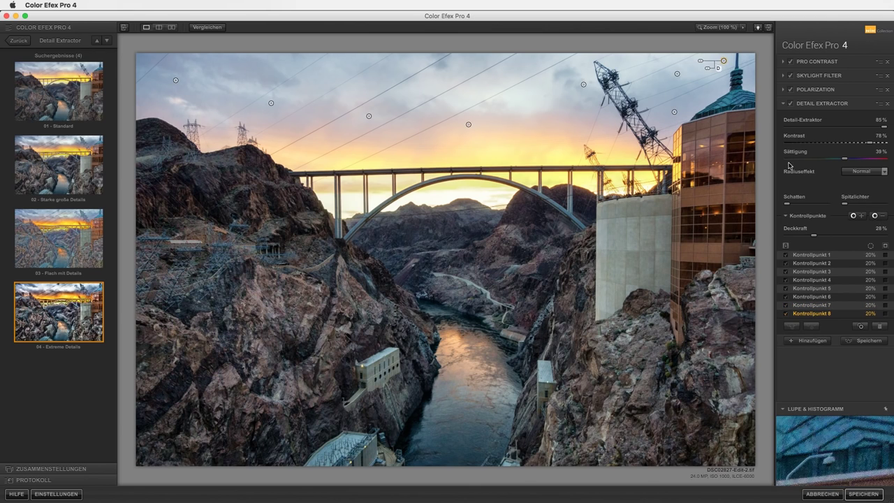
{"action": "left_click", "coordinate": [876, 217]}
{"action": "left_click", "coordinate": [521, 151]}
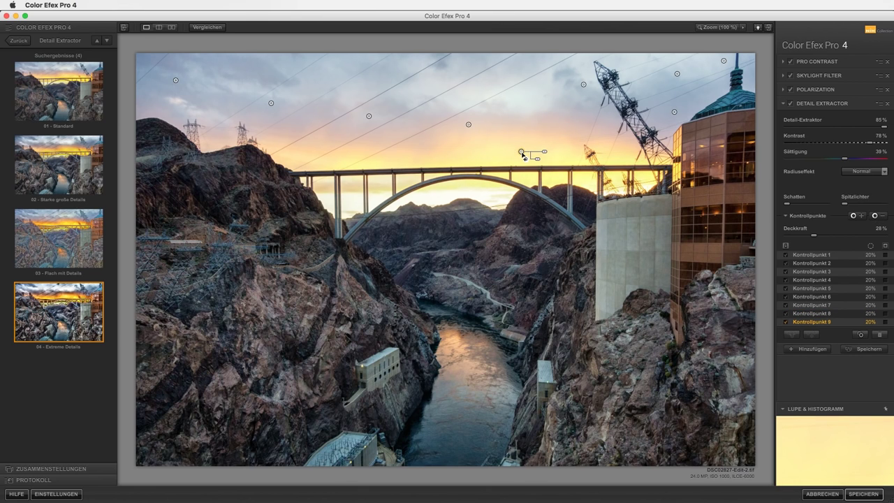
{"action": "left_click", "coordinate": [875, 216]}
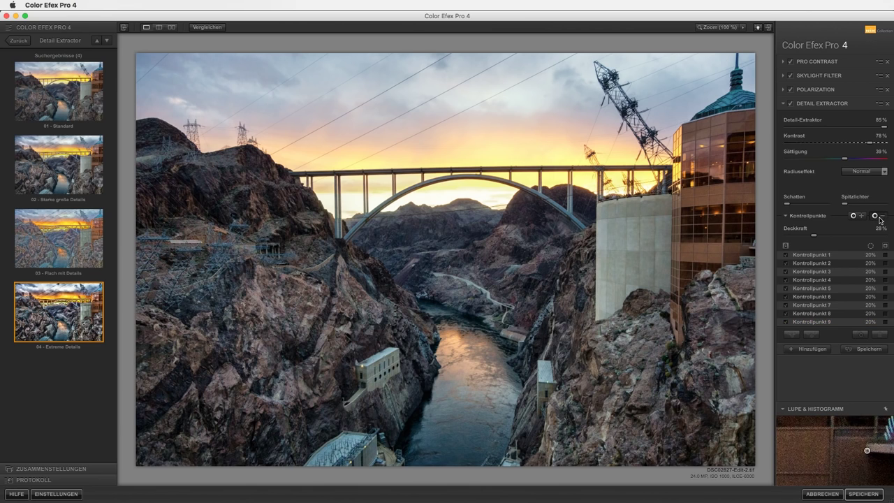
{"action": "left_click", "coordinate": [472, 377]}
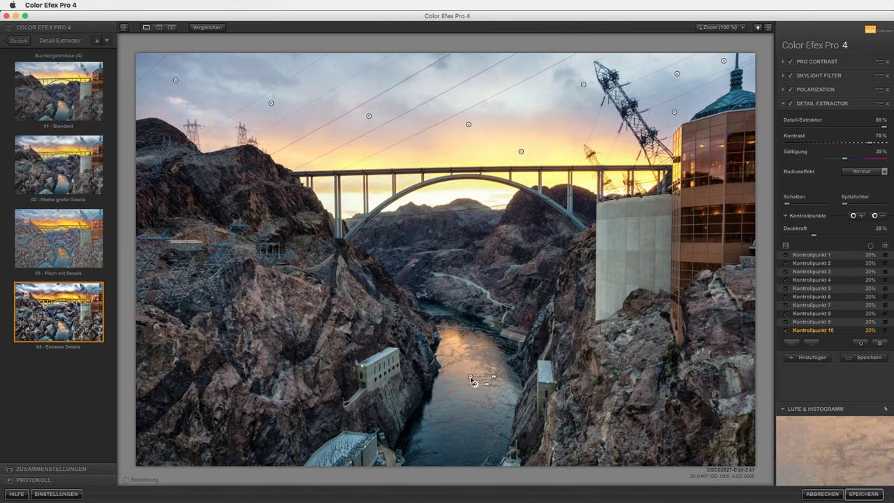
{"action": "left_click", "coordinate": [876, 216]}
{"action": "left_click", "coordinate": [459, 443]}
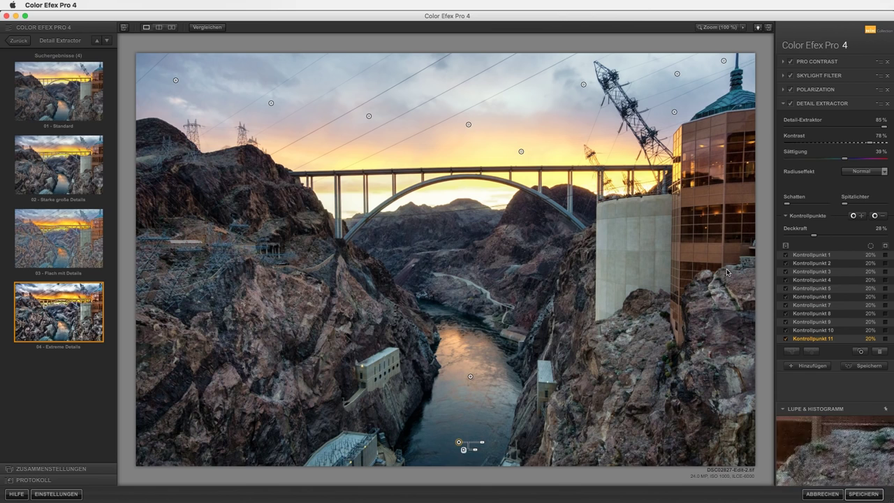
Add Bi-Color Filters with the 05 Violett/Rosa preset to tint the sky, then another empty slot.
{"action": "left_click", "coordinate": [811, 365]}
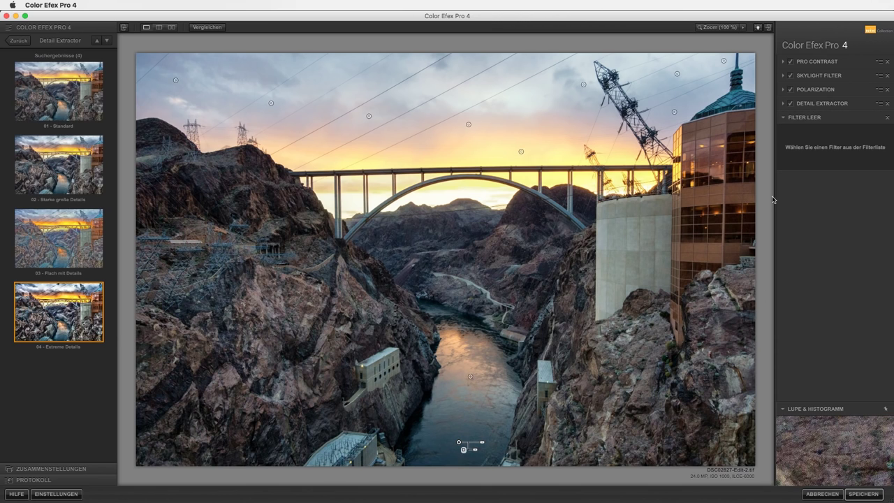
{"action": "left_click", "coordinate": [15, 43]}
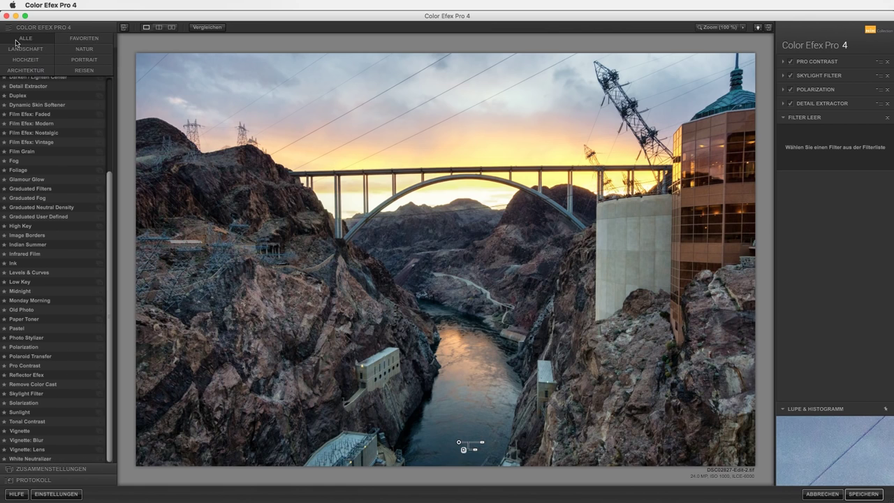
{"action": "scroll", "coordinate": [65, 182], "scroll_direction": "down", "scroll_amount": 5}
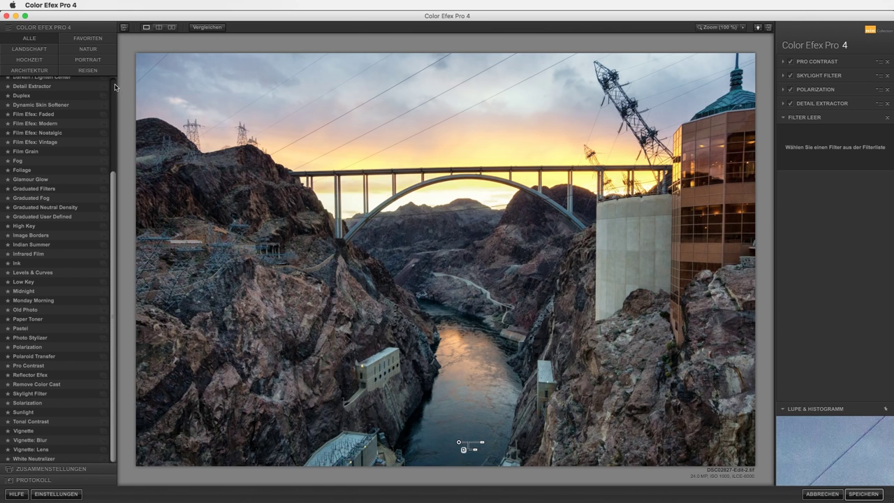
{"action": "scroll", "coordinate": [114, 83], "scroll_direction": "up", "scroll_amount": 5}
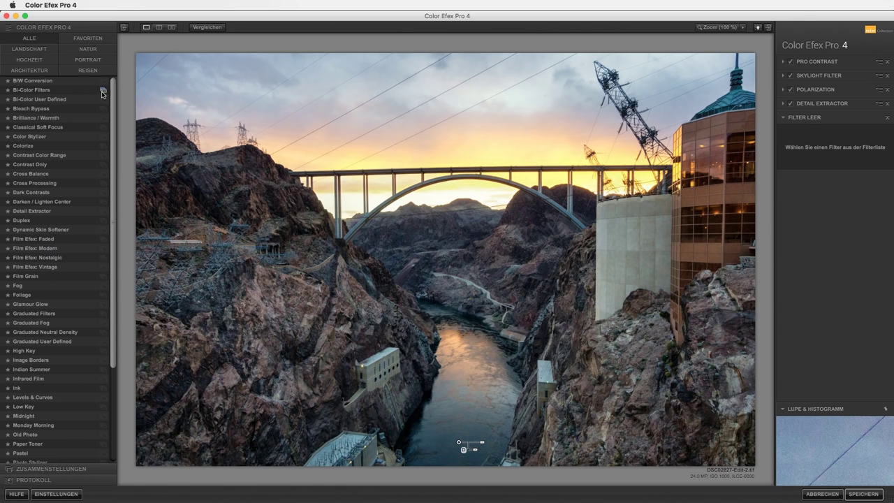
{"action": "left_click", "coordinate": [103, 90]}
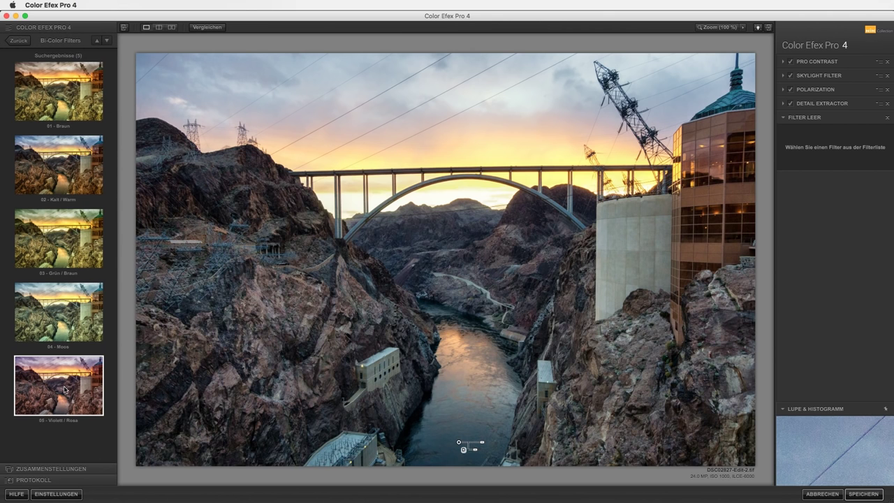
{"action": "left_click", "coordinate": [64, 389]}
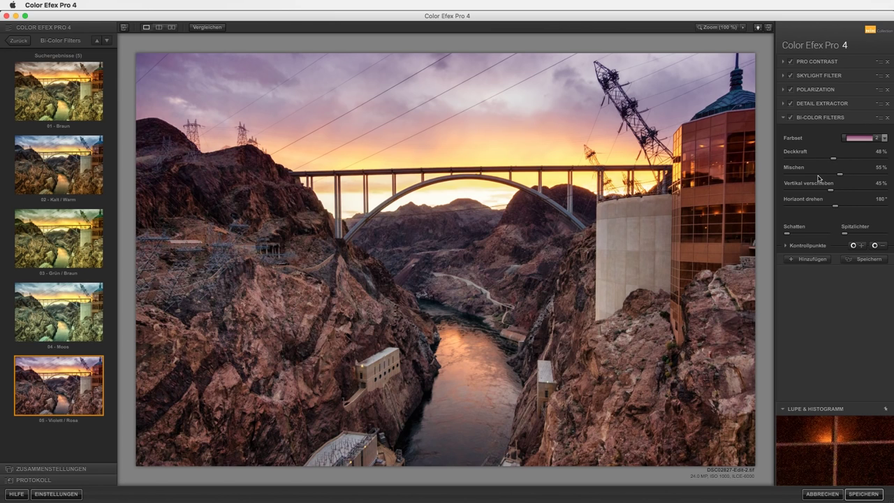
{"action": "mouse_move", "coordinate": [803, 228]}
{"action": "left_click", "coordinate": [813, 260]}
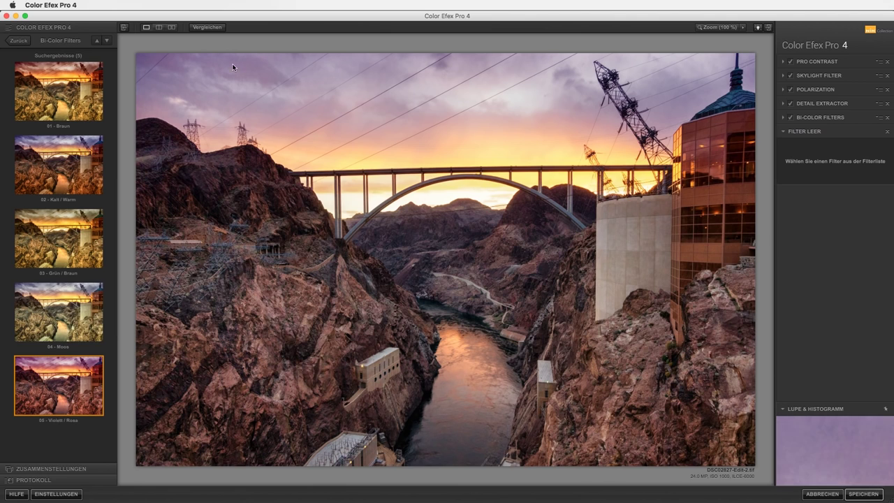
Add a Vignette: Lens Rechteckige Vignette at -19% strength and 33% size, then save the result.
{"action": "left_click", "coordinate": [17, 41]}
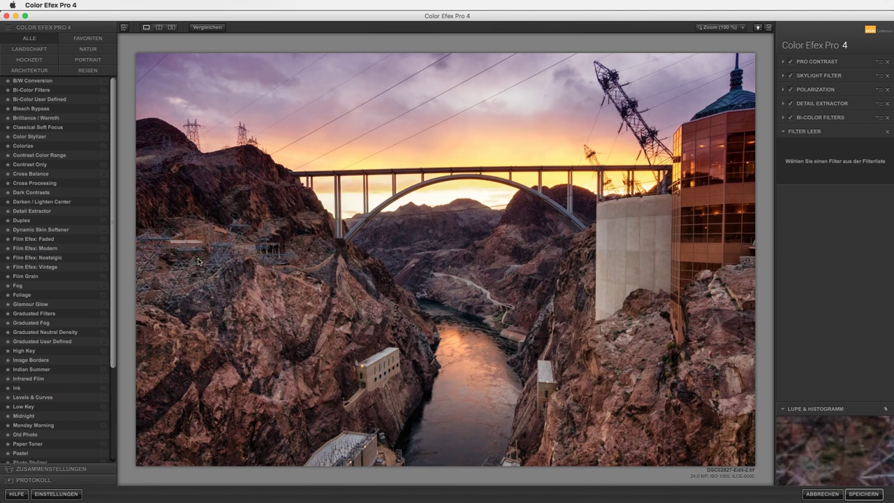
{"action": "scroll", "coordinate": [115, 421], "scroll_direction": "down", "scroll_amount": 5}
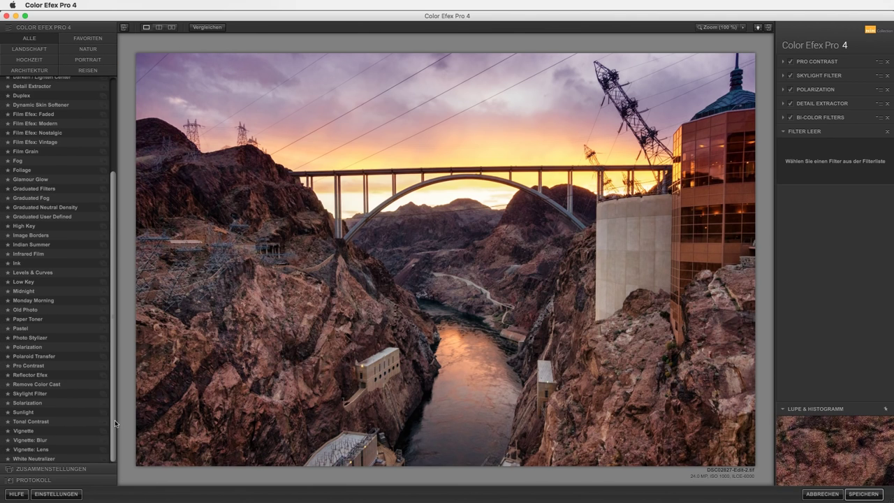
{"action": "mouse_move", "coordinate": [102, 449]}
{"action": "left_click", "coordinate": [103, 451]}
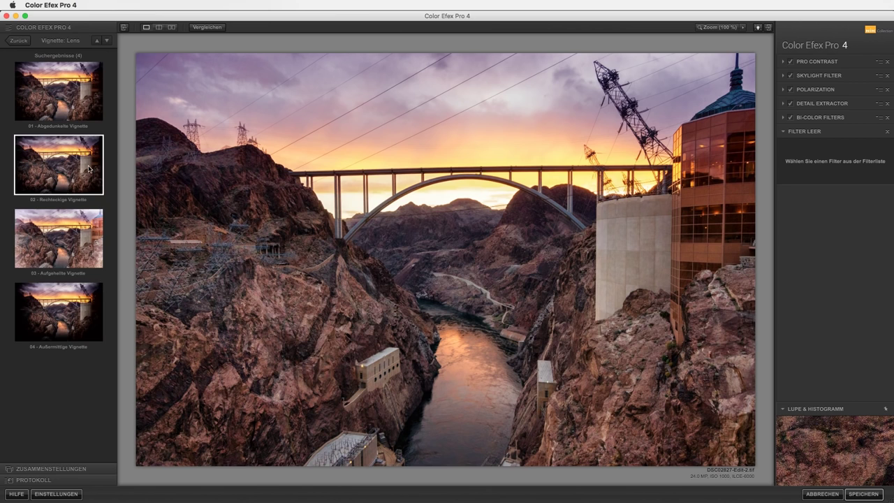
{"action": "left_click", "coordinate": [60, 168]}
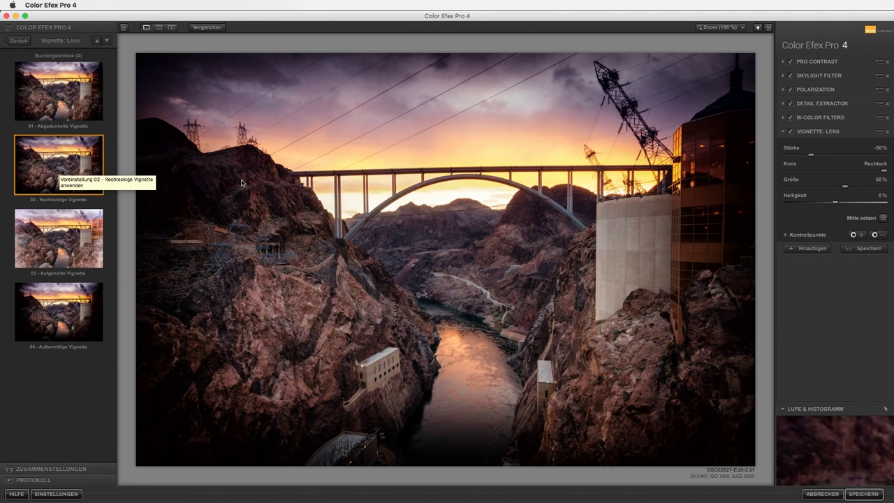
{"action": "left_click_drag", "start_coordinate": [810, 155], "coordinate": [826, 155]}
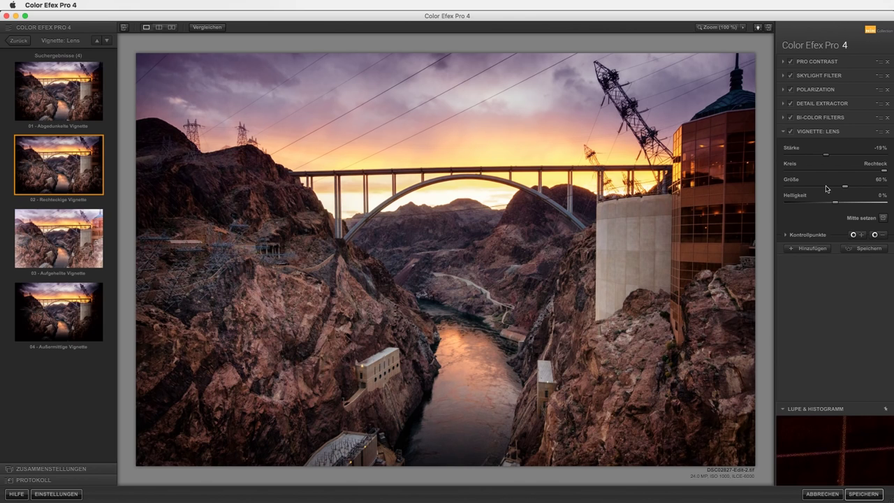
{"action": "left_click", "coordinate": [832, 187]}
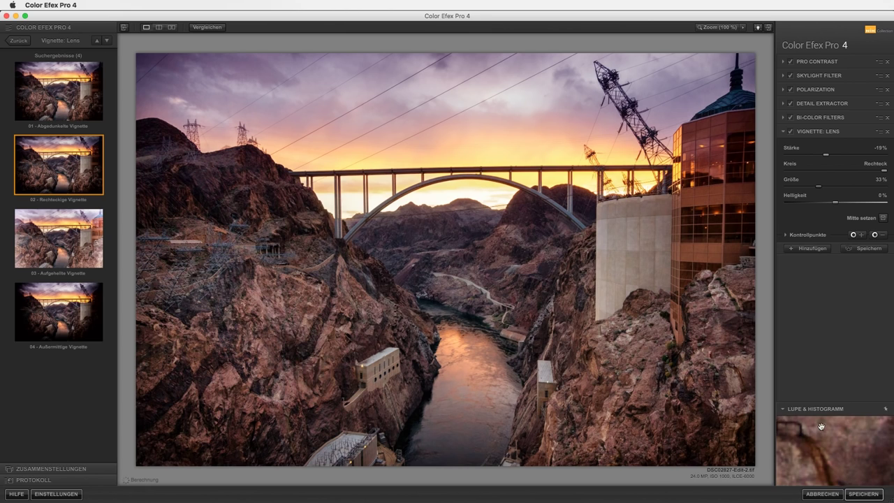
{"action": "mouse_move", "coordinate": [834, 450]}
{"action": "left_click", "coordinate": [868, 496]}
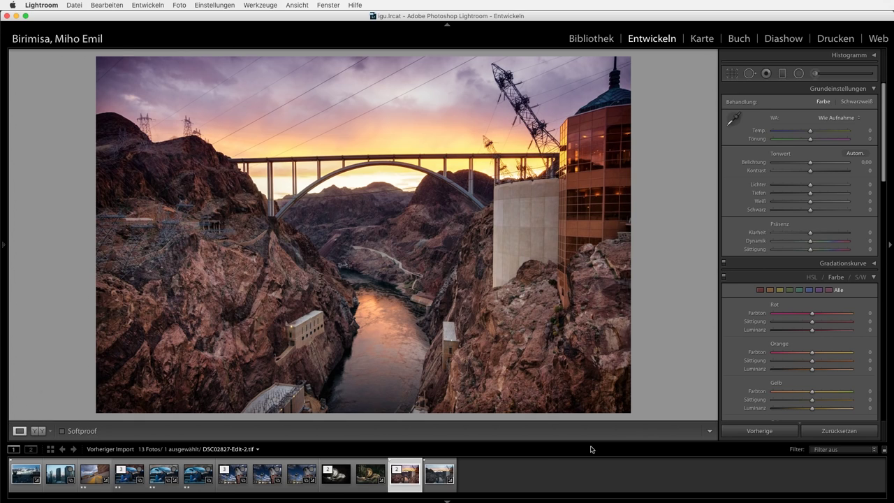
Compare the original DSC02827.ARW with the edited DSC02827-Edit-2.tif in the filmstrip.
{"action": "left_click", "coordinate": [431, 479]}
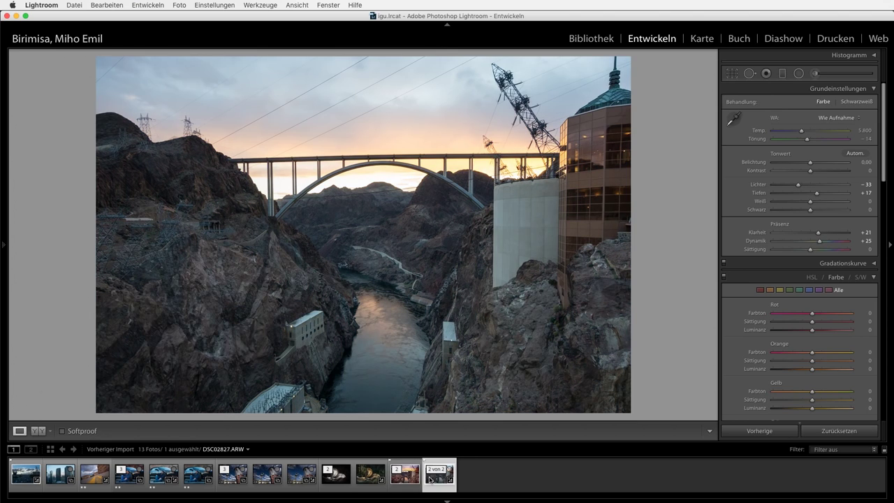
{"action": "left_click", "coordinate": [410, 479]}
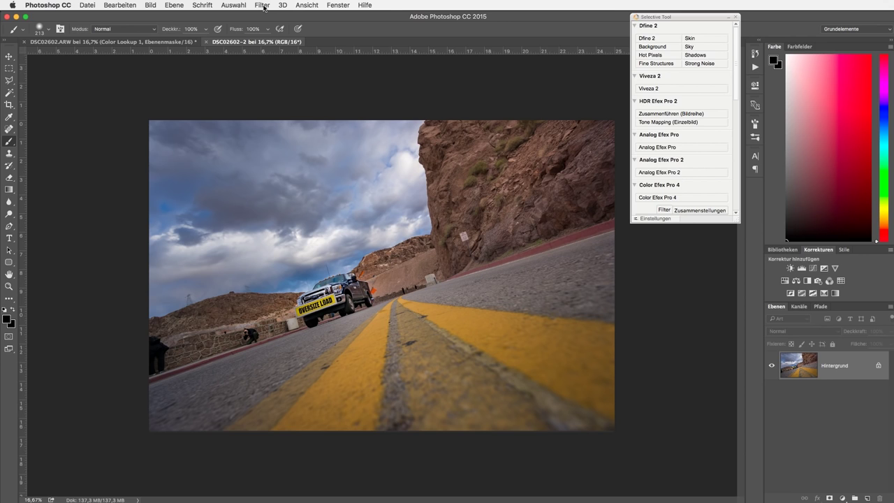
{"action": "left_click", "coordinate": [264, 6]}
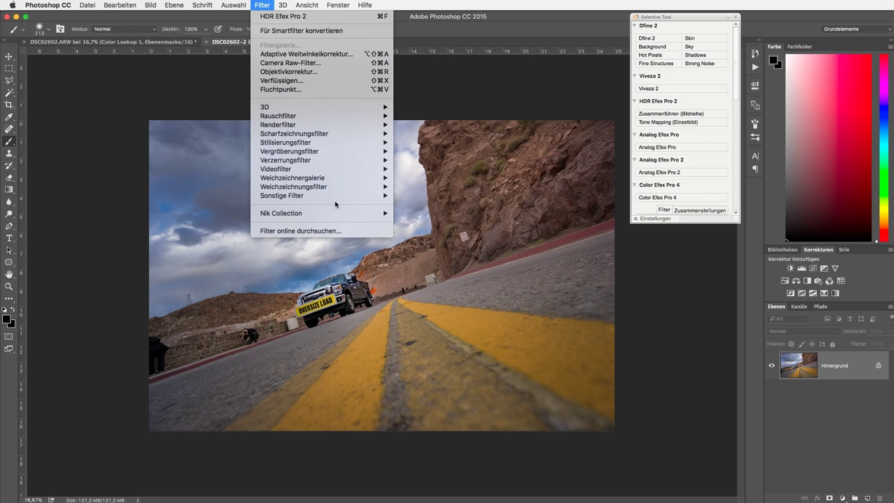
{"action": "mouse_move", "coordinate": [282, 213]}
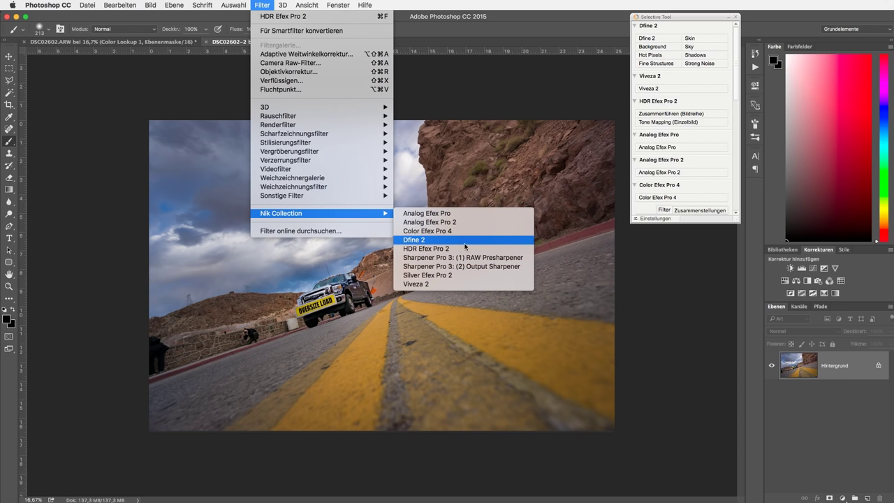
{"action": "left_click", "coordinate": [681, 12]}
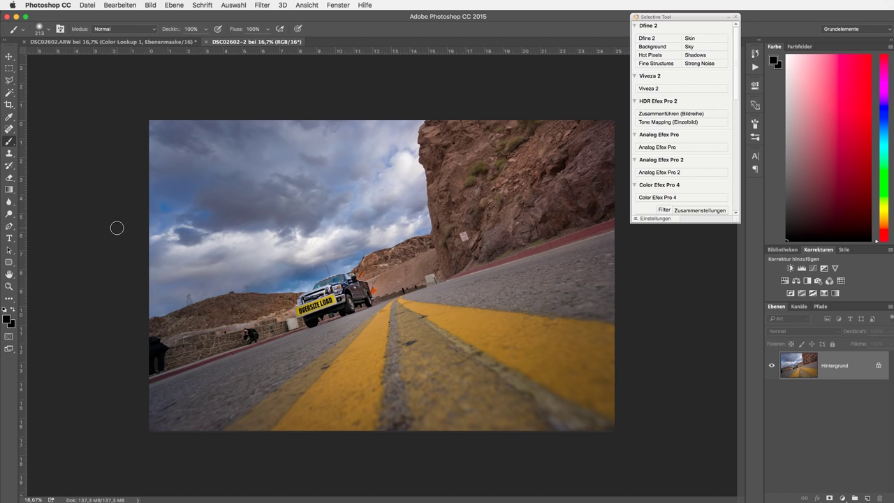
Crop the road photo slightly in from the bottom-left corner, keeping Originale Proportion.
{"action": "left_click", "coordinate": [10, 106]}
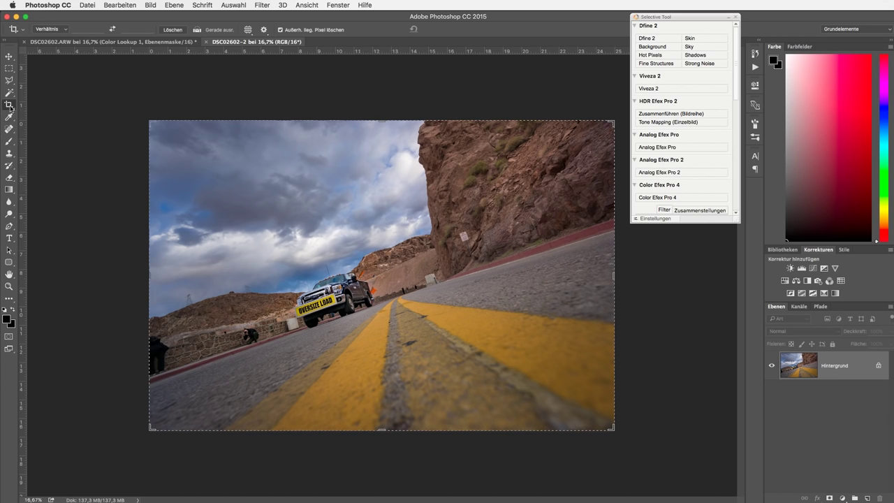
{"action": "left_click", "coordinate": [51, 31]}
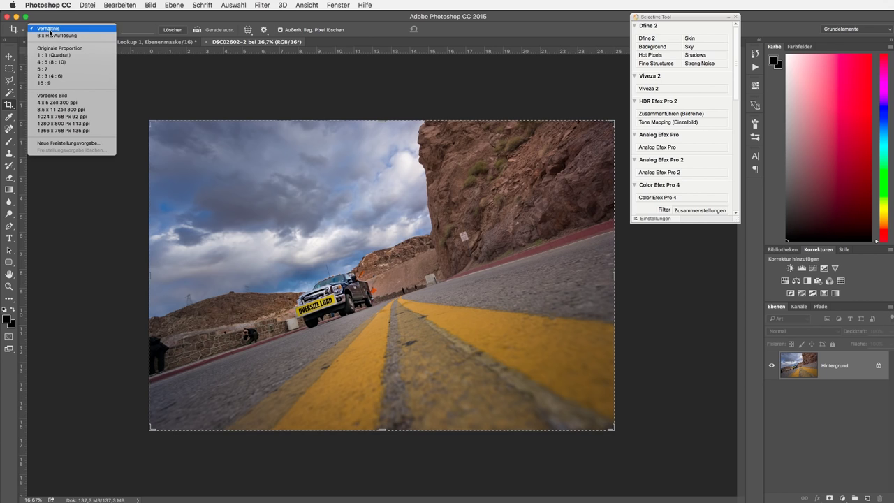
{"action": "left_click", "coordinate": [69, 48]}
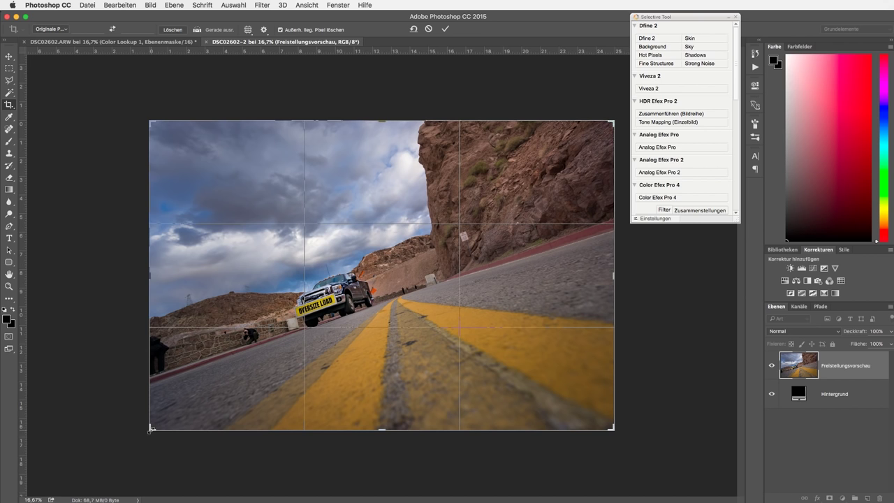
{"action": "left_click_drag", "start_coordinate": [150, 429], "coordinate": [164, 422]}
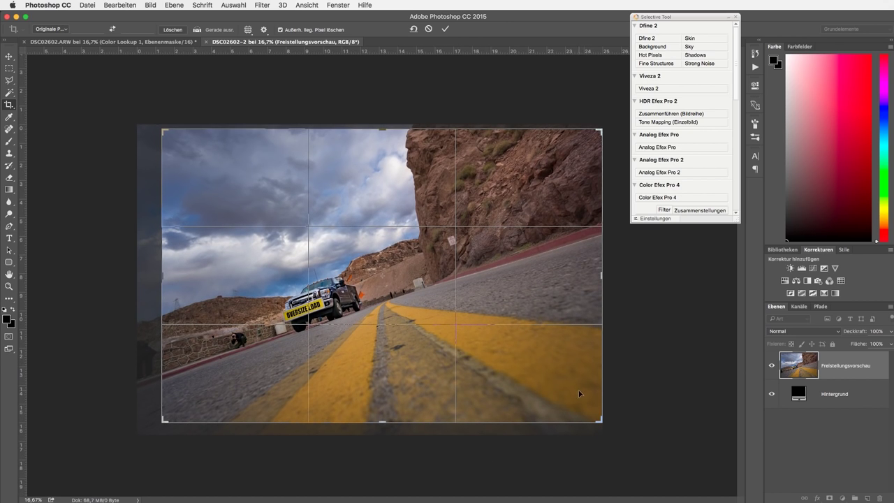
{"action": "key", "text": "Return"}
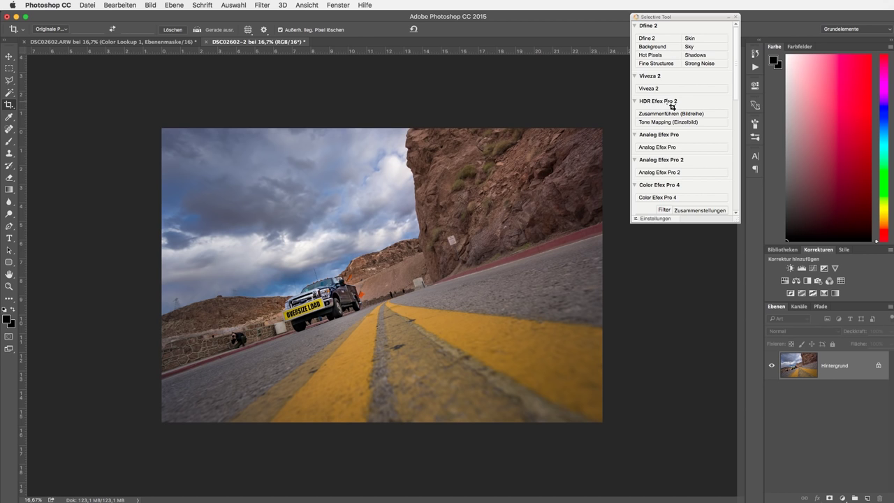
{"action": "left_click", "coordinate": [678, 123]}
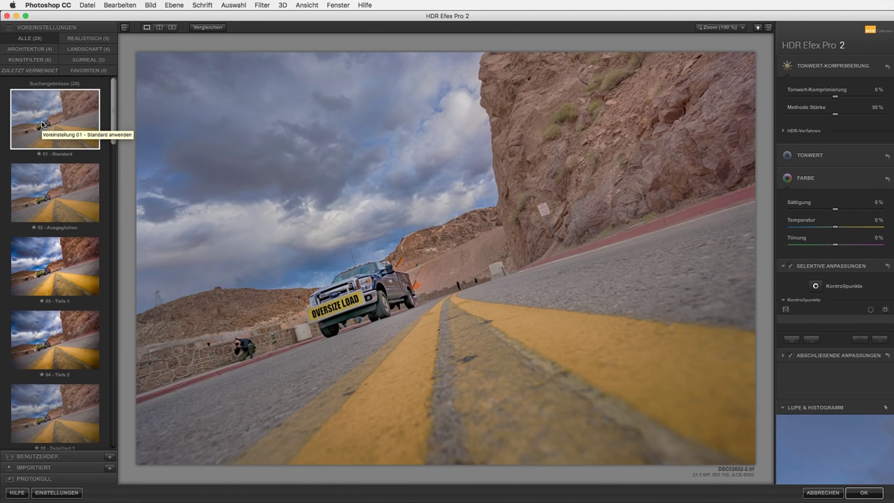
Preview the Ausgeglichen, Tiefe 1, Tiefe 2 and Detailliert 1 presets on the photo.
{"action": "left_click", "coordinate": [63, 192]}
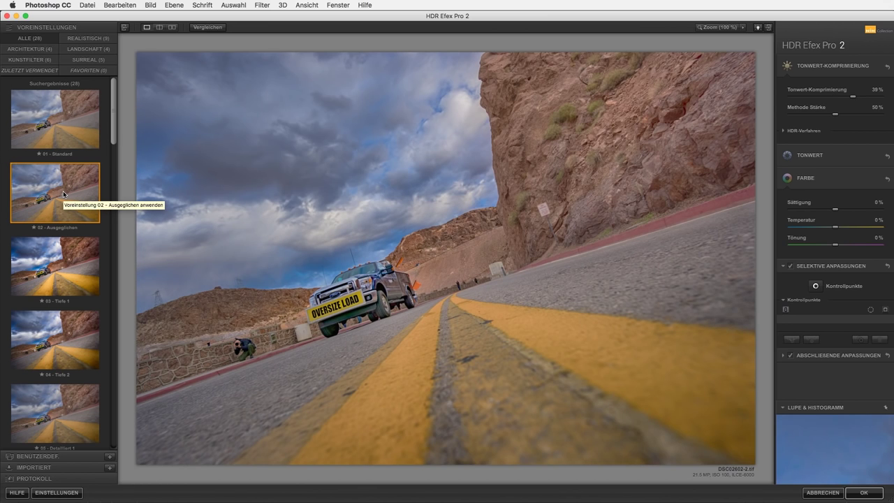
{"action": "left_click", "coordinate": [35, 273]}
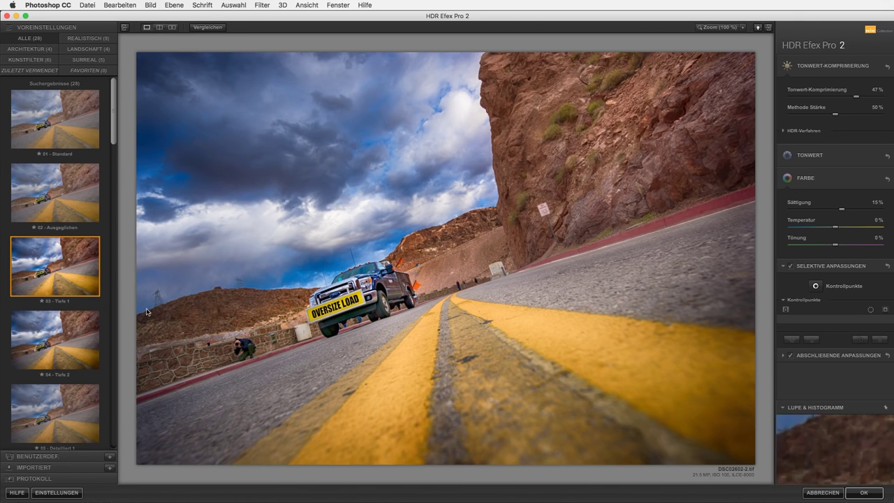
{"action": "left_click", "coordinate": [58, 336]}
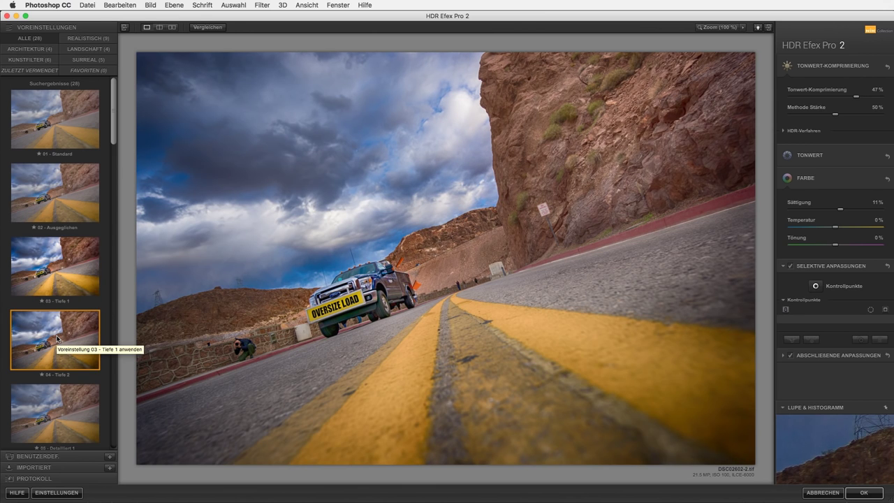
{"action": "left_click", "coordinate": [44, 424]}
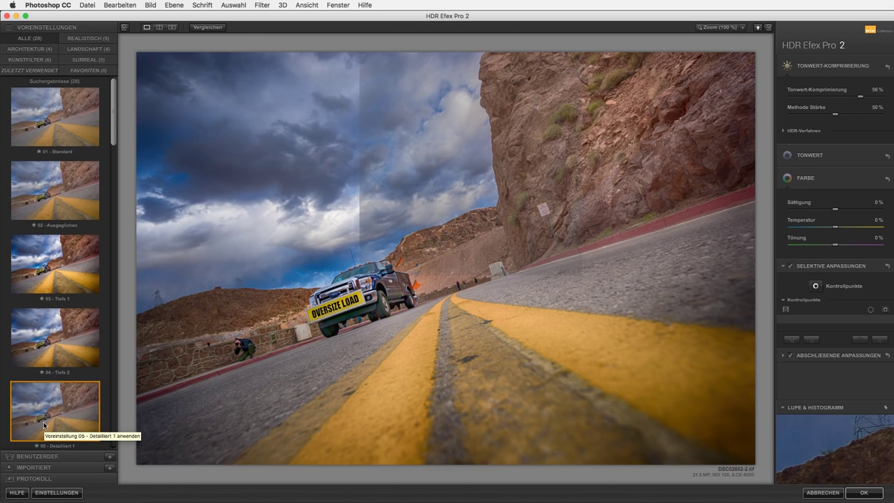
Preview the Dunkel and realistic black-and-white presets, ending on Strukturiert 2.
{"action": "scroll", "coordinate": [43, 424], "scroll_direction": "down", "scroll_amount": 3}
{"action": "scroll", "coordinate": [44, 424], "scroll_direction": "down", "scroll_amount": 3}
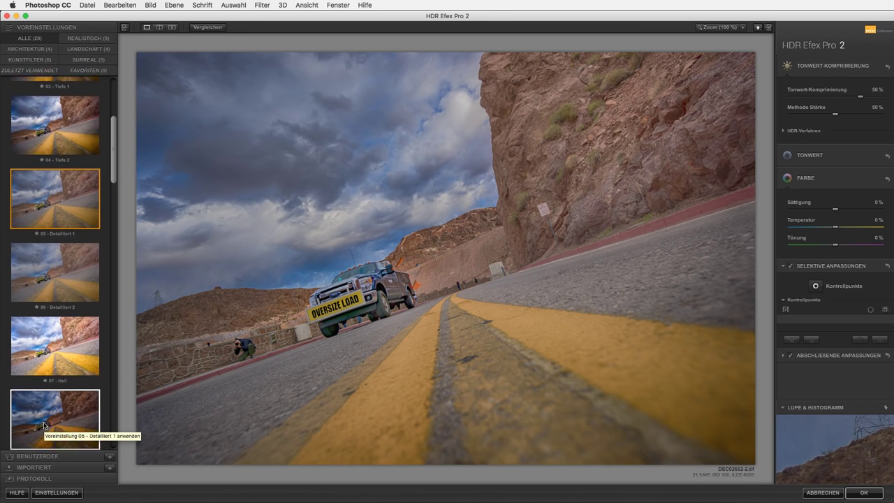
{"action": "scroll", "coordinate": [43, 424], "scroll_direction": "down", "scroll_amount": 3}
{"action": "scroll", "coordinate": [43, 424], "scroll_direction": "down", "scroll_amount": 3}
{"action": "left_click", "coordinate": [70, 285]}
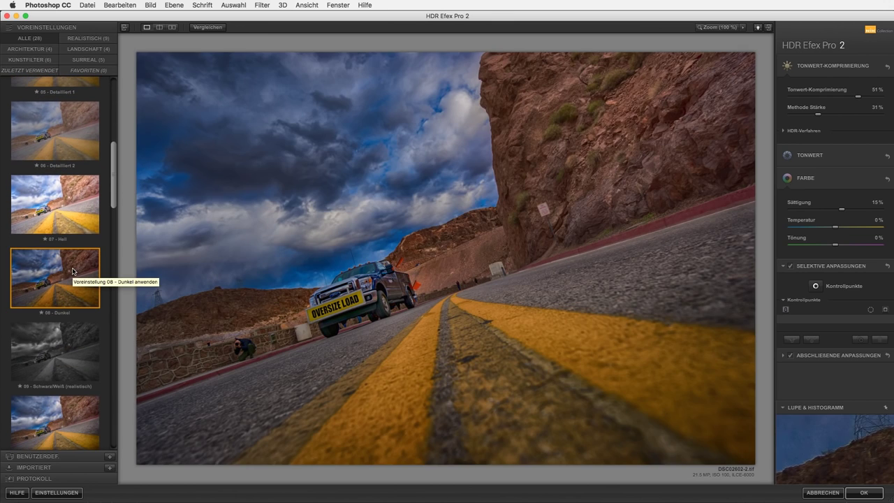
{"action": "left_click", "coordinate": [44, 354]}
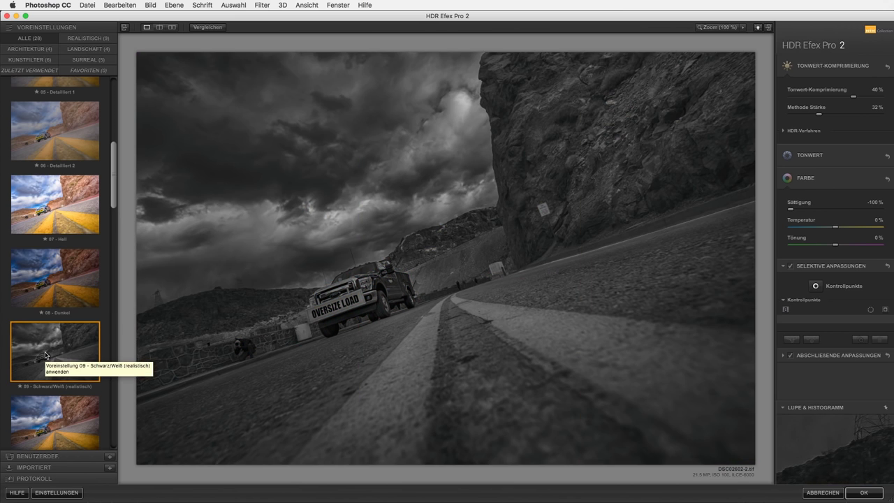
{"action": "scroll", "coordinate": [45, 353], "scroll_direction": "down", "scroll_amount": 3}
{"action": "scroll", "coordinate": [45, 352], "scroll_direction": "down", "scroll_amount": 5}
{"action": "scroll", "coordinate": [45, 352], "scroll_direction": "down", "scroll_amount": 1}
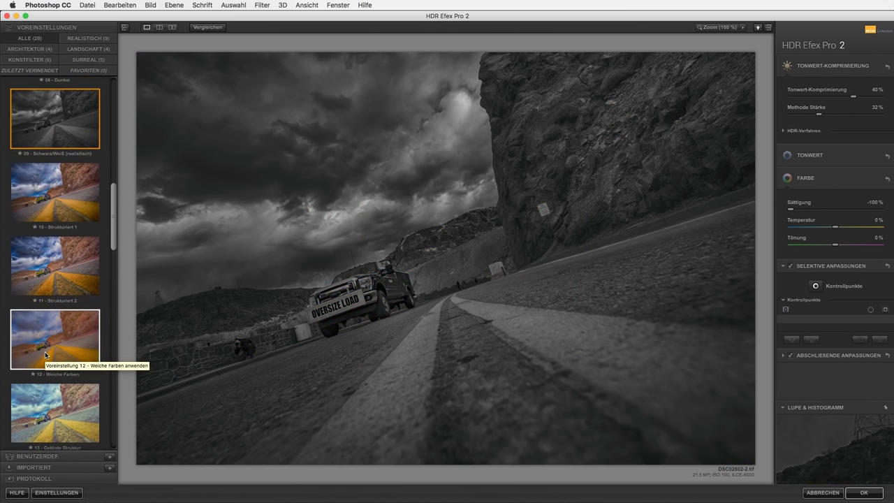
{"action": "left_click", "coordinate": [45, 242]}
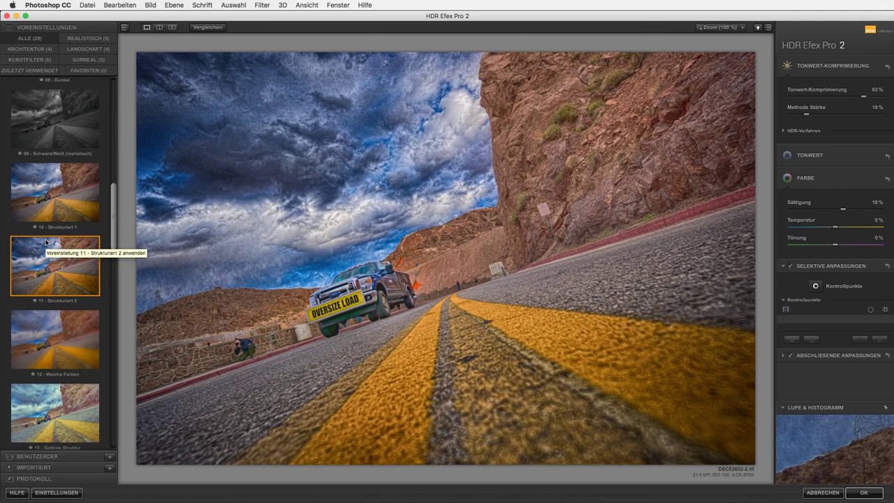
Go back to the 03 - Tiefe 1 preset in HDR Efex Pro 2.
{"action": "left_click", "coordinate": [114, 97]}
{"action": "left_click", "coordinate": [114, 97]}
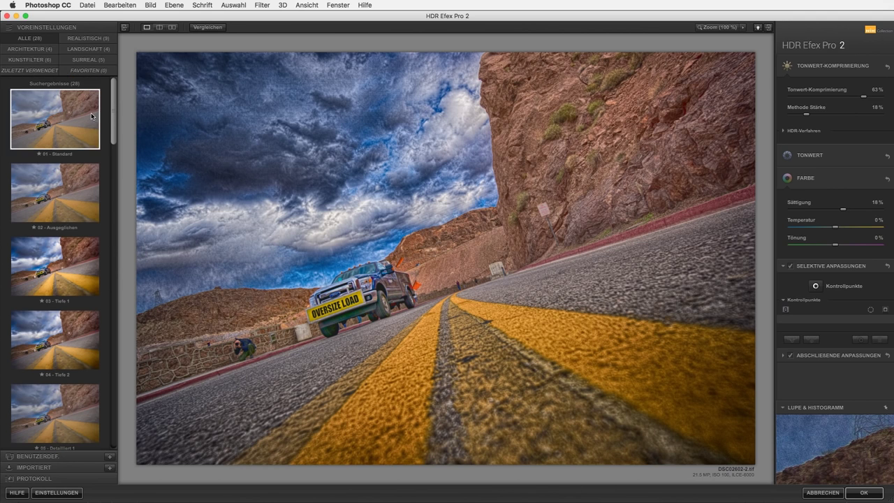
{"action": "left_click", "coordinate": [53, 258]}
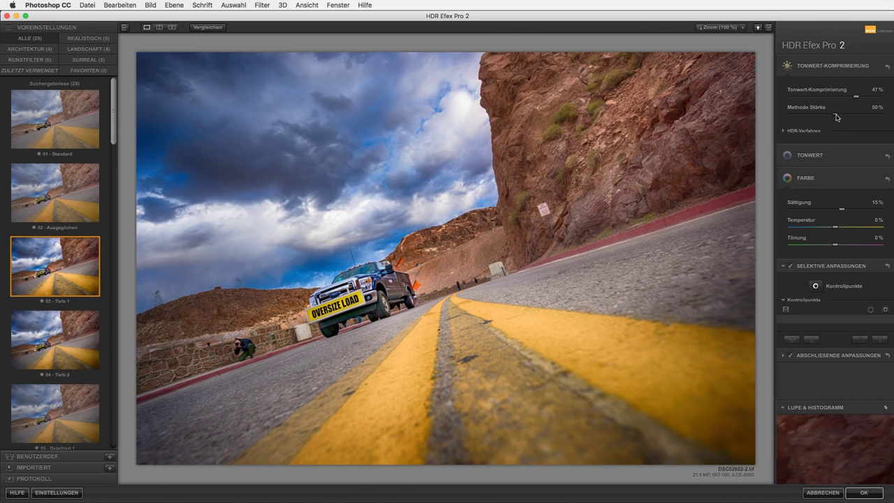
Lower tone compression to 29% and saturation to 2%, then accept the result into Photoshop.
{"action": "mouse_move", "coordinate": [856, 97]}
{"action": "left_mouse_down"}
{"action": "mouse_move", "coordinate": [873, 99]}
{"action": "mouse_move", "coordinate": [849, 99]}
{"action": "left_mouse_up"}
{"action": "left_click", "coordinate": [836, 209]}
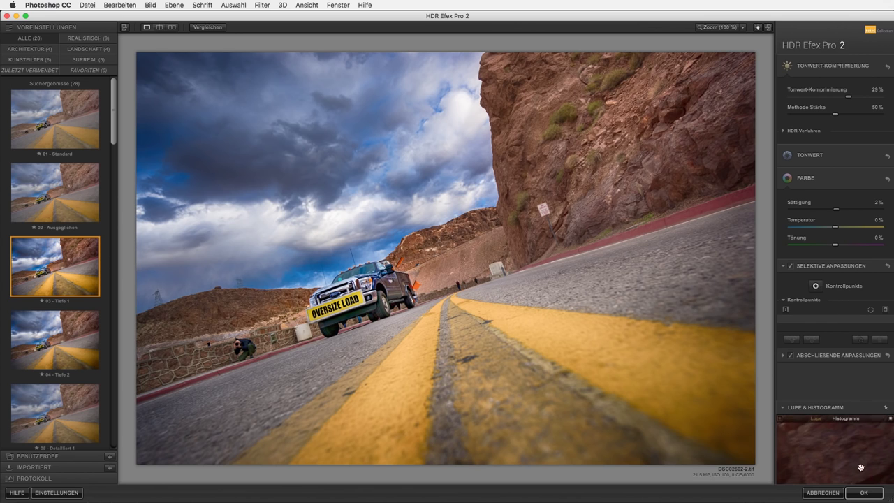
{"action": "left_click", "coordinate": [859, 493]}
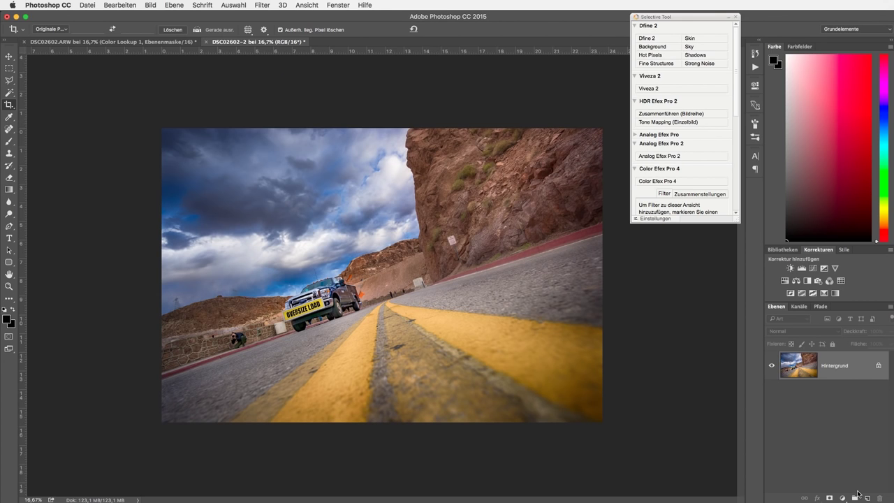
Add a Color Lookup layer using the Crisp_Warm.look 3D LUT and reduce its opacity.
{"action": "left_click", "coordinate": [840, 280]}
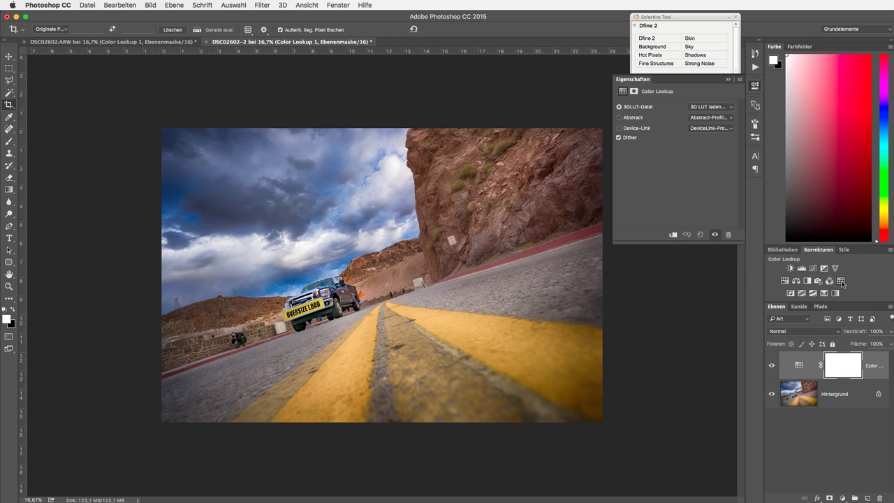
{"action": "left_click", "coordinate": [701, 109]}
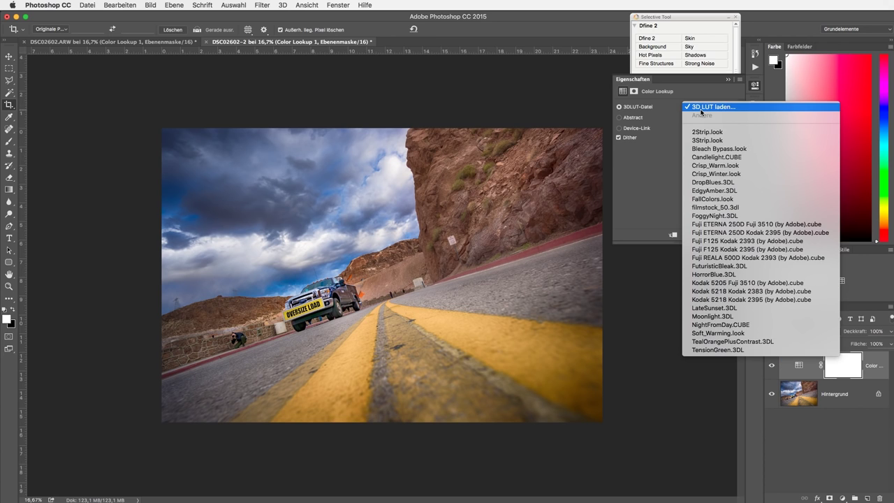
{"action": "left_click", "coordinate": [747, 167]}
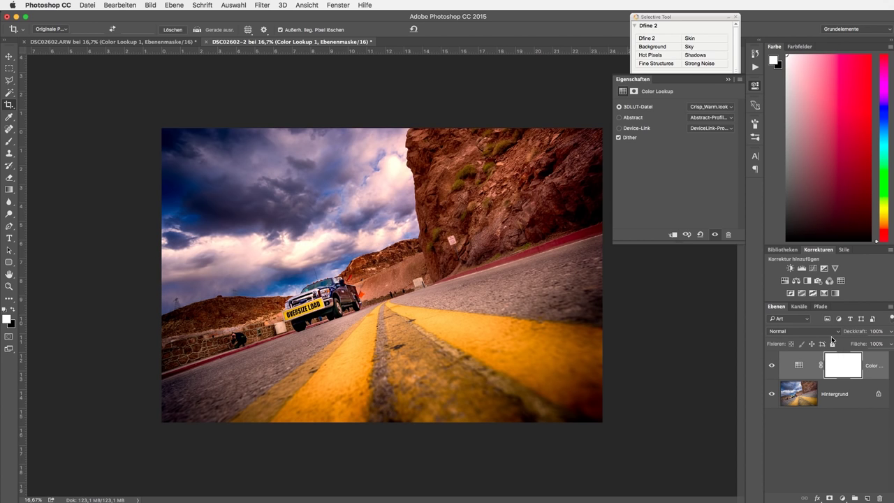
{"action": "left_click_drag", "start_coordinate": [891, 332], "coordinate": [859, 343]}
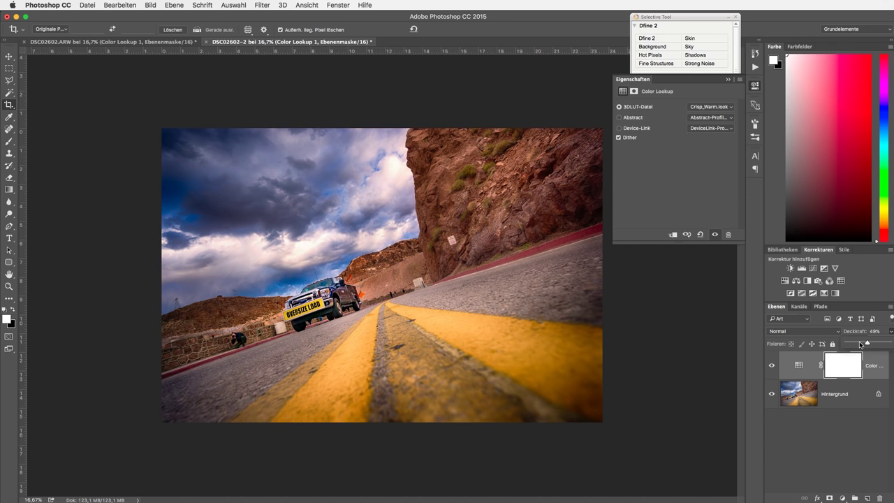